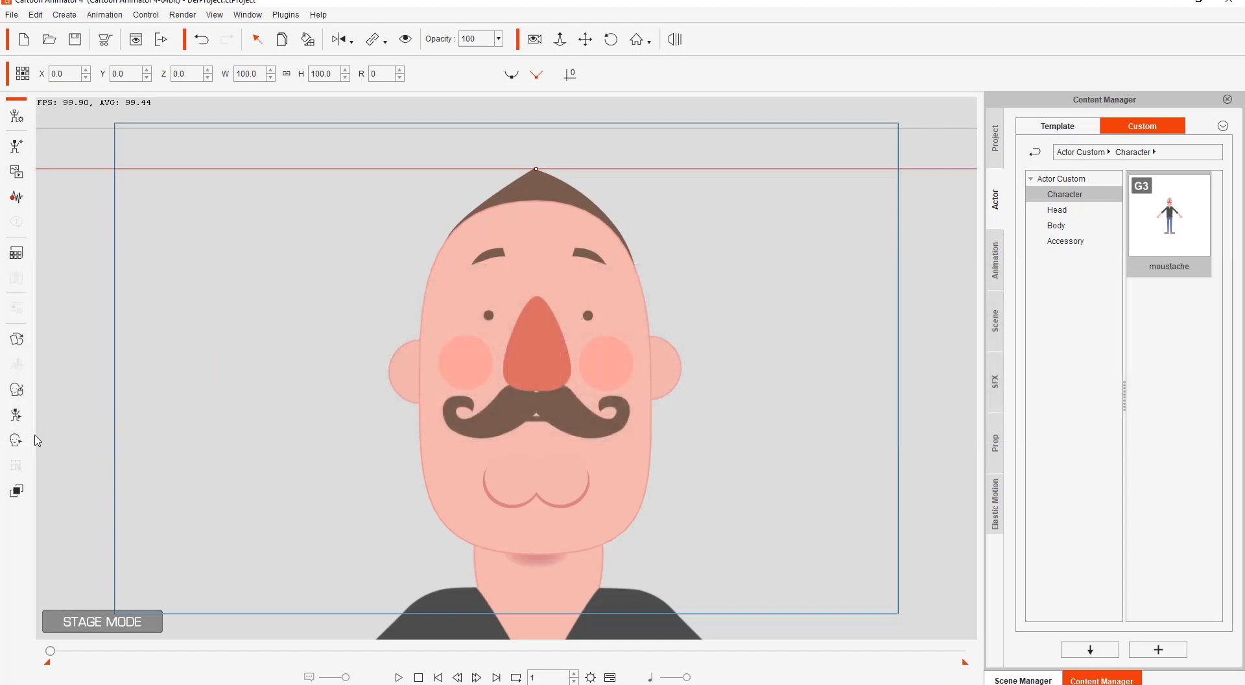
Step: Test the head rotation in the Face Key Editor, restore the default key, and close the editor
{"action": "left_click", "coordinate": [25, 444]}
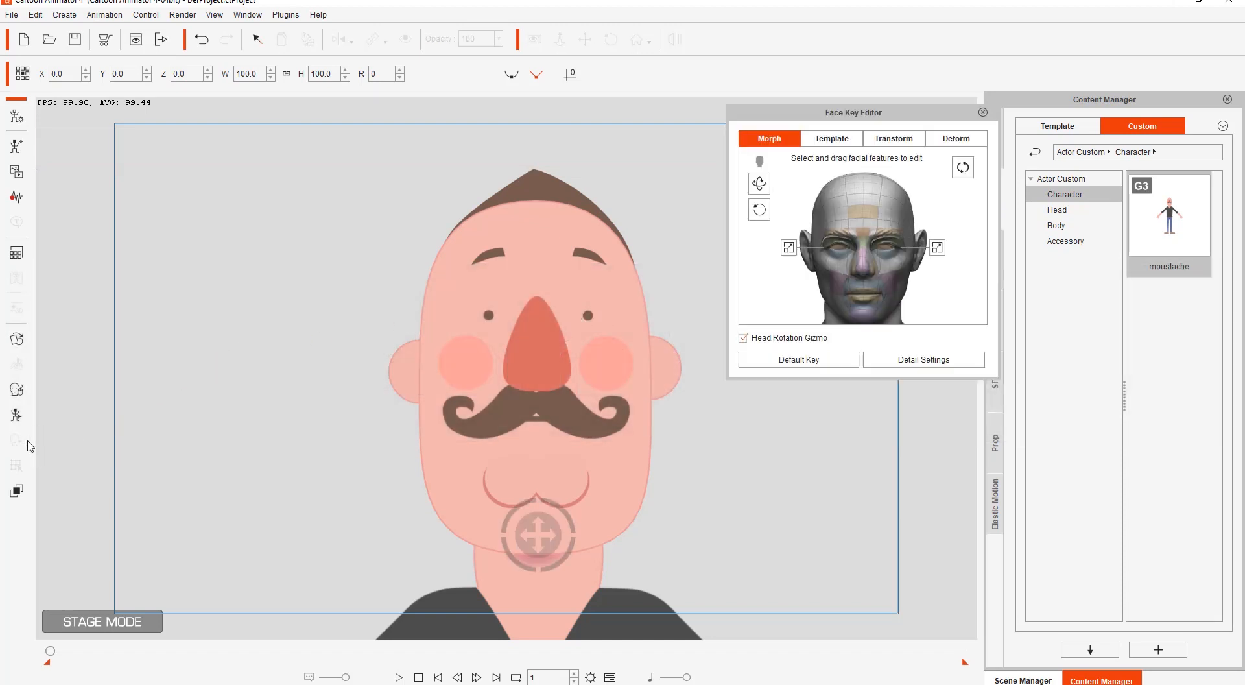
{"action": "mouse_move", "coordinate": [537, 534]}
{"action": "left_mouse_down"}
{"action": "mouse_move", "coordinate": [356, 409]}
{"action": "mouse_move", "coordinate": [175, 227]}
{"action": "mouse_move", "coordinate": [213, 141]}
{"action": "mouse_move", "coordinate": [674, 133]}
{"action": "mouse_move", "coordinate": [810, 389]}
{"action": "mouse_move", "coordinate": [823, 590]}
{"action": "mouse_move", "coordinate": [372, 611]}
{"action": "mouse_move", "coordinate": [47, 359]}
{"action": "mouse_move", "coordinate": [503, 103]}
{"action": "mouse_move", "coordinate": [1039, 310]}
{"action": "mouse_move", "coordinate": [367, 607]}
{"action": "mouse_move", "coordinate": [117, 322]}
{"action": "mouse_move", "coordinate": [493, 104]}
{"action": "mouse_move", "coordinate": [227, 487]}
{"action": "mouse_move", "coordinate": [356, 454]}
{"action": "mouse_move", "coordinate": [61, 612]}
{"action": "mouse_move", "coordinate": [343, 486]}
{"action": "mouse_move", "coordinate": [694, 353]}
{"action": "mouse_move", "coordinate": [546, 513]}
{"action": "left_mouse_up"}
{"action": "left_click", "coordinate": [797, 361]}
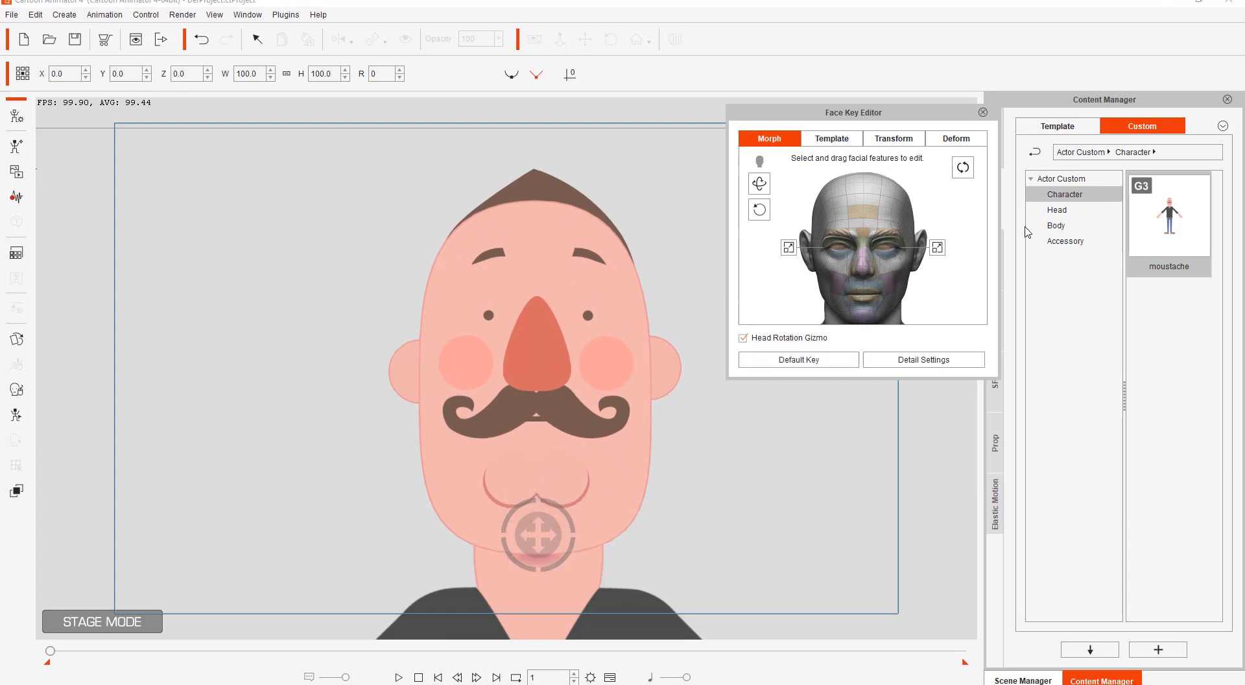
{"action": "left_click", "coordinate": [982, 112]}
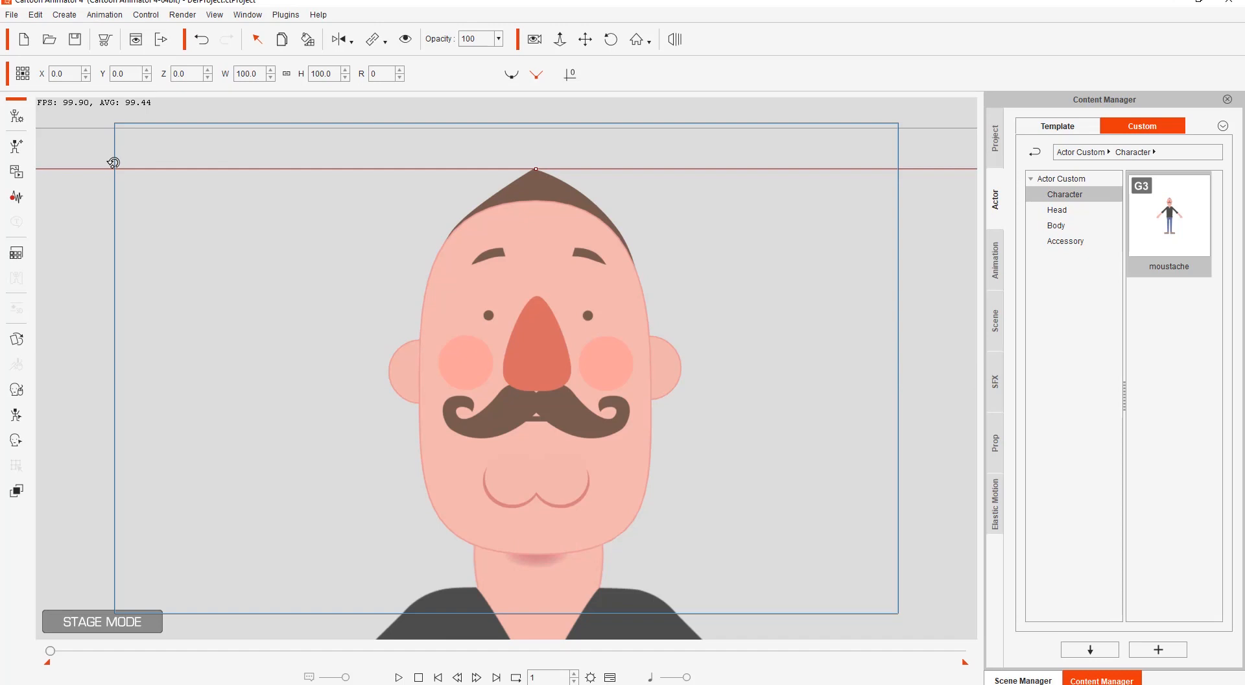
Step: Open the moustache character in Composer mode and frame its head
{"action": "left_click", "coordinate": [18, 117]}
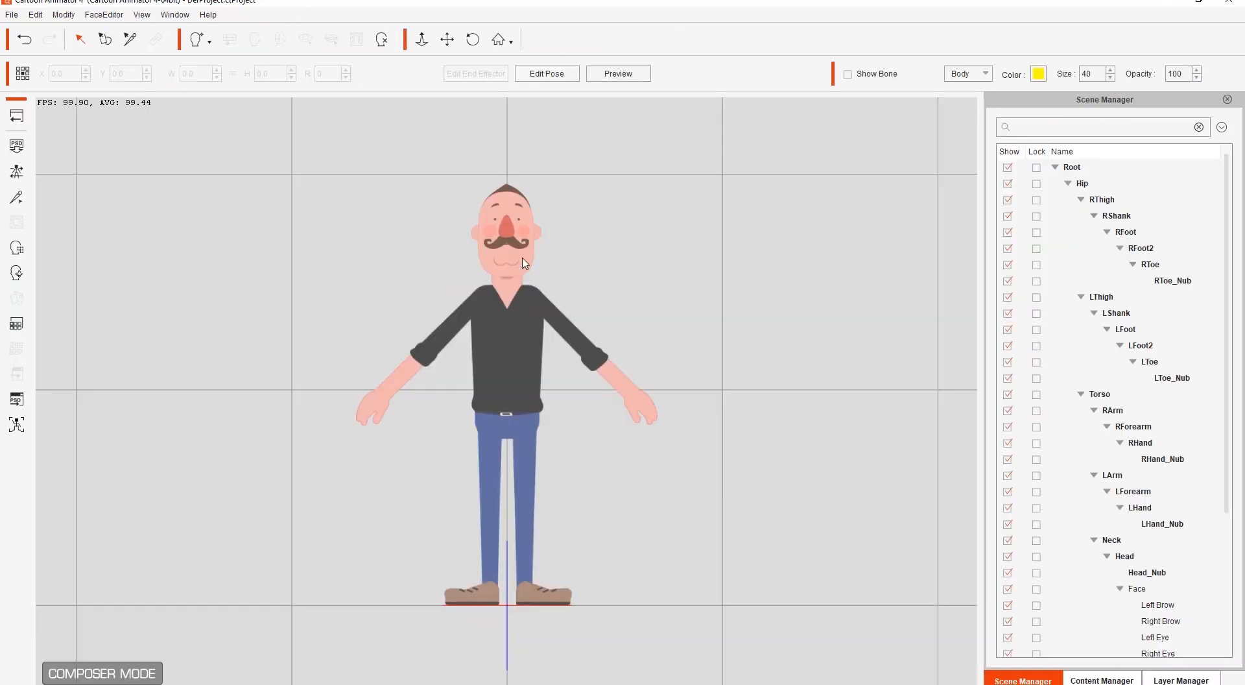
{"action": "scroll", "coordinate": [603, 192], "scroll_direction": "up", "scroll_amount": 5}
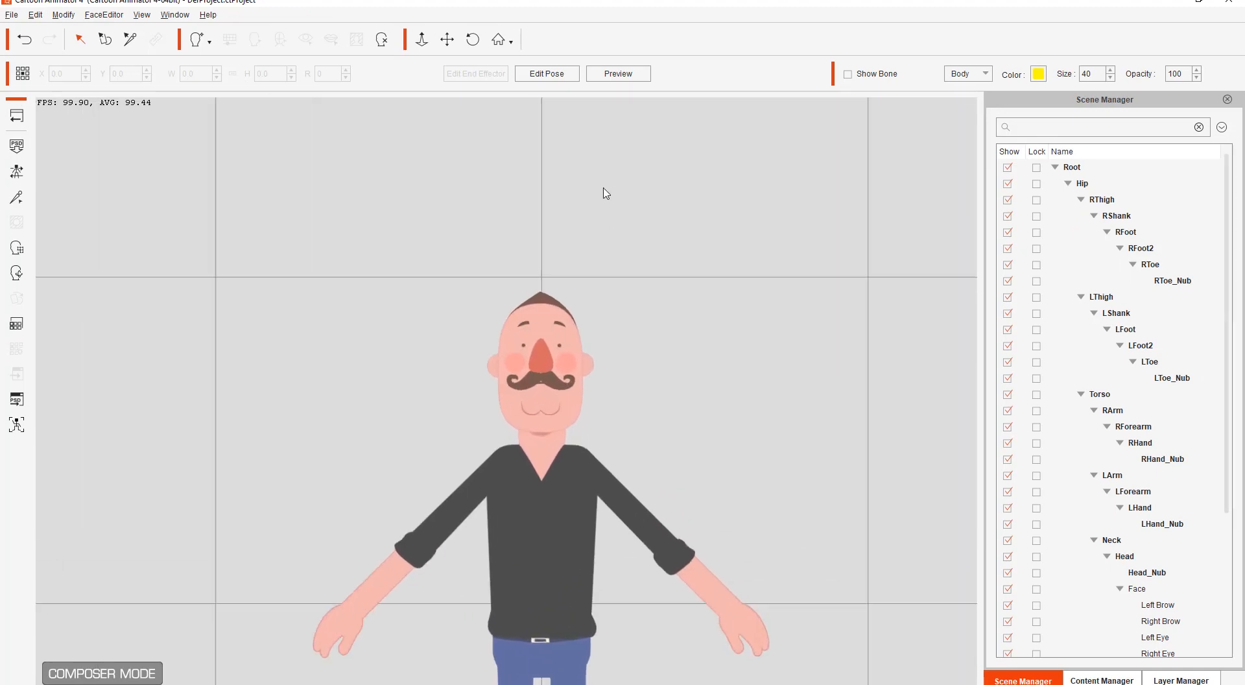
{"action": "left_click_drag", "start_coordinate": [746, 395], "coordinate": [698, 446]}
{"action": "scroll", "coordinate": [710, 446], "scroll_direction": "up", "scroll_amount": 1}
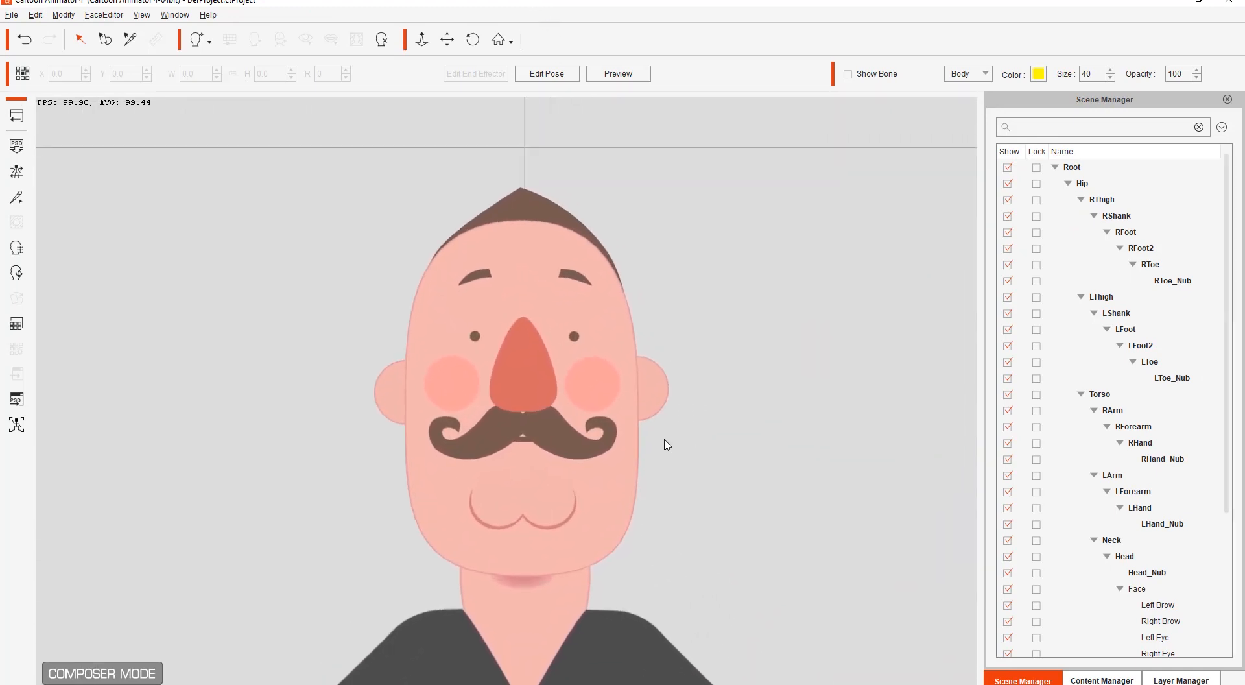
Step: Open the 360 Head Creator and preview how the head turns across its angles
{"action": "left_click", "coordinate": [17, 273]}
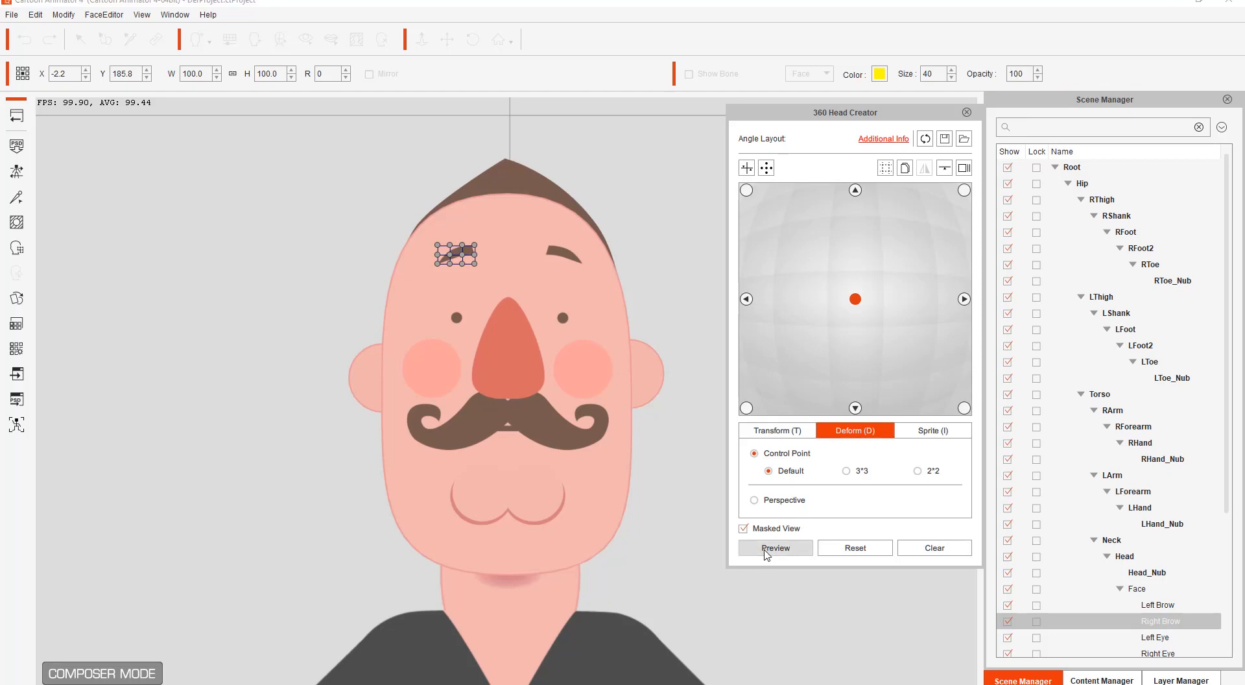
{"action": "left_click", "coordinate": [768, 548]}
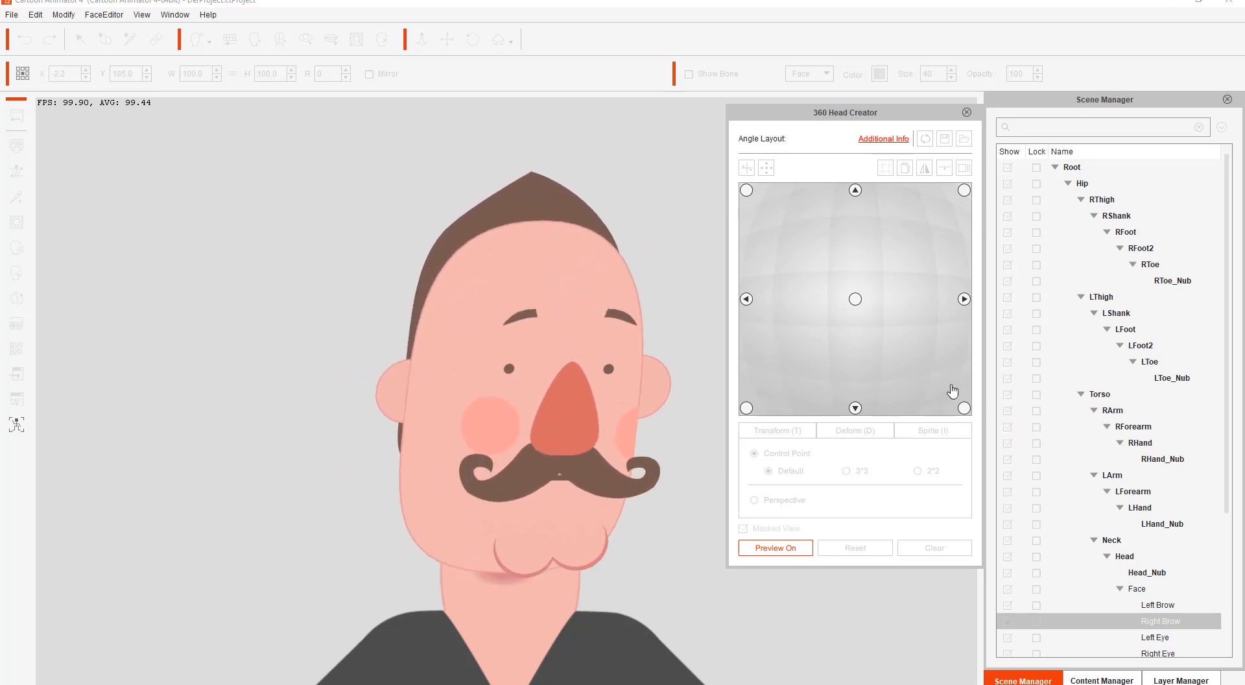
{"action": "left_click", "coordinate": [792, 548]}
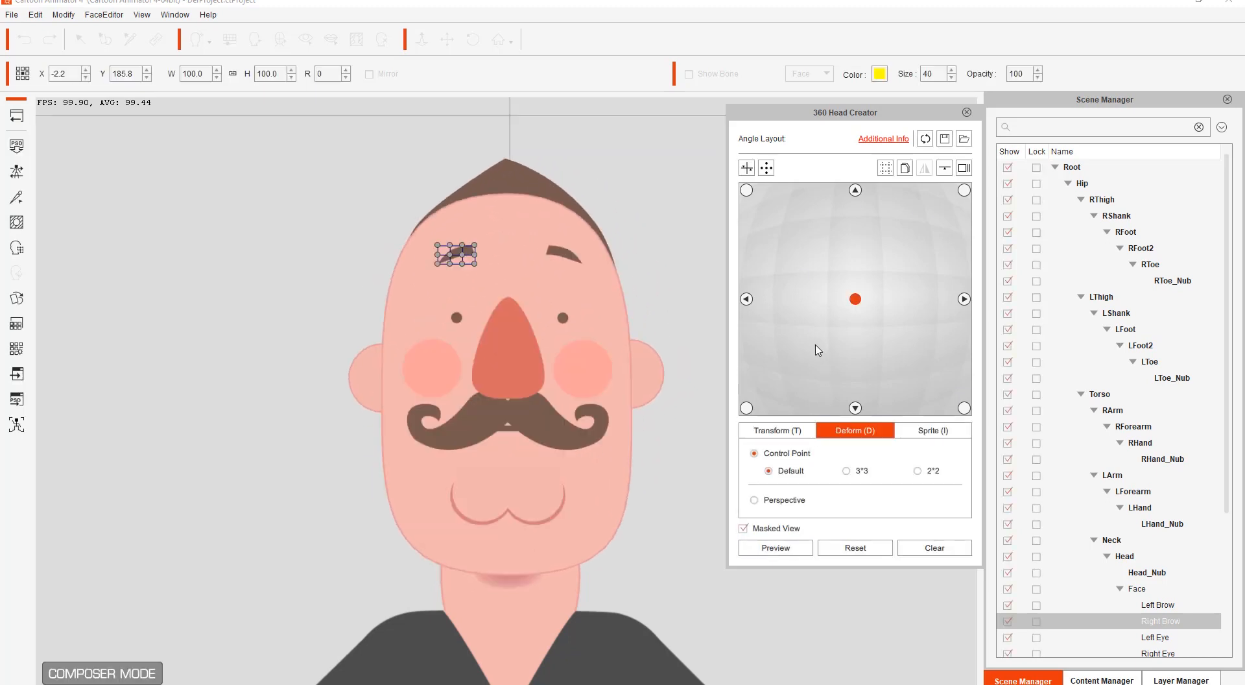
Step: At the head's left-facing angle, move the nose sideways to about X -5.5 in Transform mode
{"action": "left_click", "coordinate": [746, 299]}
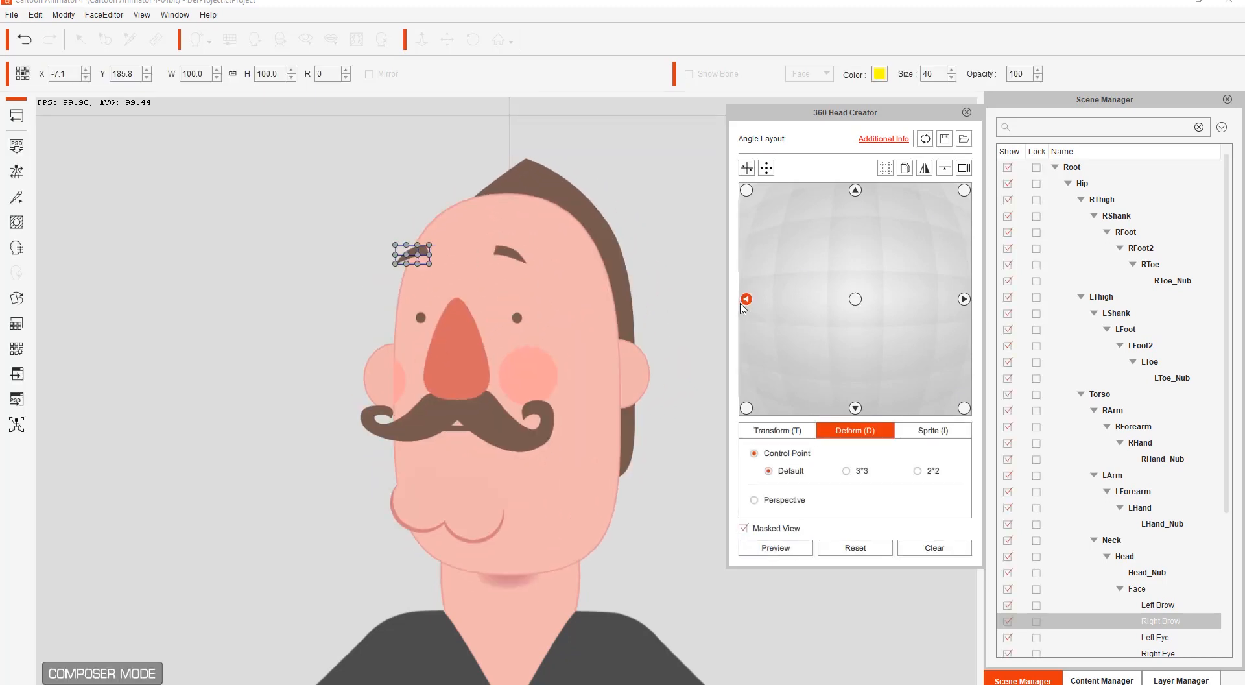
{"action": "left_click", "coordinate": [473, 371]}
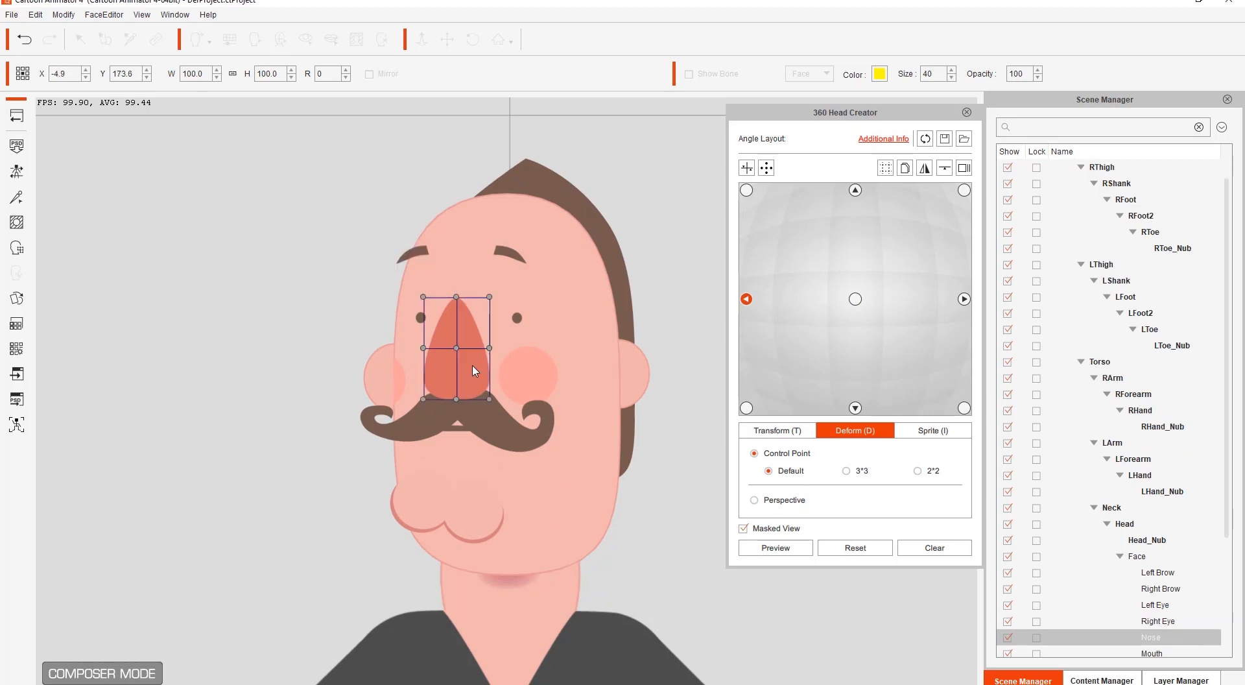
{"action": "left_click", "coordinate": [778, 430]}
{"action": "left_click_drag", "start_coordinate": [466, 372], "coordinate": [460, 373]}
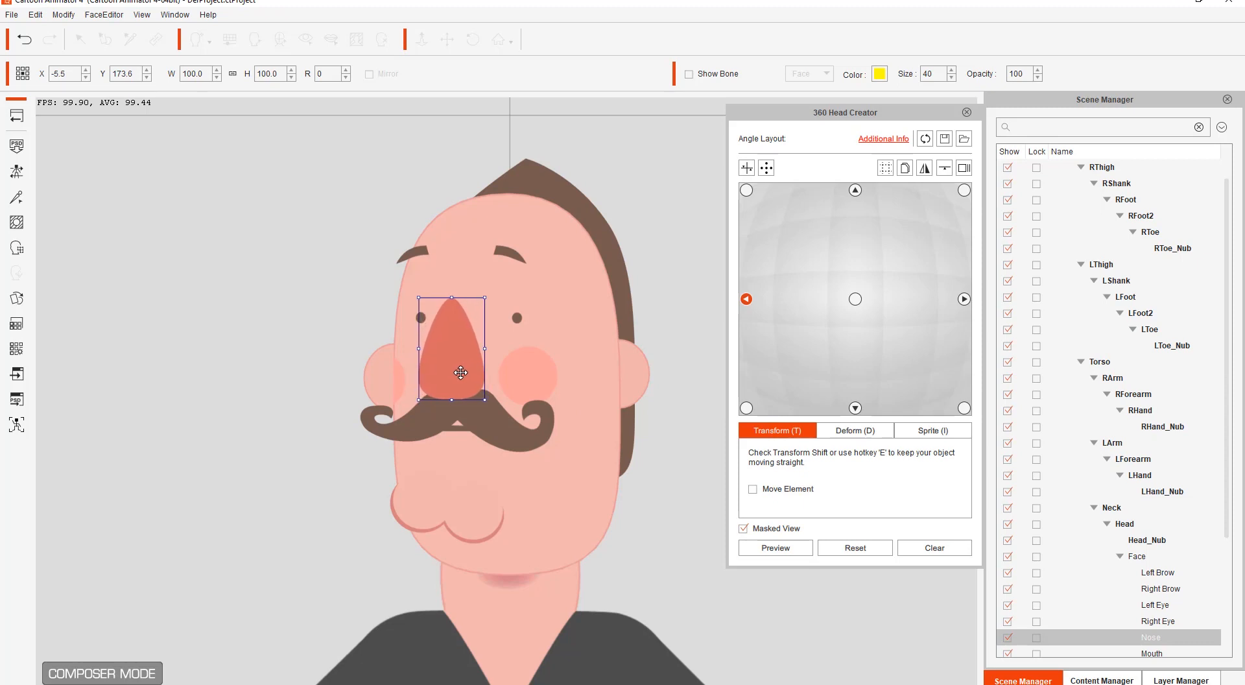
Step: Widen the nose's lower left side with 3*3 deform control points, then shift it to about X -5.7, Y 173.3
{"action": "left_click", "coordinate": [857, 433]}
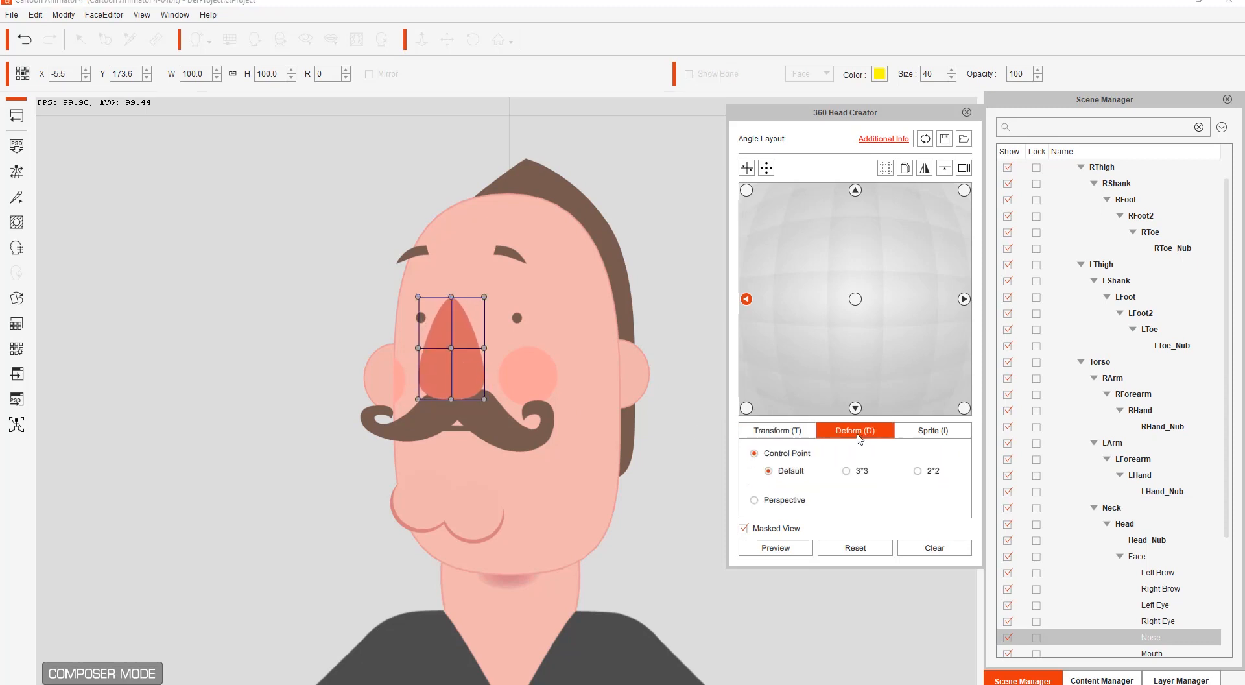
{"action": "left_click", "coordinate": [854, 473]}
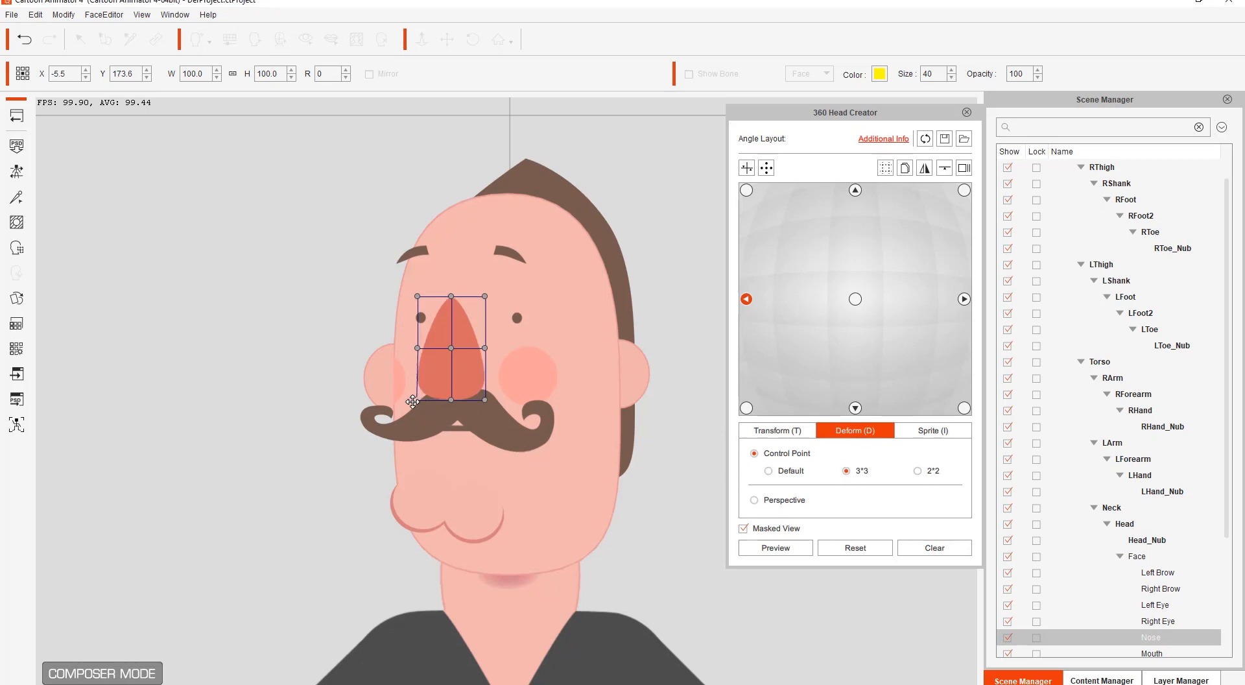
{"action": "left_click_drag", "start_coordinate": [417, 399], "coordinate": [391, 399]}
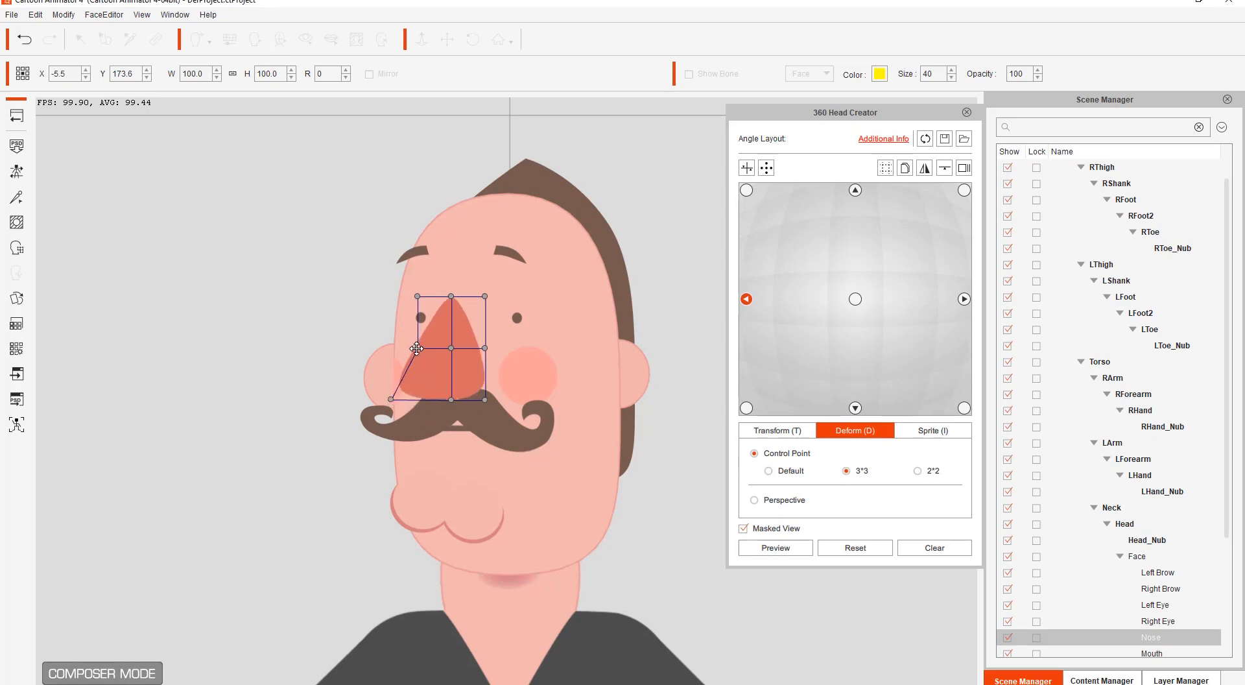
{"action": "left_click_drag", "start_coordinate": [417, 347], "coordinate": [399, 342]}
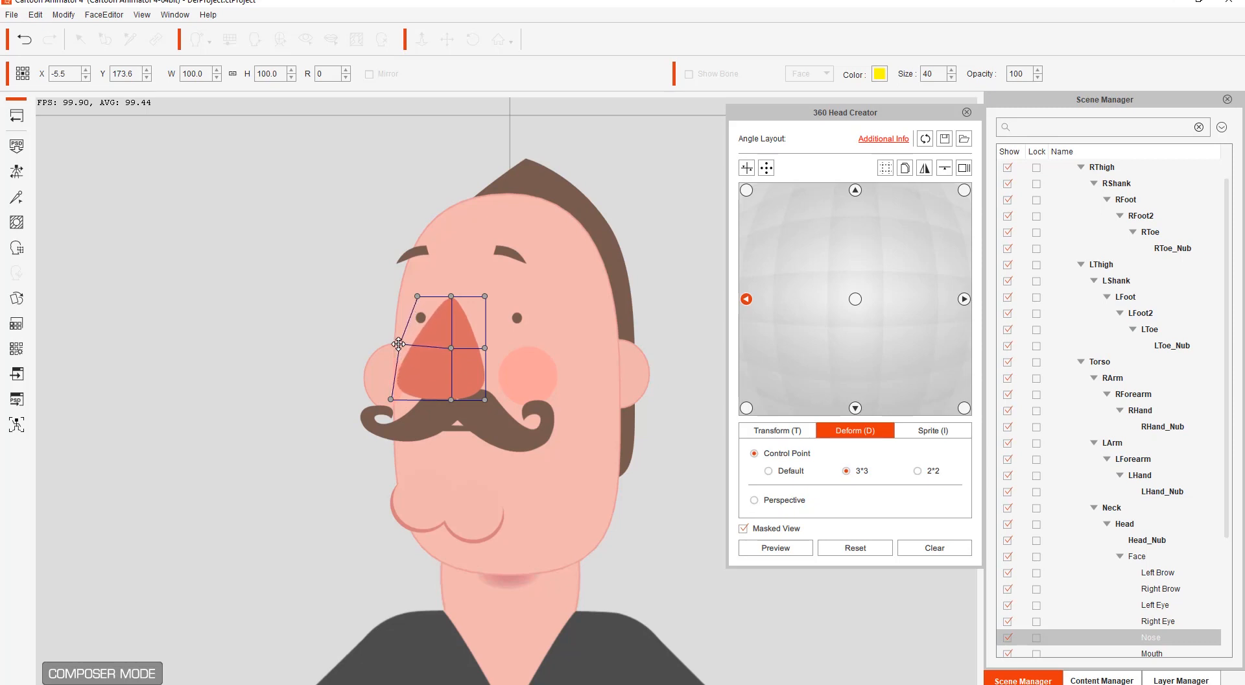
{"action": "left_click", "coordinate": [771, 431]}
{"action": "left_click_drag", "start_coordinate": [461, 377], "coordinate": [459, 380]}
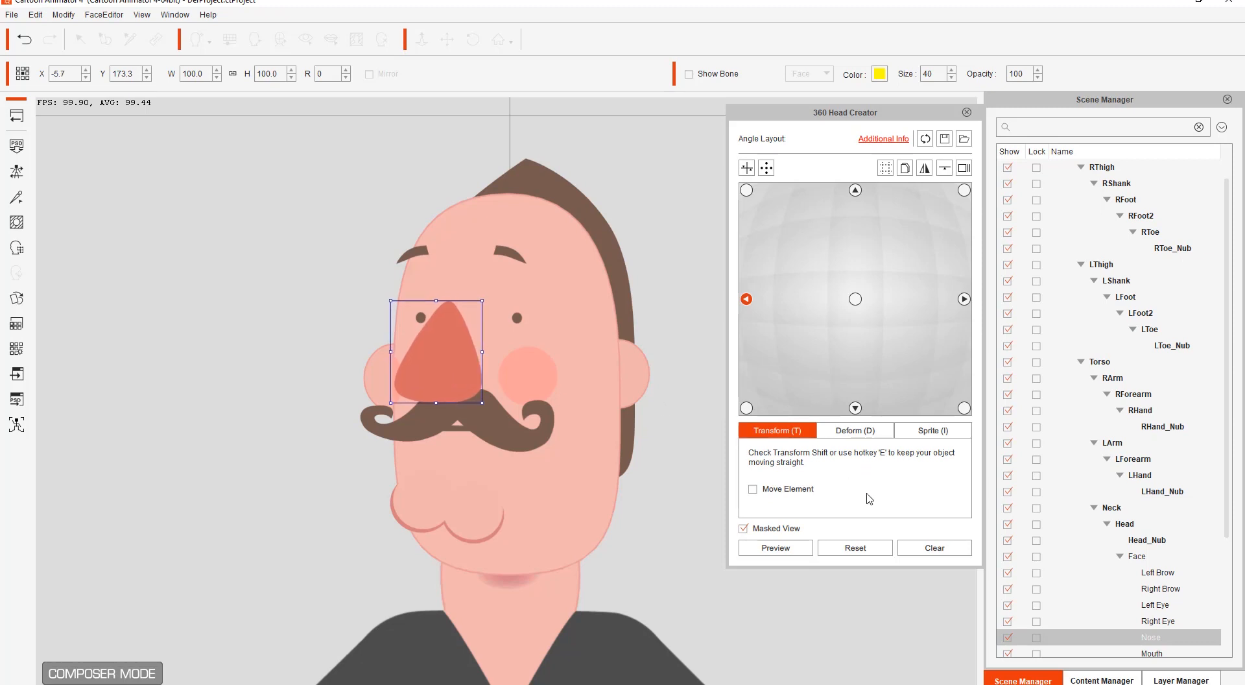
Step: Preview the reshaped nose, then reset both its transform and its deformation at this angle
{"action": "left_click", "coordinate": [800, 548]}
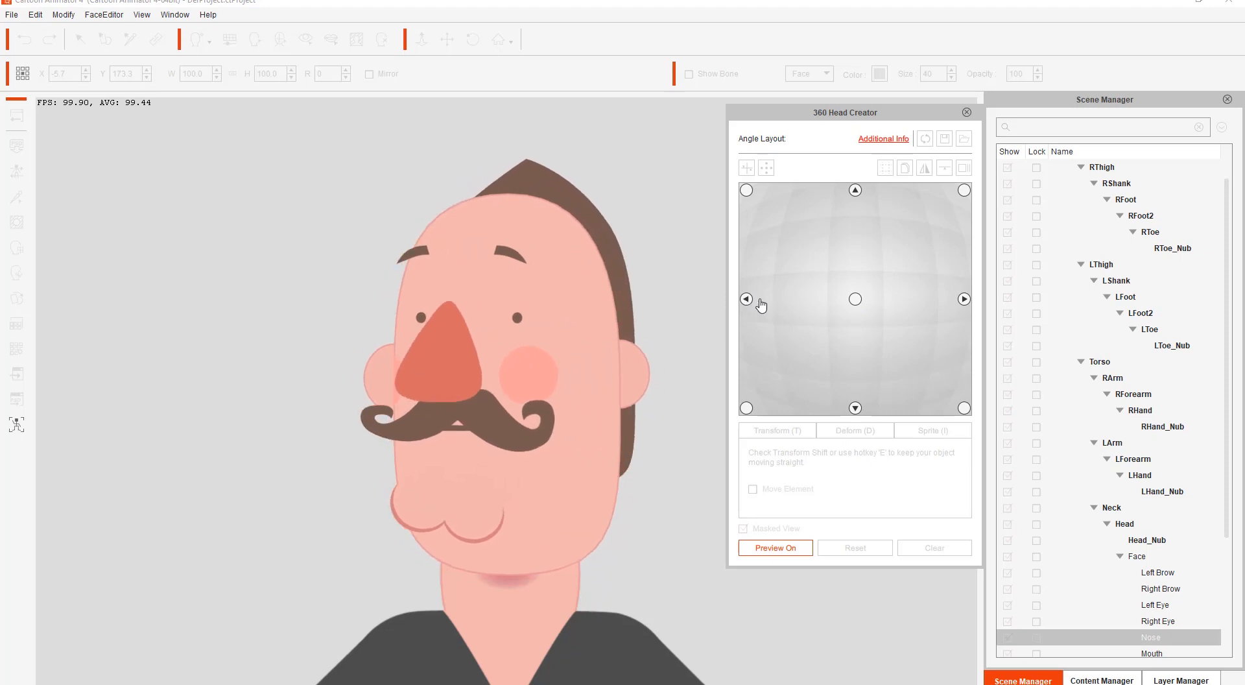
{"action": "left_click", "coordinate": [789, 548]}
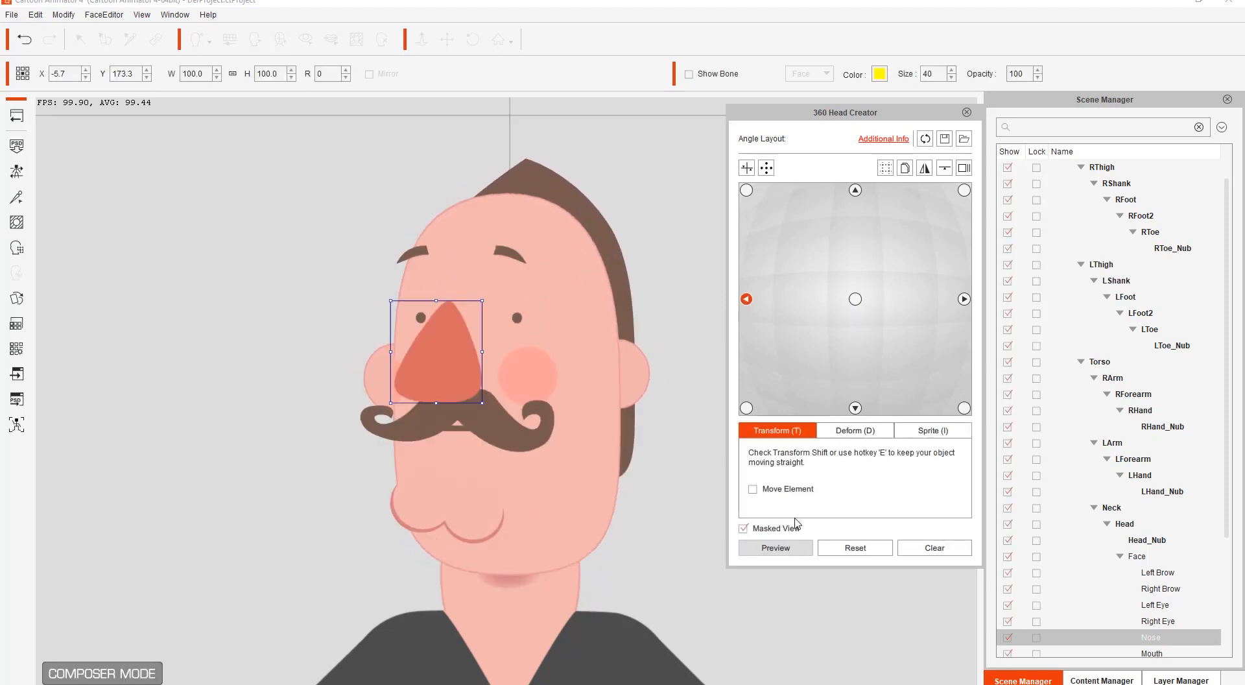
{"action": "left_click", "coordinate": [852, 548]}
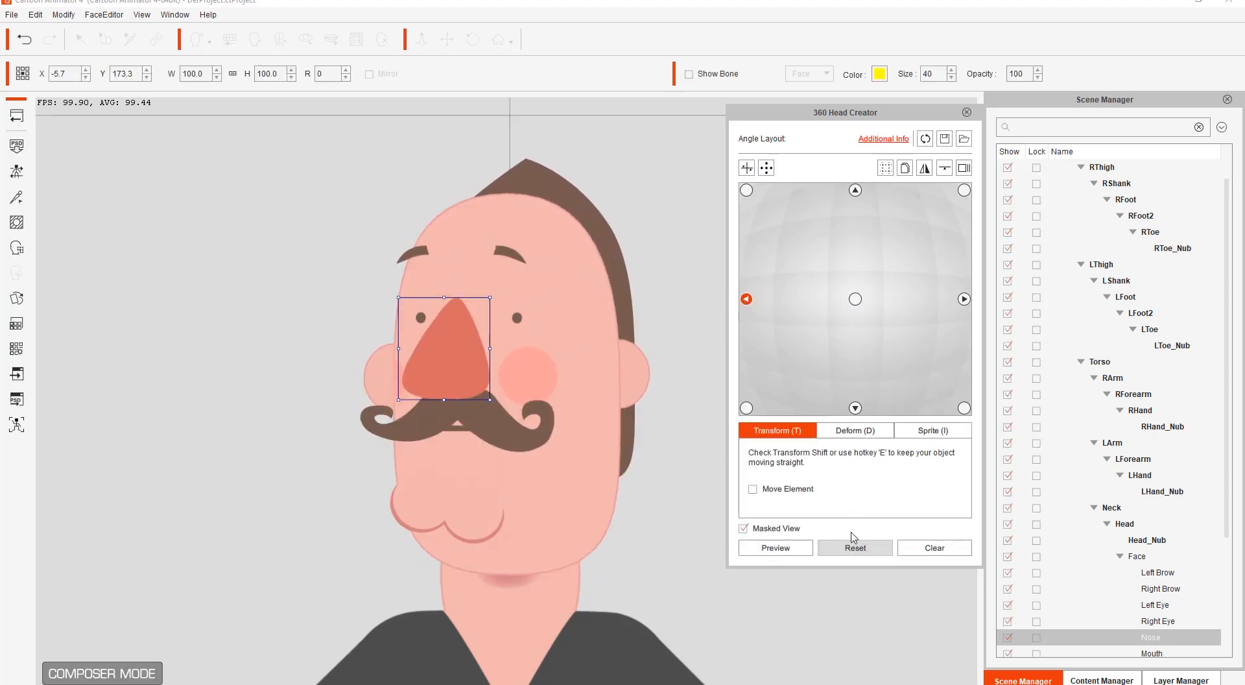
{"action": "left_click", "coordinate": [869, 432]}
{"action": "left_click", "coordinate": [866, 548]}
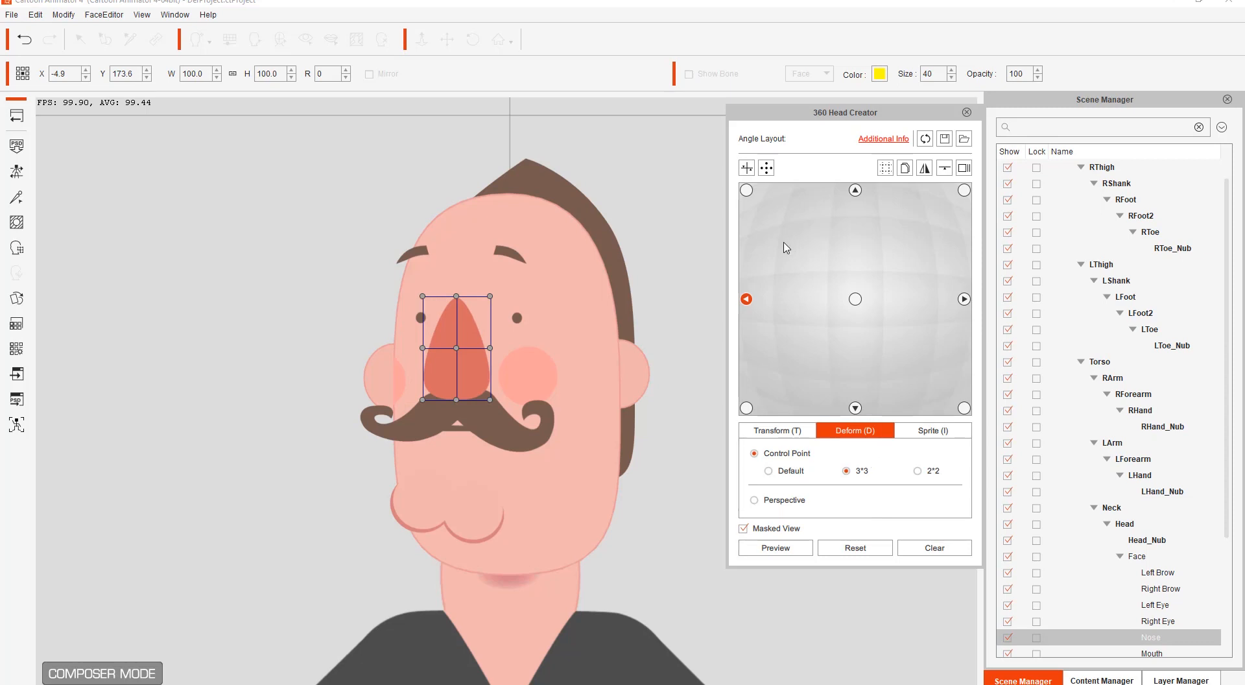
Step: Examine the nose's sprites for the right, center and left angles in the Sprite Editor, then close it
{"action": "left_click", "coordinate": [16, 299]}
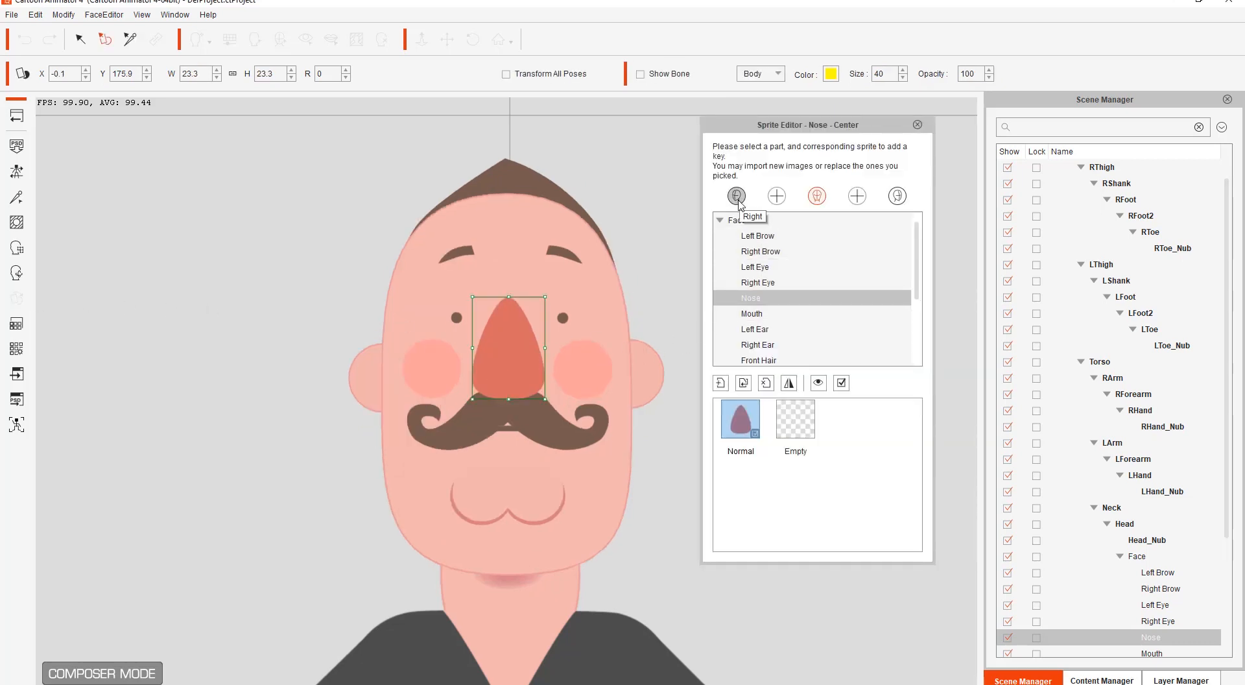
{"action": "left_click", "coordinate": [737, 197]}
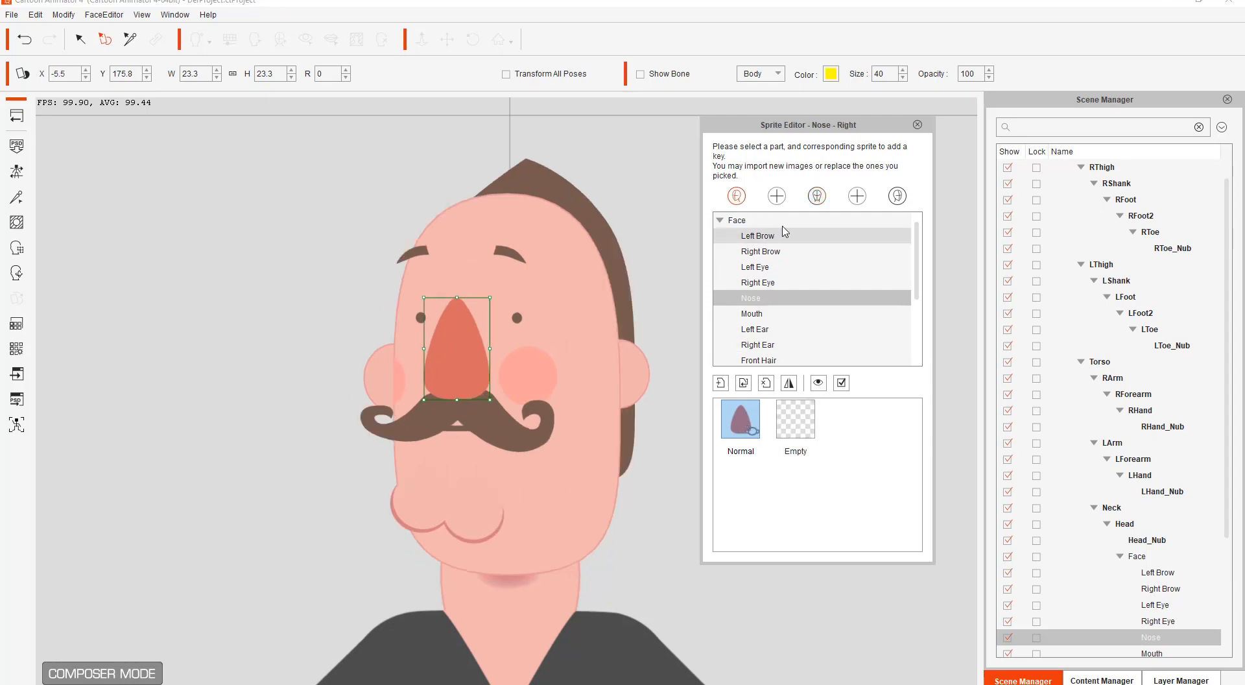
{"action": "left_click", "coordinate": [818, 198]}
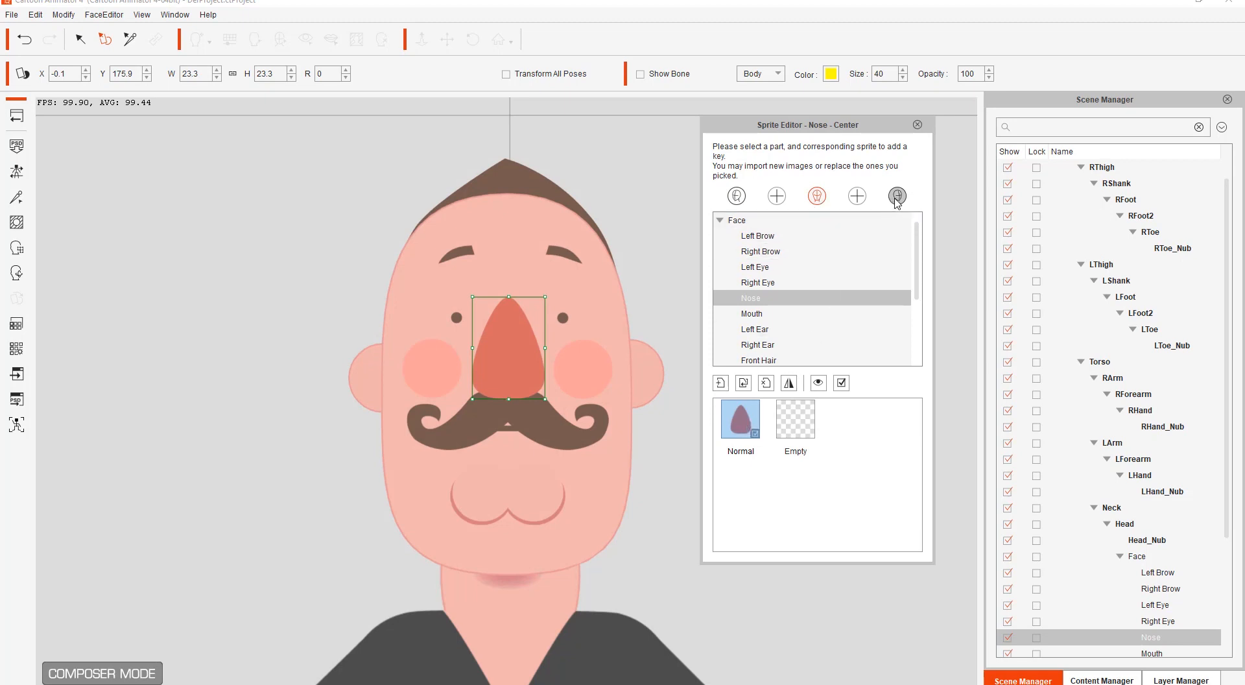
{"action": "left_click", "coordinate": [897, 197]}
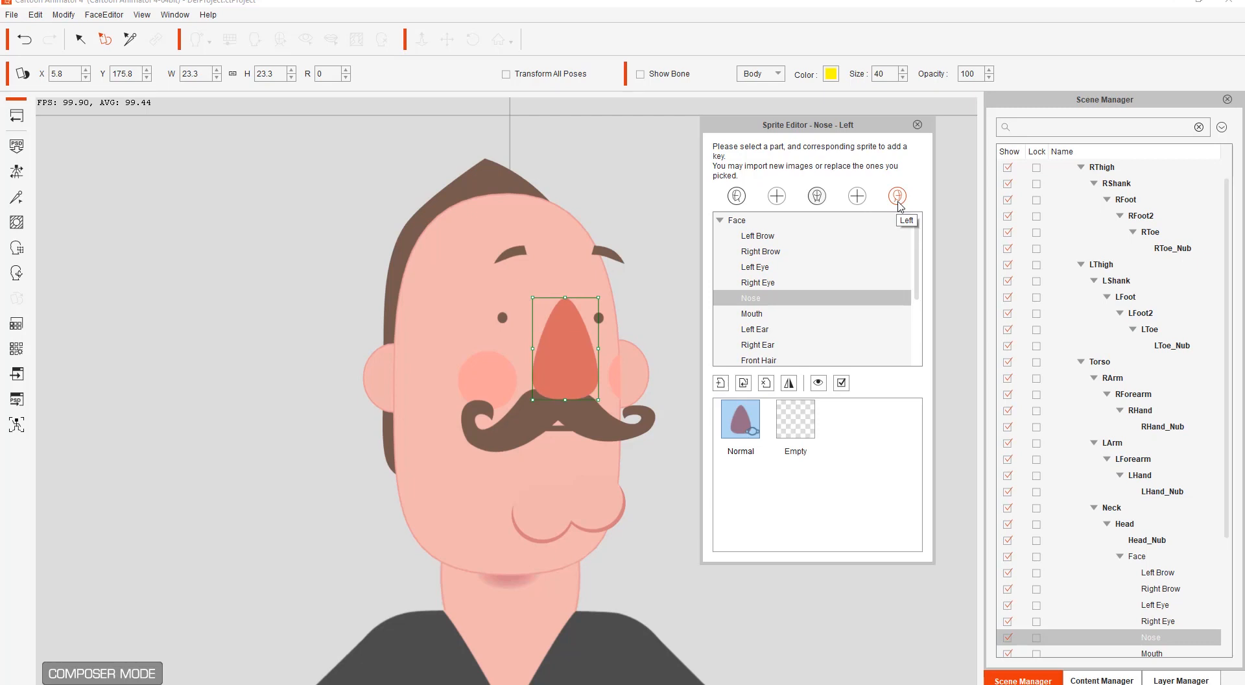
{"action": "left_click", "coordinate": [737, 197]}
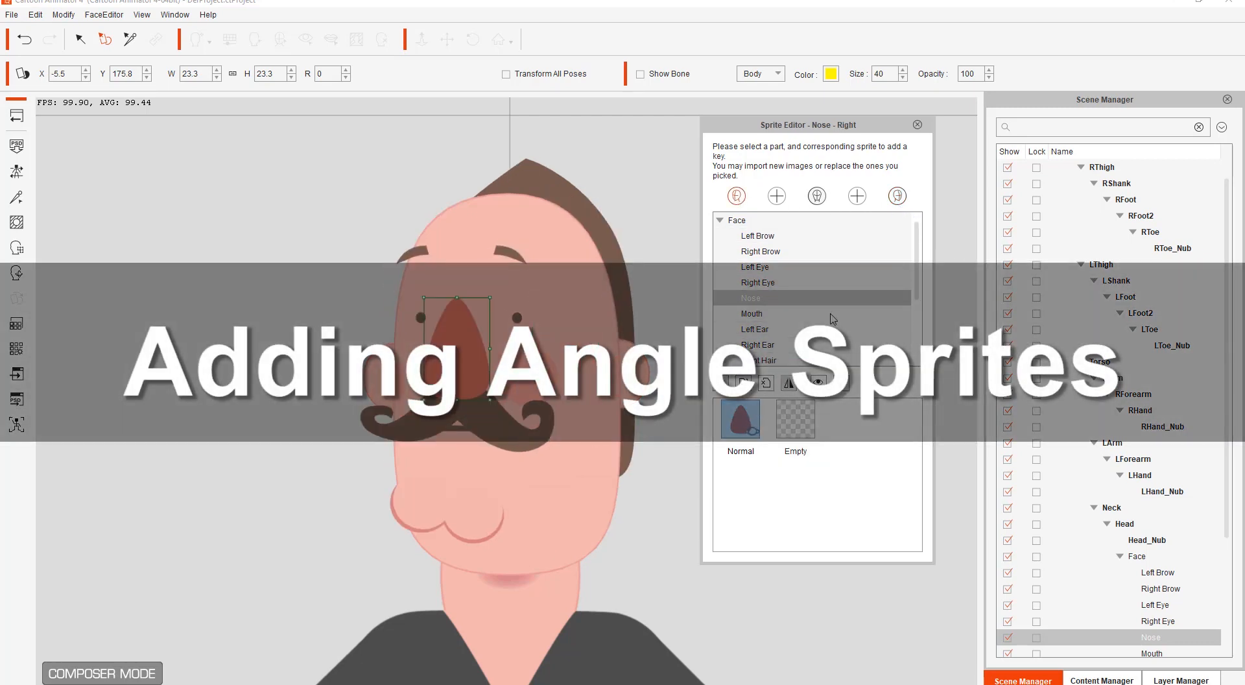
{"action": "left_click", "coordinate": [918, 125]}
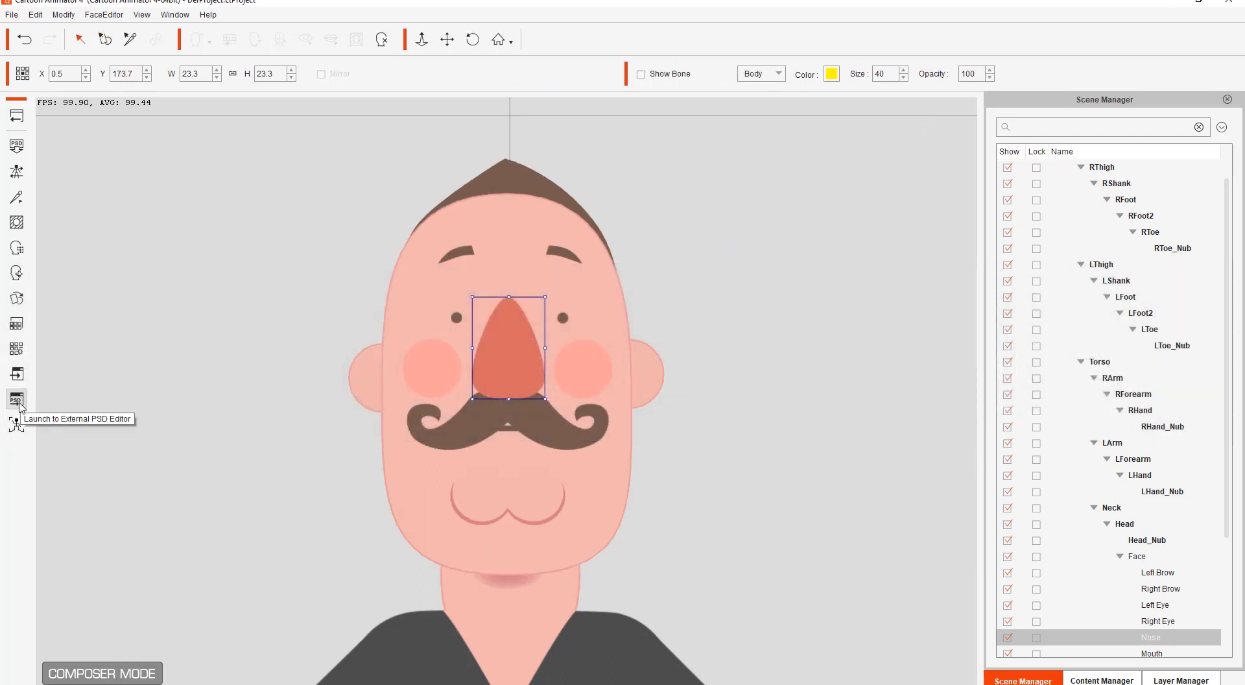
Step: Launch the character to the external PSD editor with head and body in one file at image scale 4.3, editing the current angle
{"action": "left_click", "coordinate": [18, 400]}
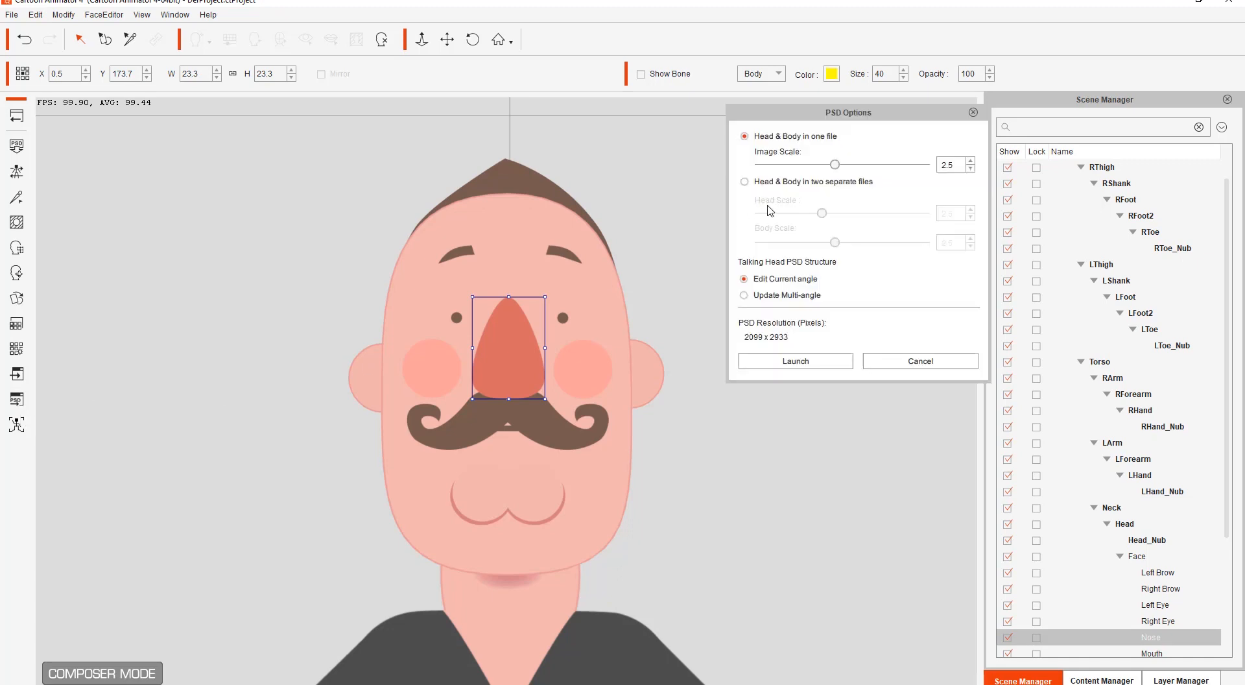
{"action": "left_click_drag", "start_coordinate": [835, 165], "coordinate": [936, 167]}
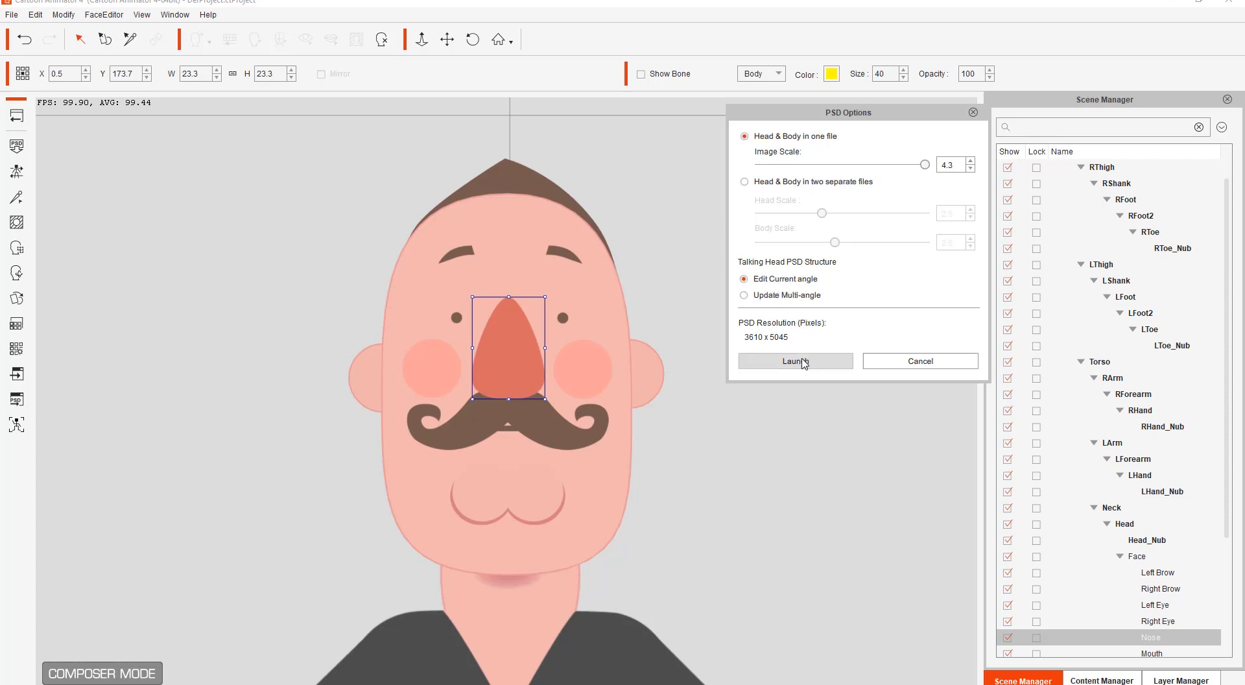
{"action": "left_click", "coordinate": [802, 365]}
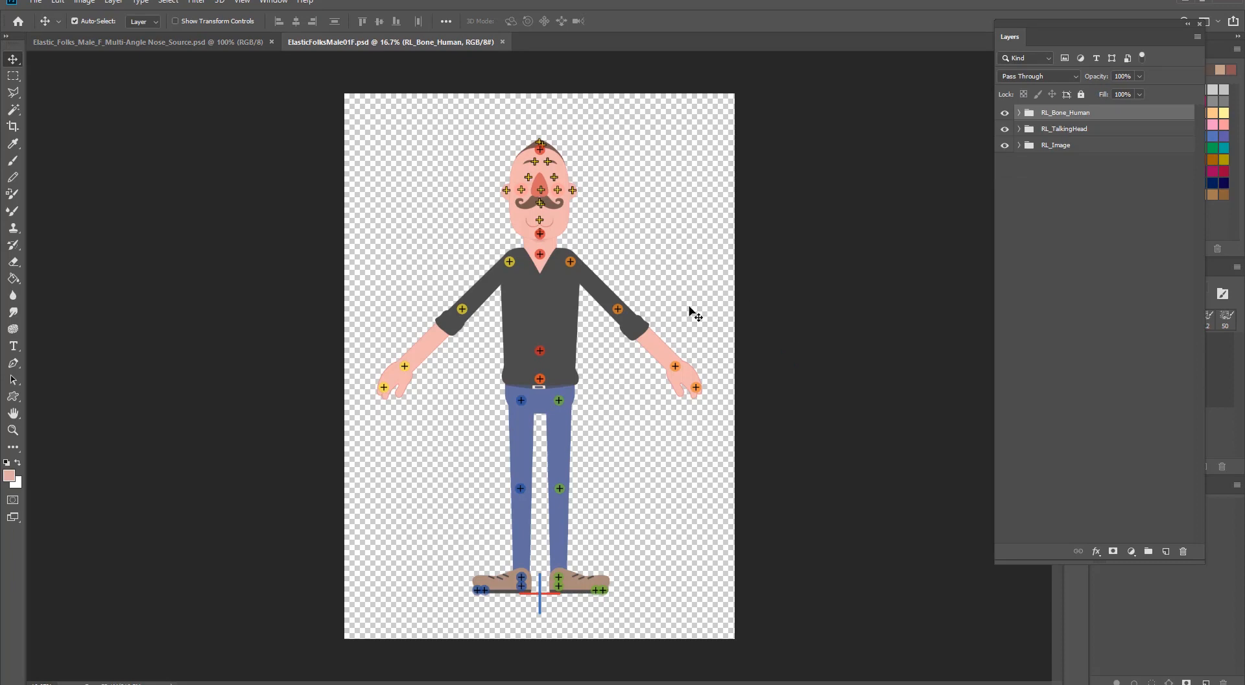
Step: Hide the RL_Bone_Human group and the HeadBone group inside RL_TalkingHead so the face artwork is unobstructed
{"action": "scroll", "coordinate": [651, 268], "scroll_direction": "up", "scroll_amount": 3}
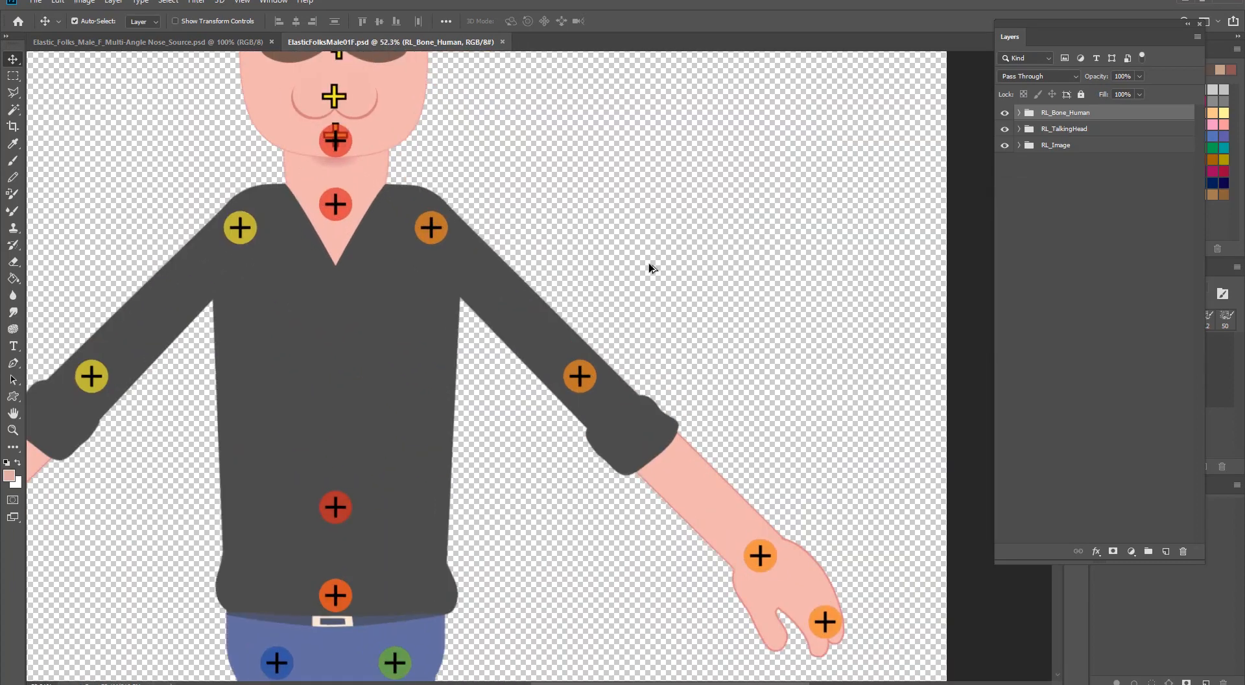
{"action": "left_click_drag", "start_coordinate": [536, 133], "coordinate": [721, 505]}
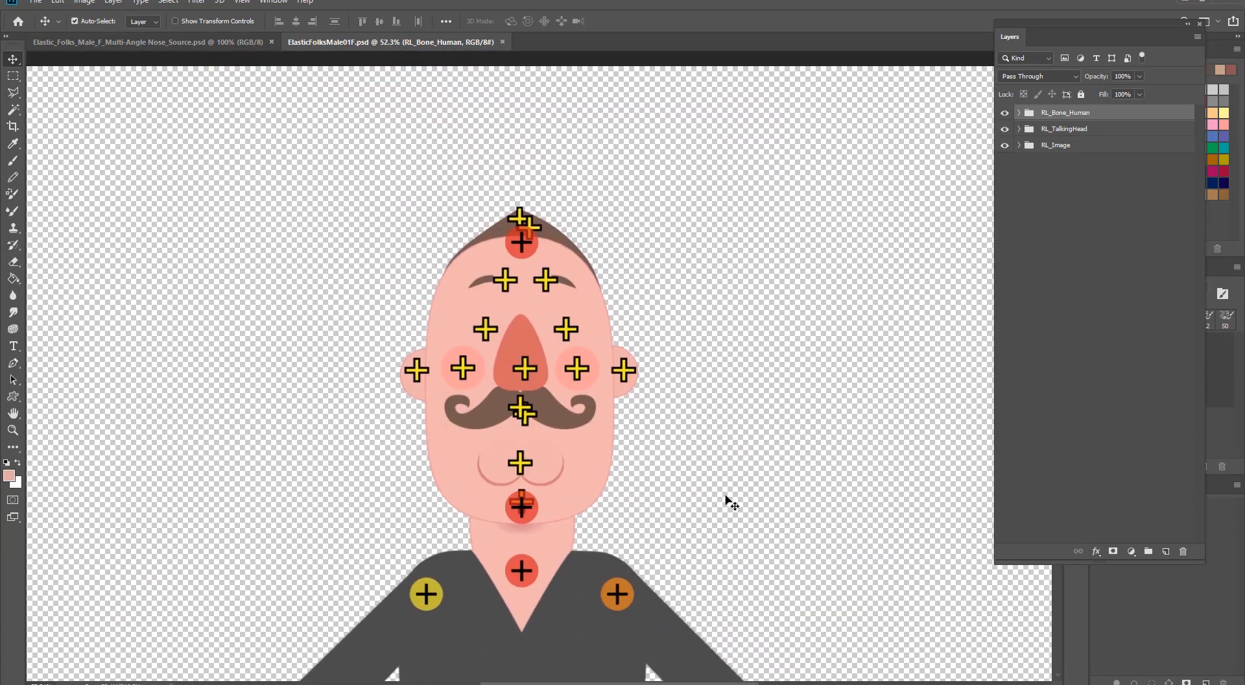
{"action": "scroll", "coordinate": [722, 495], "scroll_direction": "up", "scroll_amount": 1}
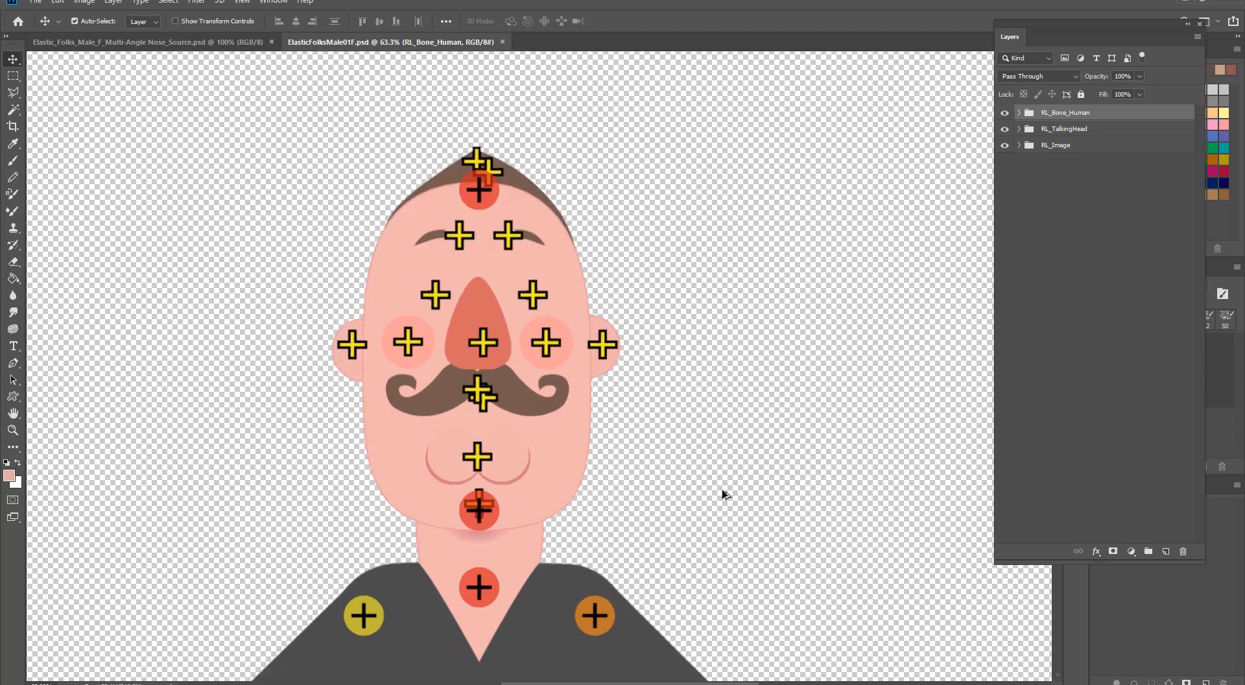
{"action": "left_click", "coordinate": [1004, 113]}
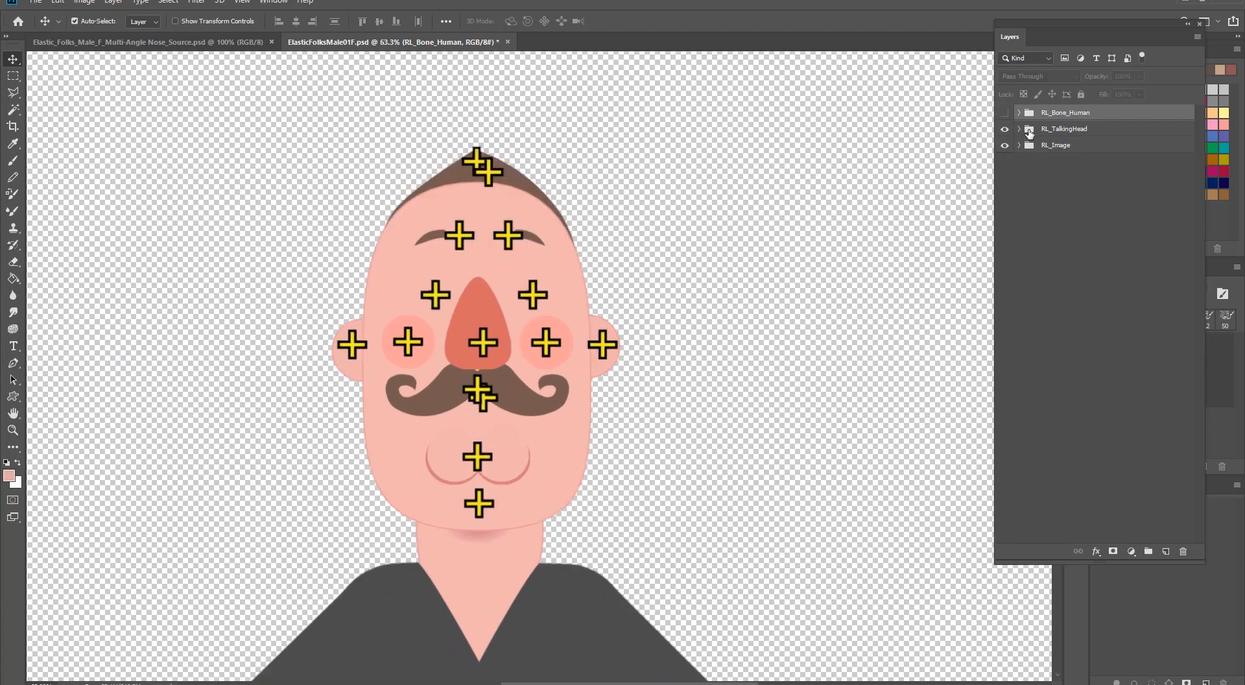
{"action": "left_click", "coordinate": [1018, 129]}
{"action": "left_click", "coordinate": [1005, 147]}
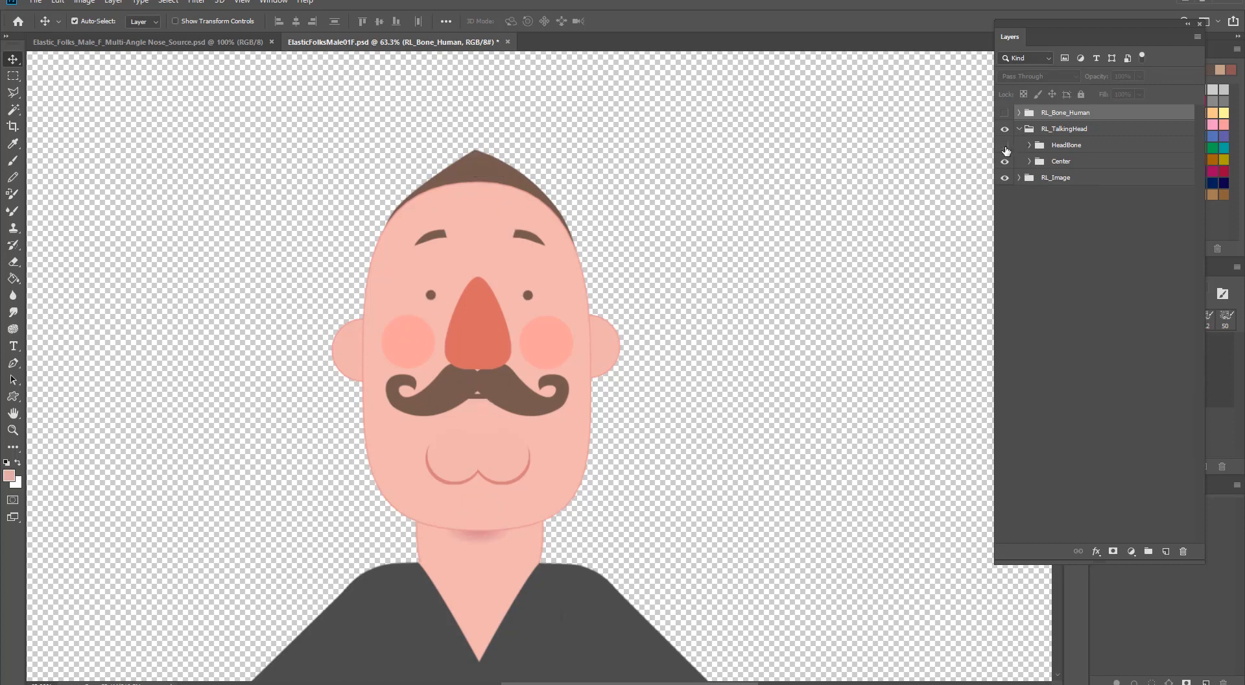
Step: Locate the Normal nose layer inside the Center group's Nose folder and toggle its visibility to examine which artwork it holds
{"action": "left_click", "coordinate": [1065, 130]}
{"action": "left_click", "coordinate": [1075, 165]}
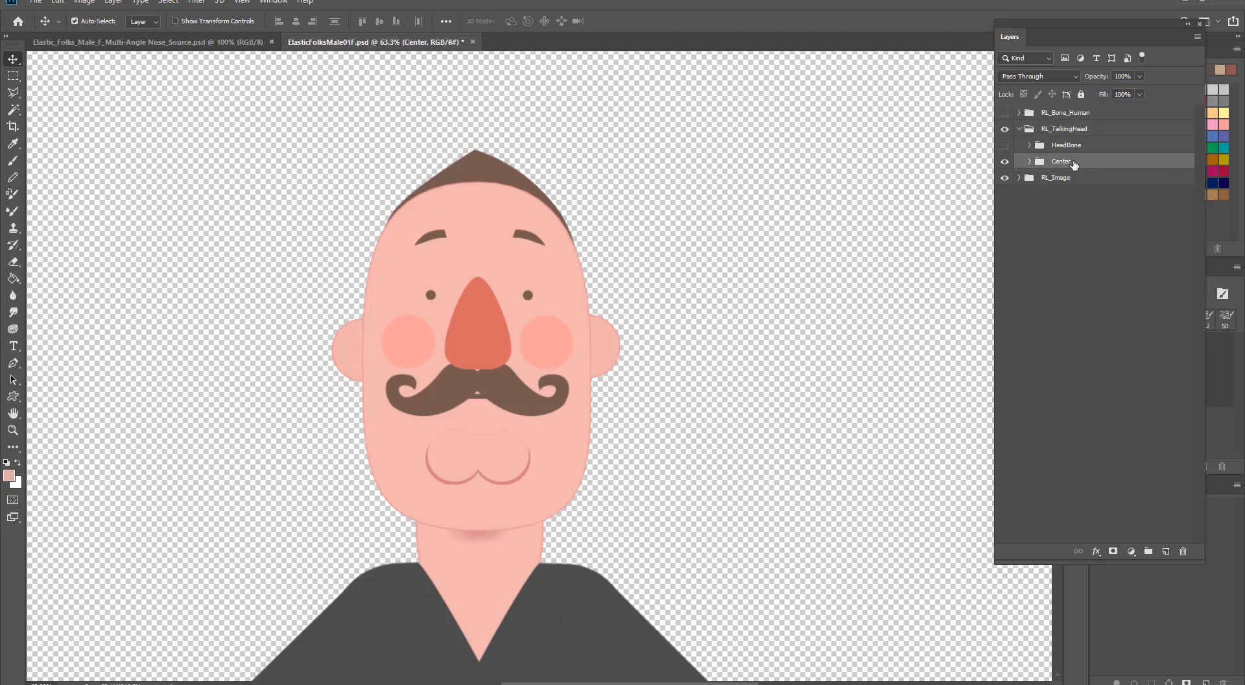
{"action": "left_click", "coordinate": [1028, 162]}
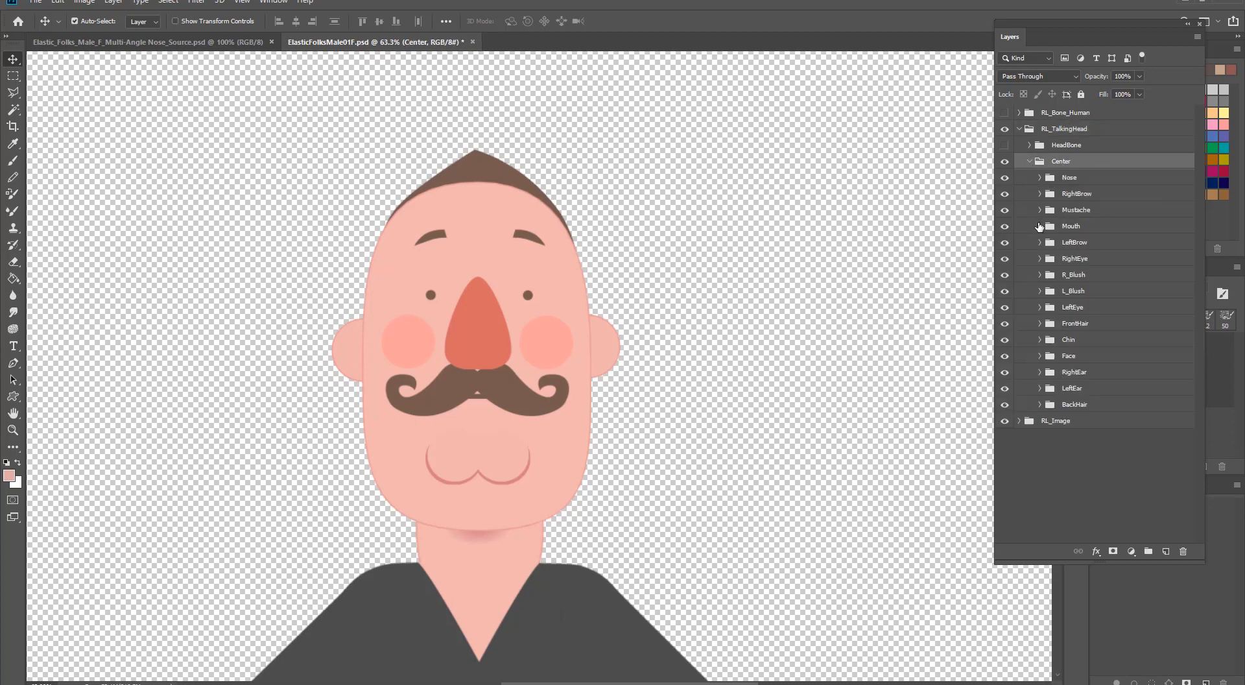
{"action": "left_click", "coordinate": [1041, 178]}
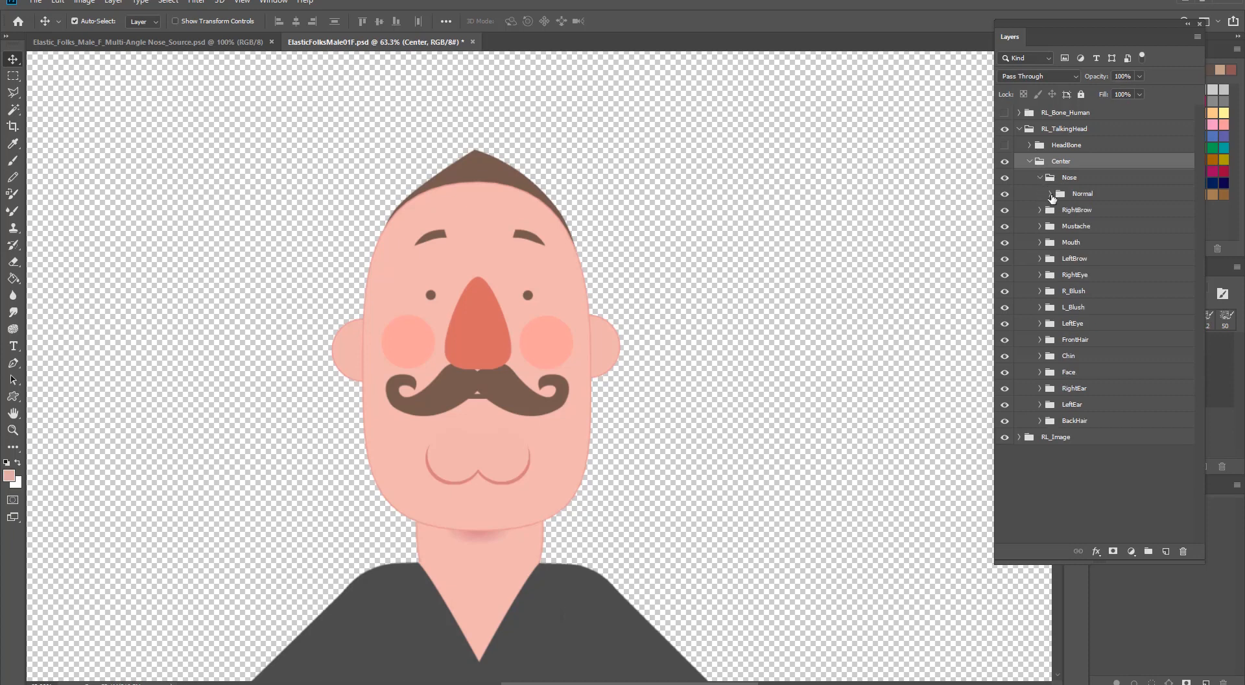
{"action": "left_click", "coordinate": [1050, 194]}
{"action": "left_click", "coordinate": [1090, 217]}
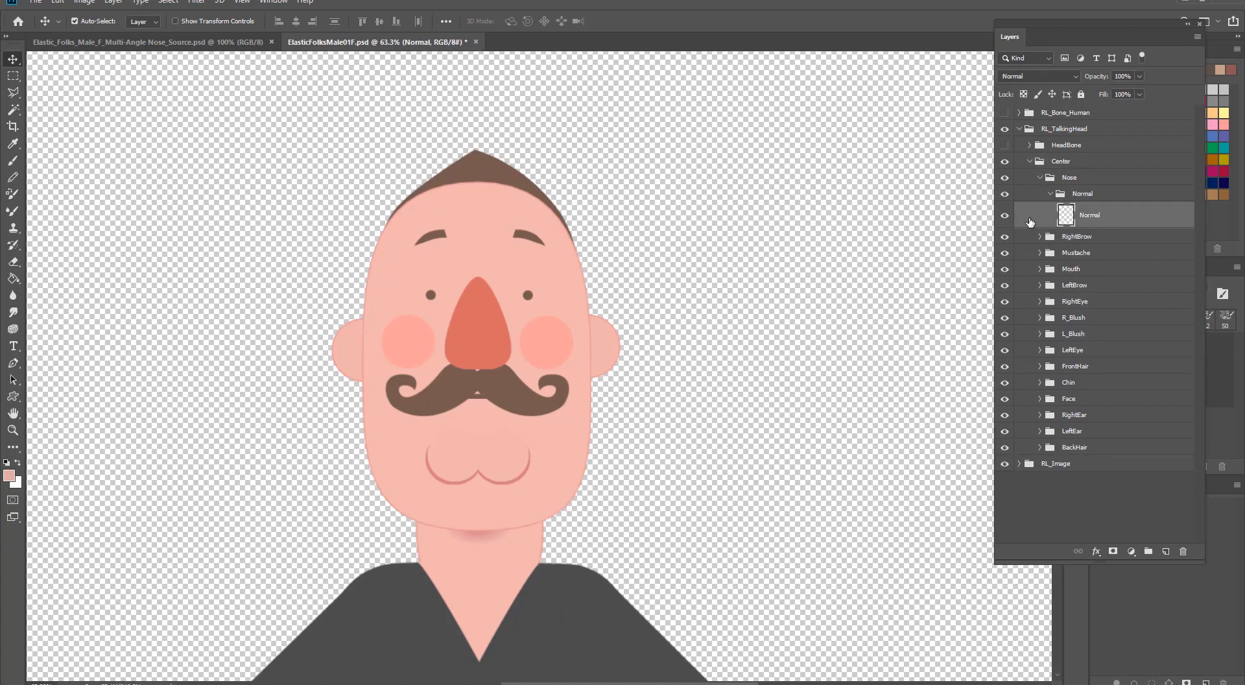
{"action": "left_click", "coordinate": [1004, 216]}
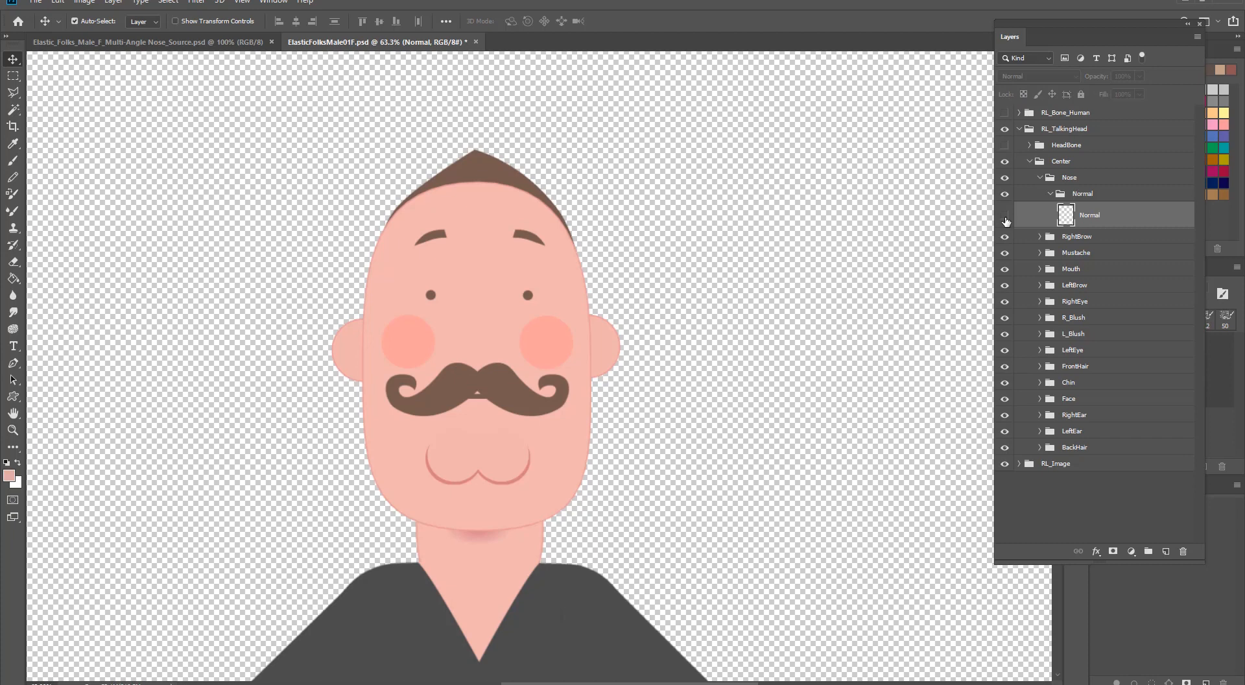
{"action": "left_click", "coordinate": [1004, 216]}
{"action": "left_click", "coordinate": [1005, 218]}
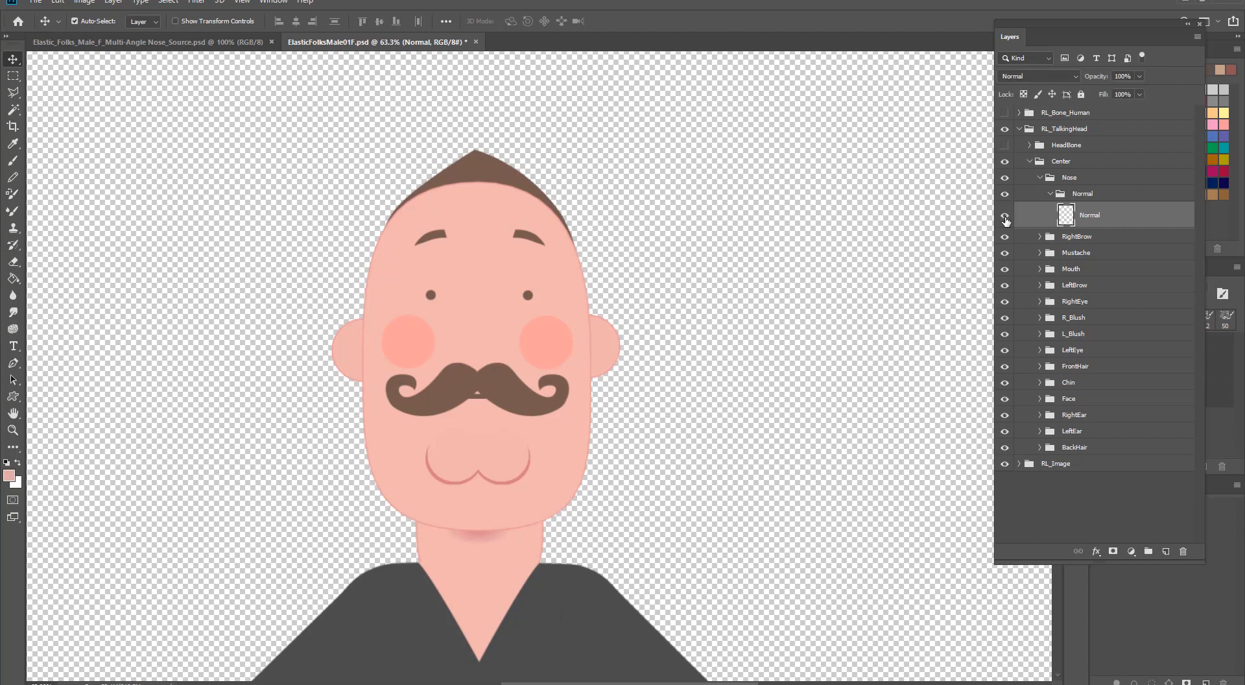
{"action": "left_click", "coordinate": [1005, 218]}
{"action": "left_click", "coordinate": [1005, 218]}
{"action": "left_click", "coordinate": [1005, 218]}
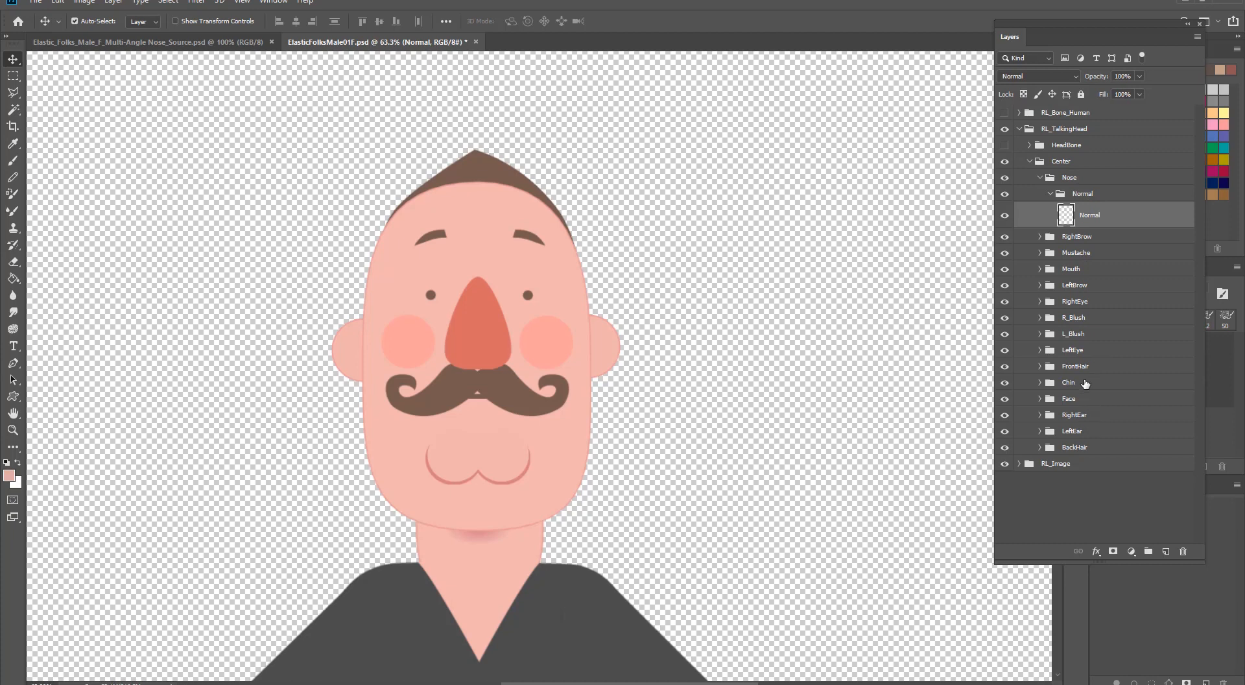
Step: Close ElasticFolksMale01F.psd without saving its changes and switch back to Cartoon Animator
{"action": "left_click", "coordinate": [476, 43]}
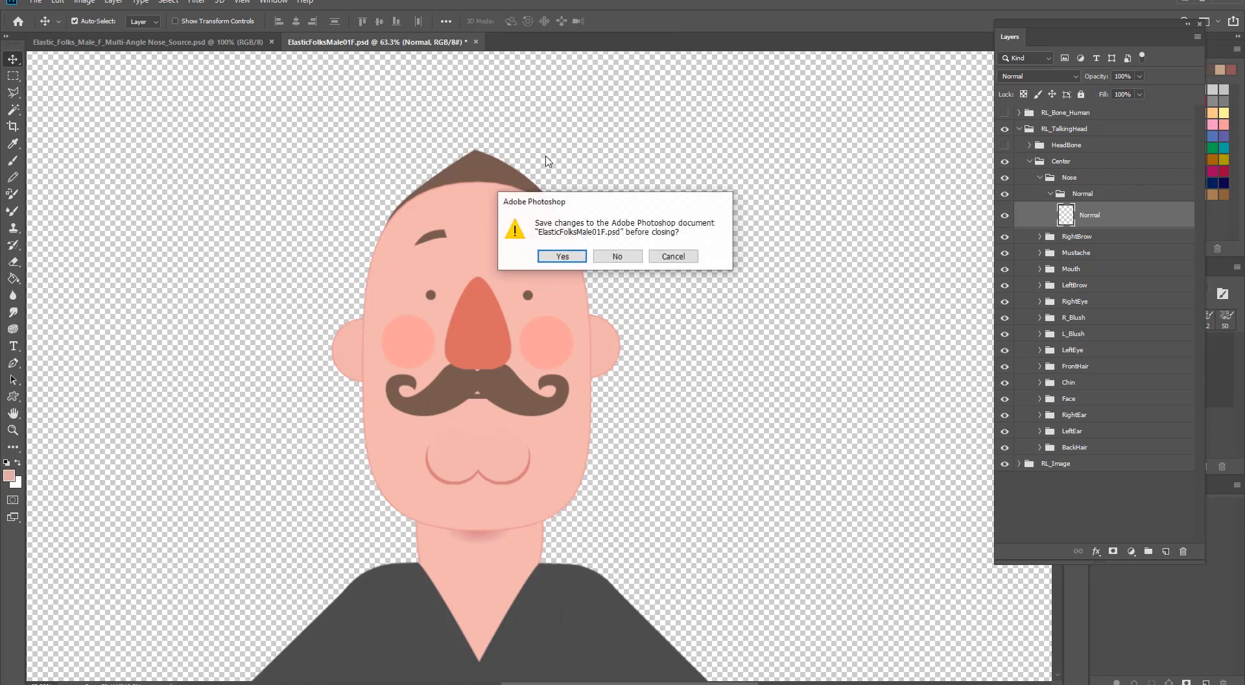
{"action": "left_click", "coordinate": [610, 257]}
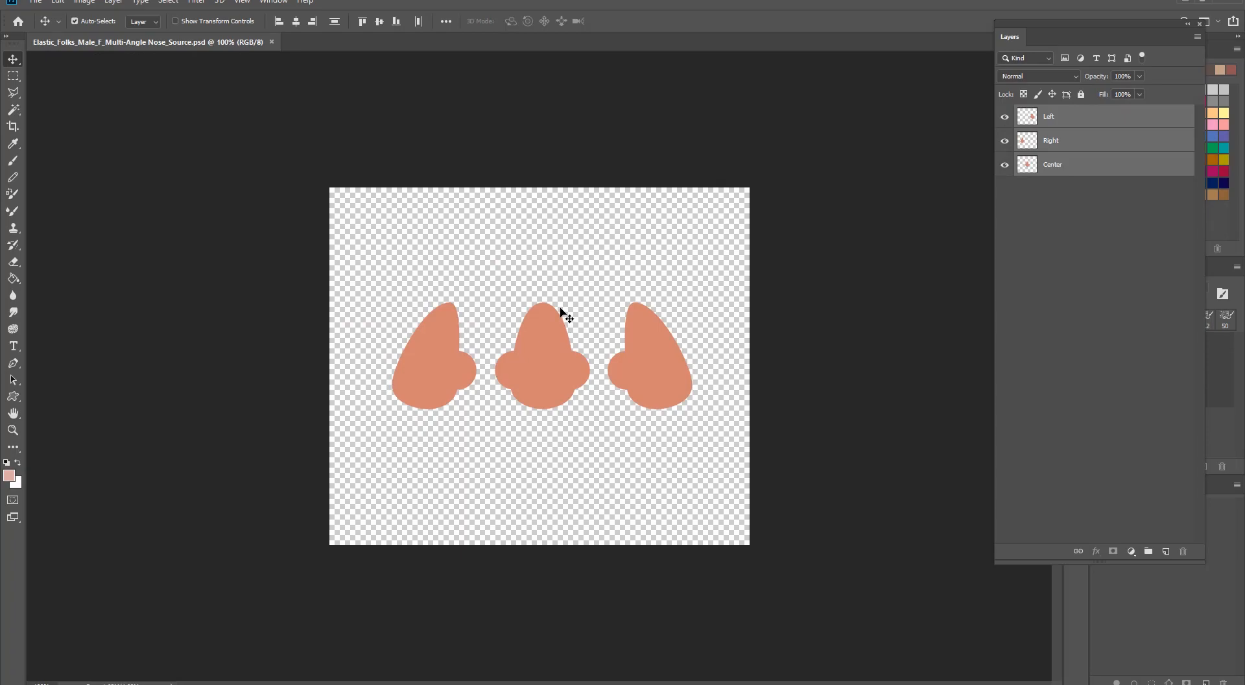
{"action": "key", "text": "alt+Tab"}
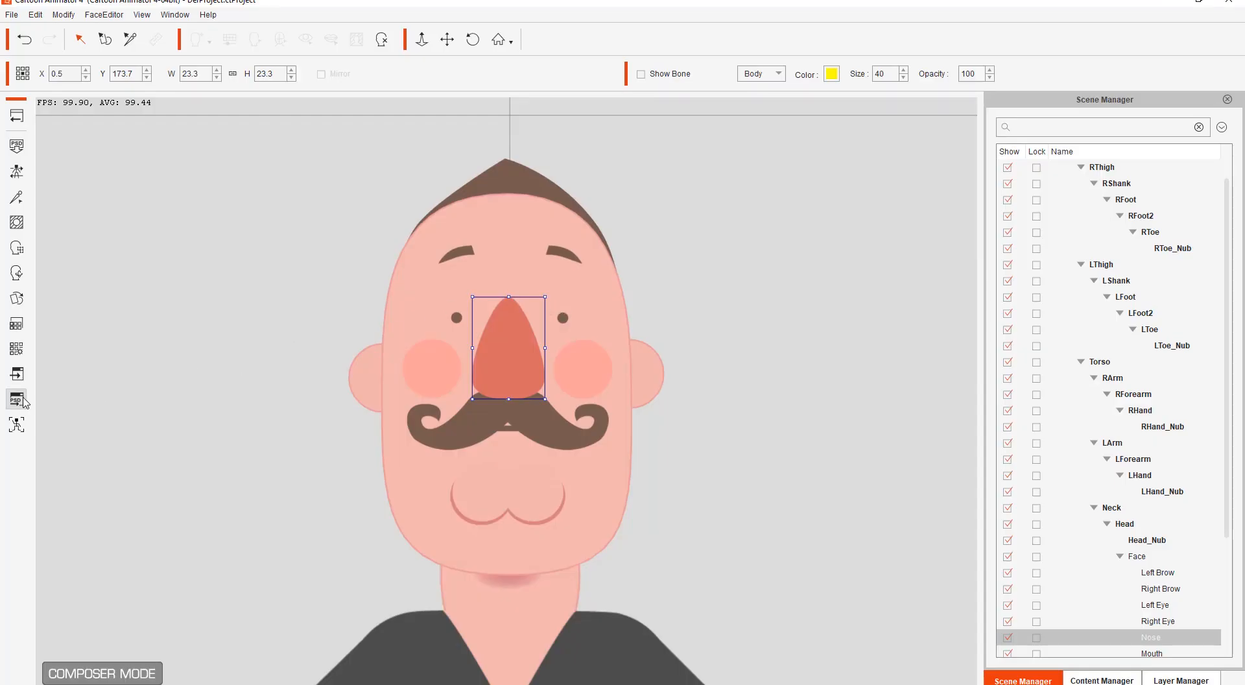
Step: Launch the character to the PSD editor with head and body in one file, image scale 4.3 and the Update Multi-angle structure
{"action": "left_click", "coordinate": [23, 402]}
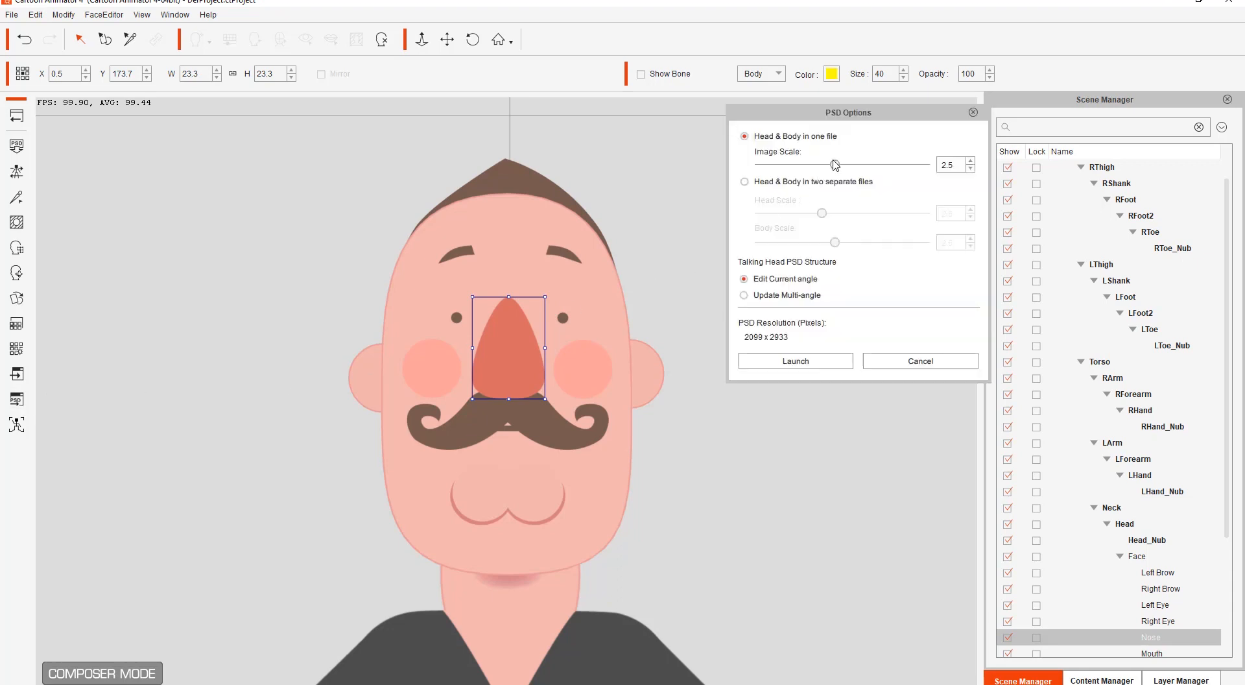
{"action": "left_click_drag", "start_coordinate": [835, 165], "coordinate": [982, 181]}
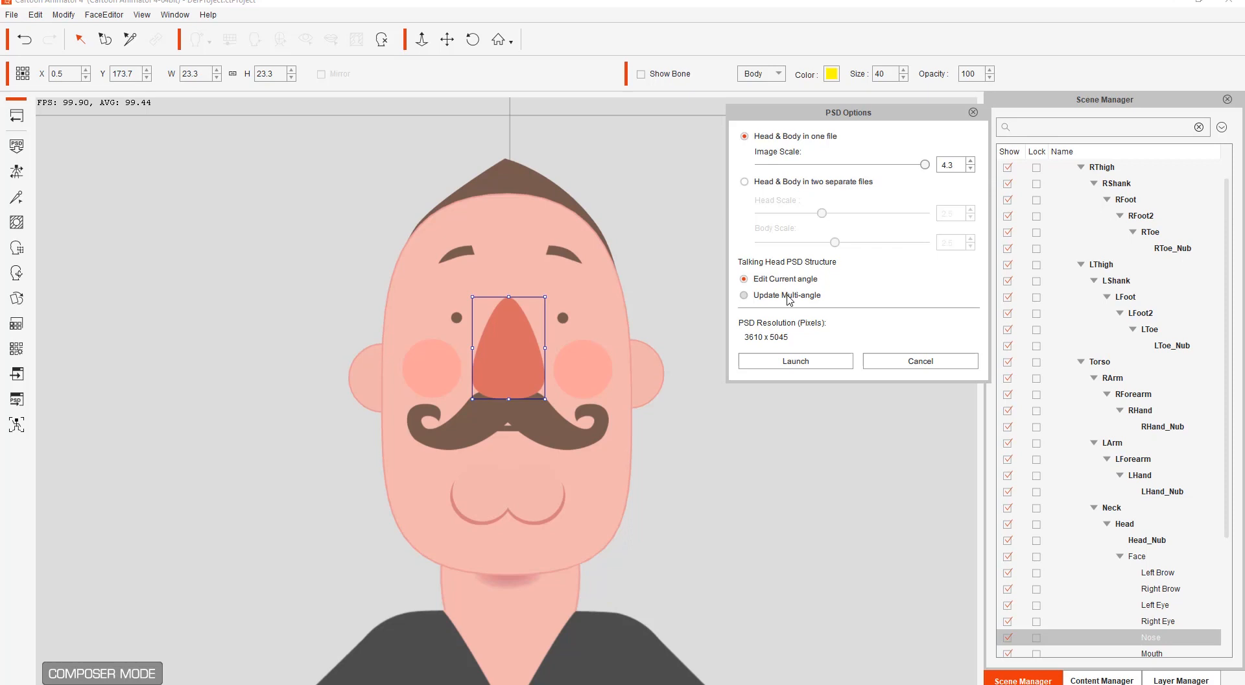
{"action": "left_click", "coordinate": [799, 361]}
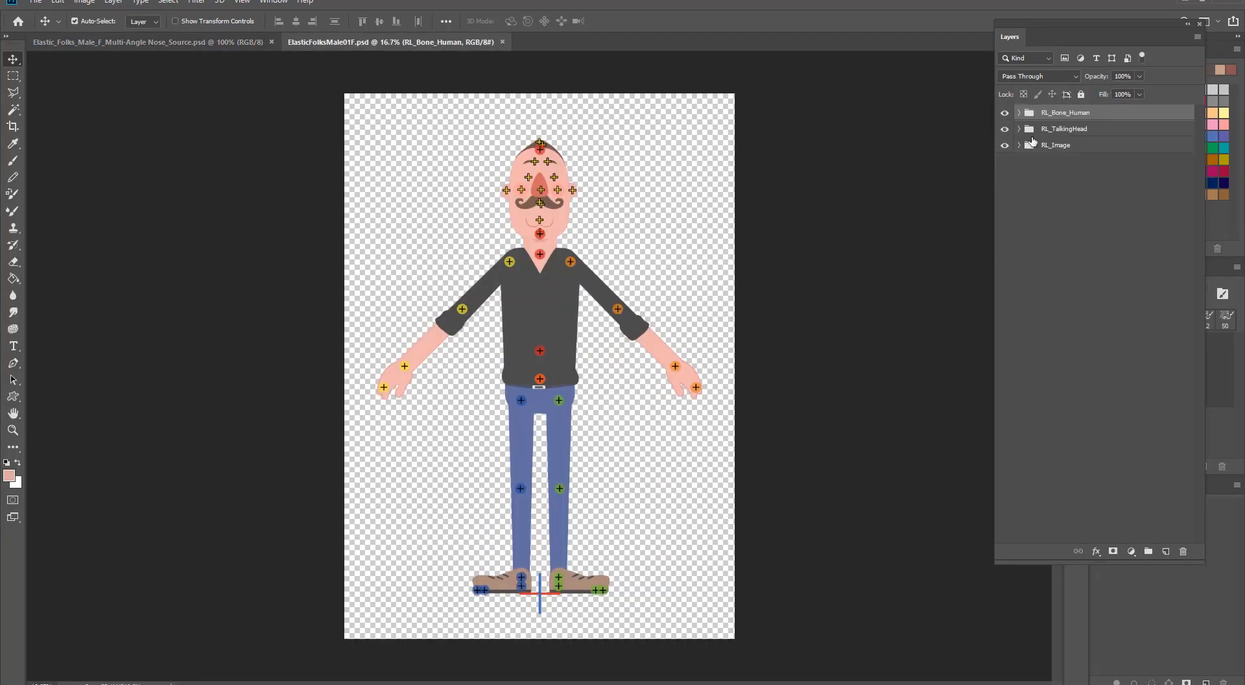
Step: Hide the RL_Bone_Human and HeadBone groups in the multi-angle PSD and bring the character's face into close view
{"action": "left_click", "coordinate": [1006, 114]}
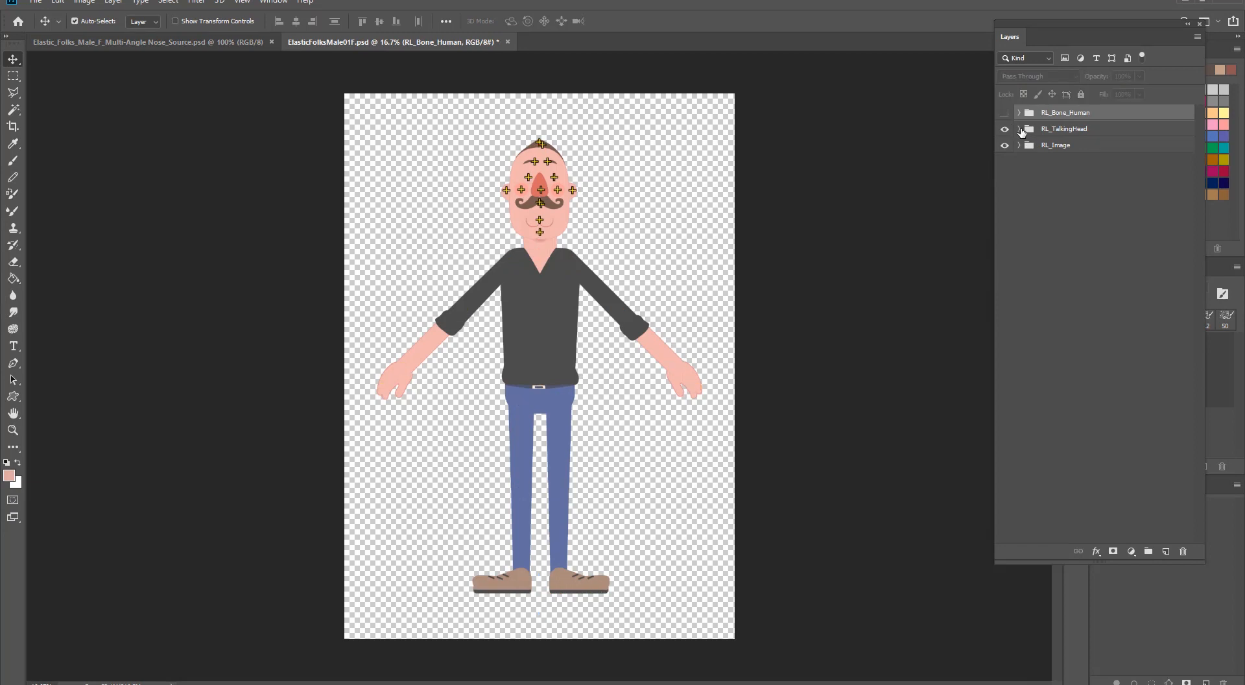
{"action": "left_click", "coordinate": [1019, 128]}
{"action": "left_click", "coordinate": [1005, 146]}
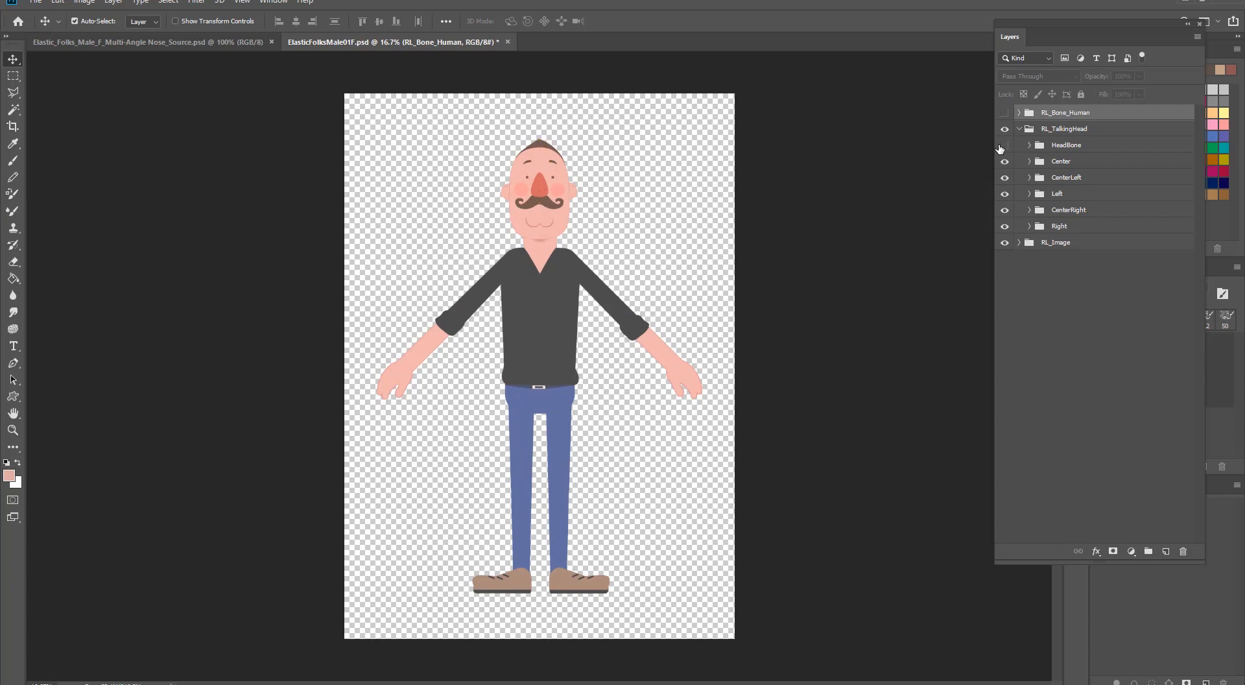
{"action": "scroll", "coordinate": [668, 208], "scroll_direction": "up", "scroll_amount": 4}
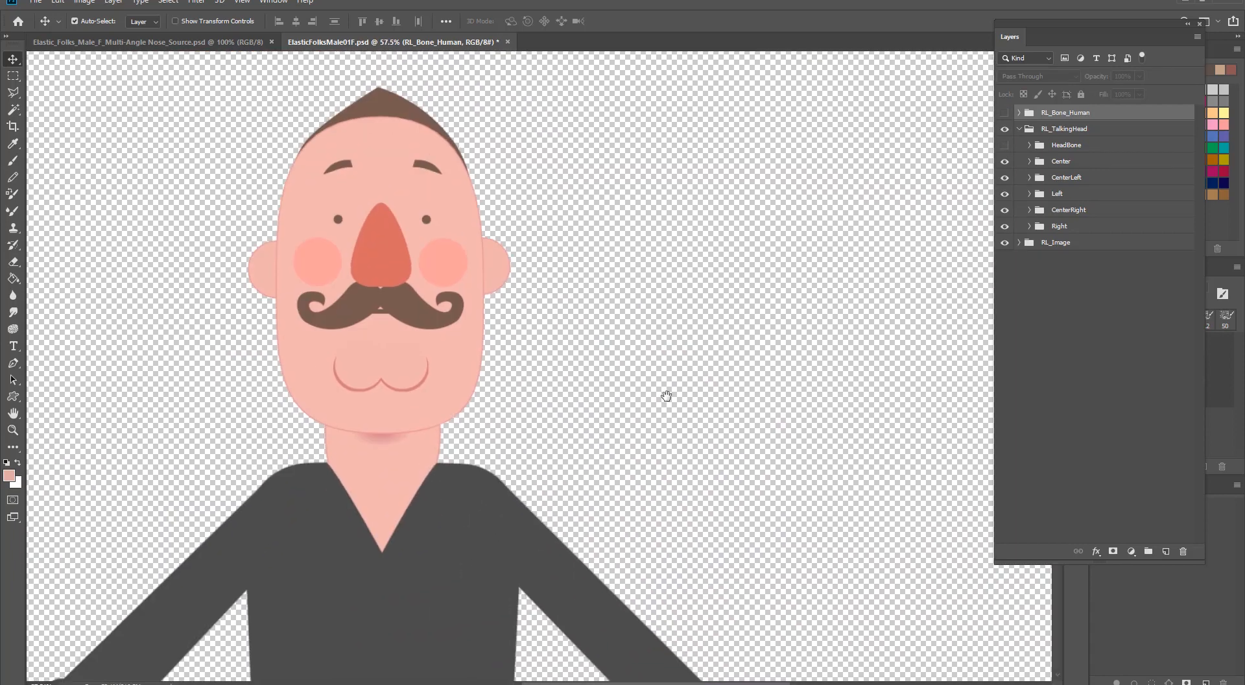
{"action": "left_click_drag", "start_coordinate": [666, 396], "coordinate": [717, 437]}
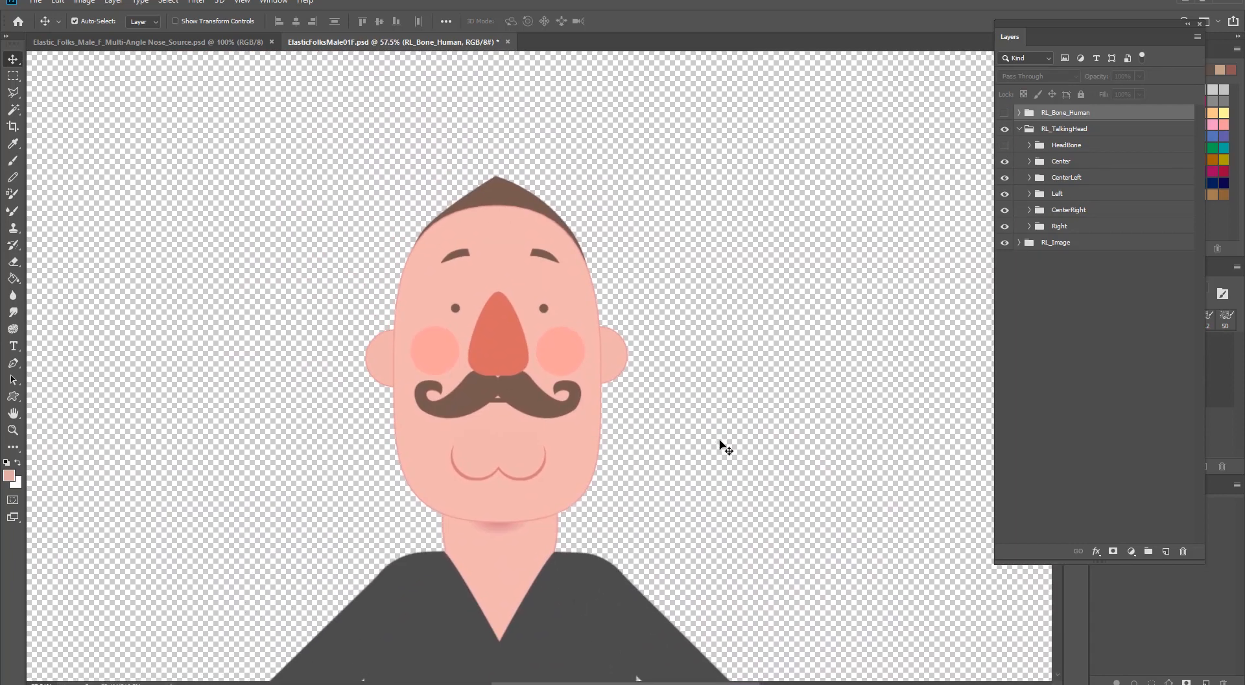
{"action": "scroll", "coordinate": [713, 433], "scroll_direction": "up", "scroll_amount": 1}
{"action": "left_click_drag", "start_coordinate": [687, 382], "coordinate": [756, 408]}
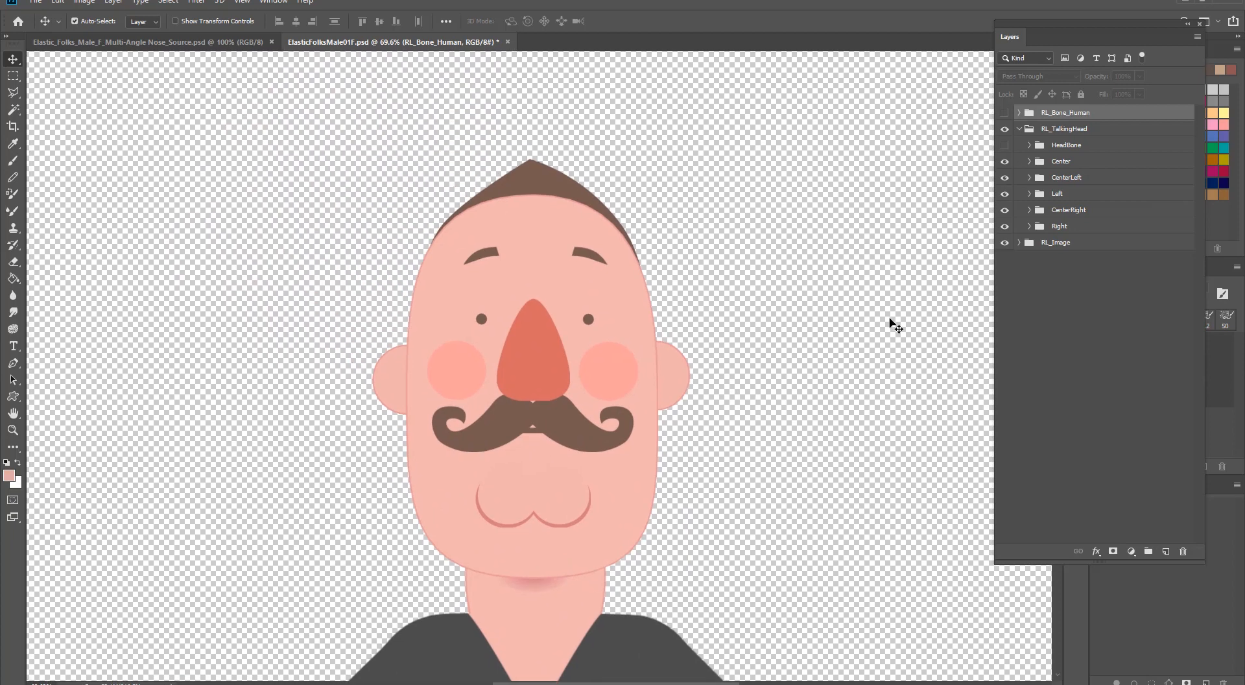
Step: Copy the Left, Right and Center nose layers from the Multi-Angle Nose Source PSD into RL_TalkingHead, directly above the Center group
{"action": "left_click", "coordinate": [1070, 161]}
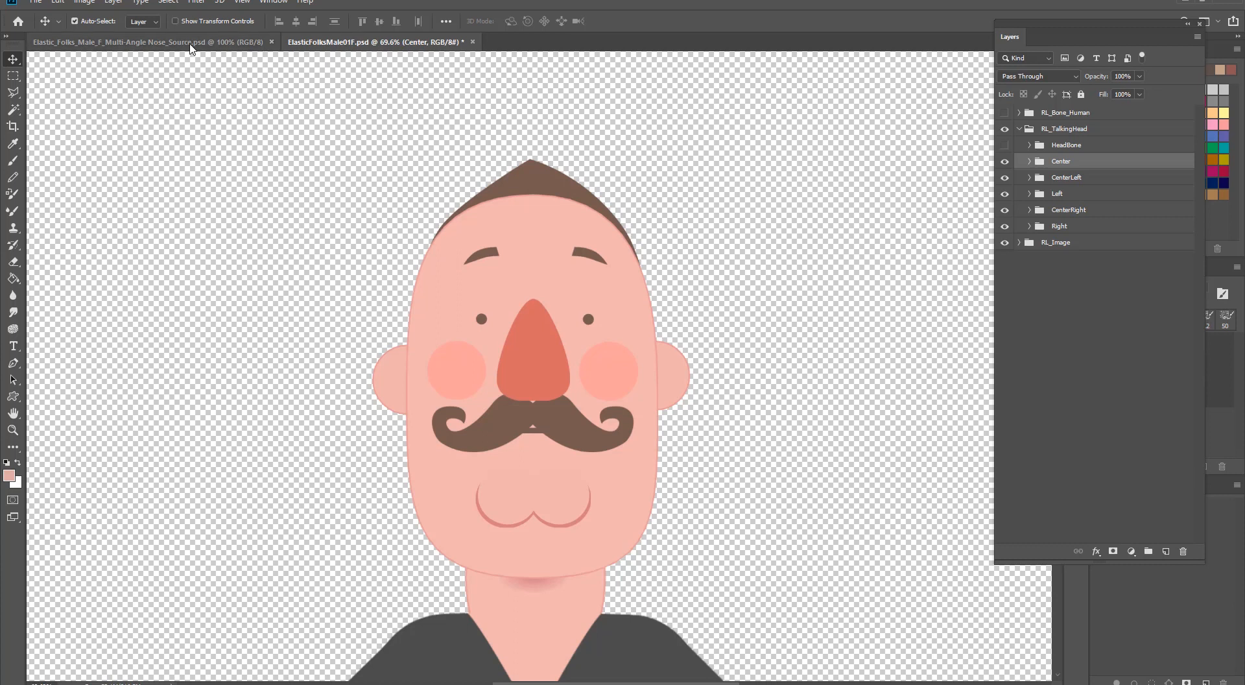
{"action": "left_click", "coordinate": [190, 46]}
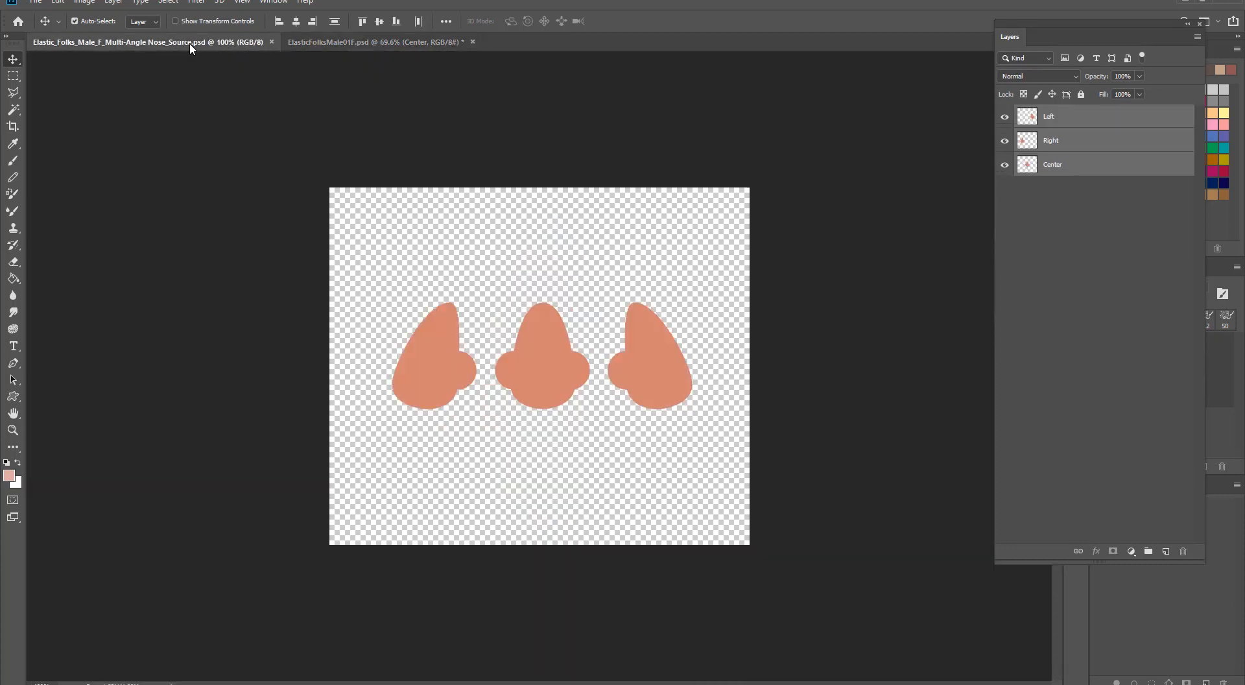
{"action": "left_click", "coordinate": [1093, 126]}
{"action": "left_click", "coordinate": [1092, 139]}
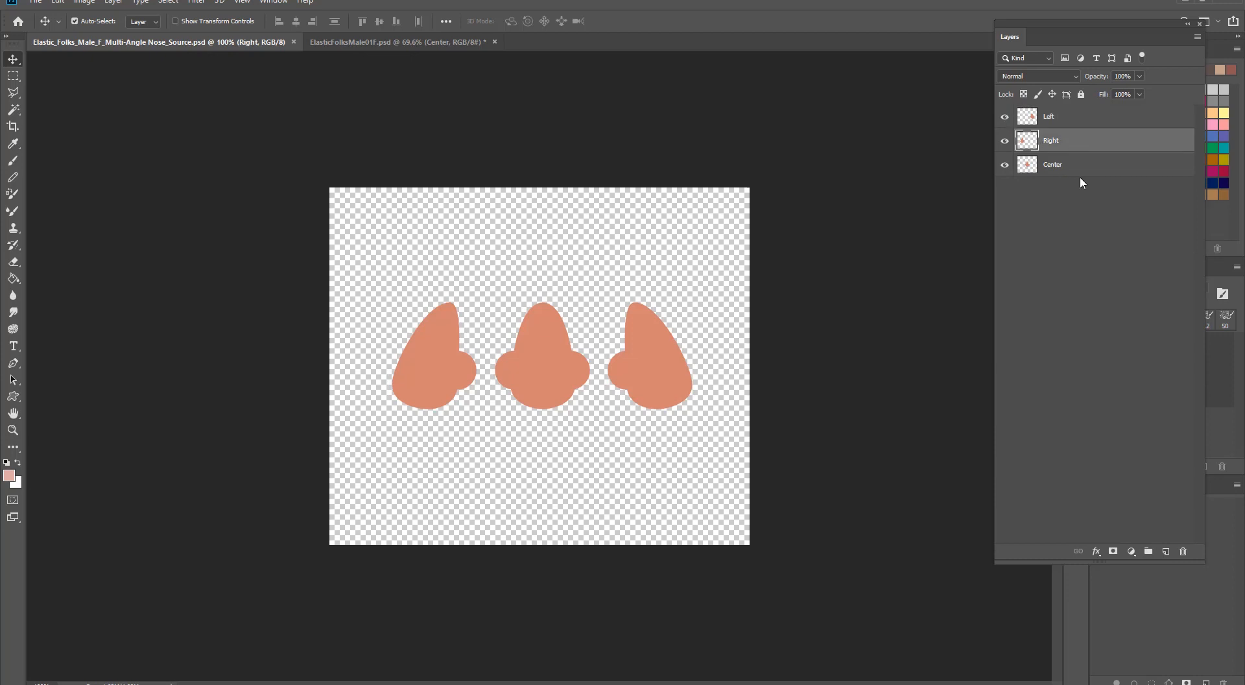
{"action": "left_click", "coordinate": [1055, 121]}
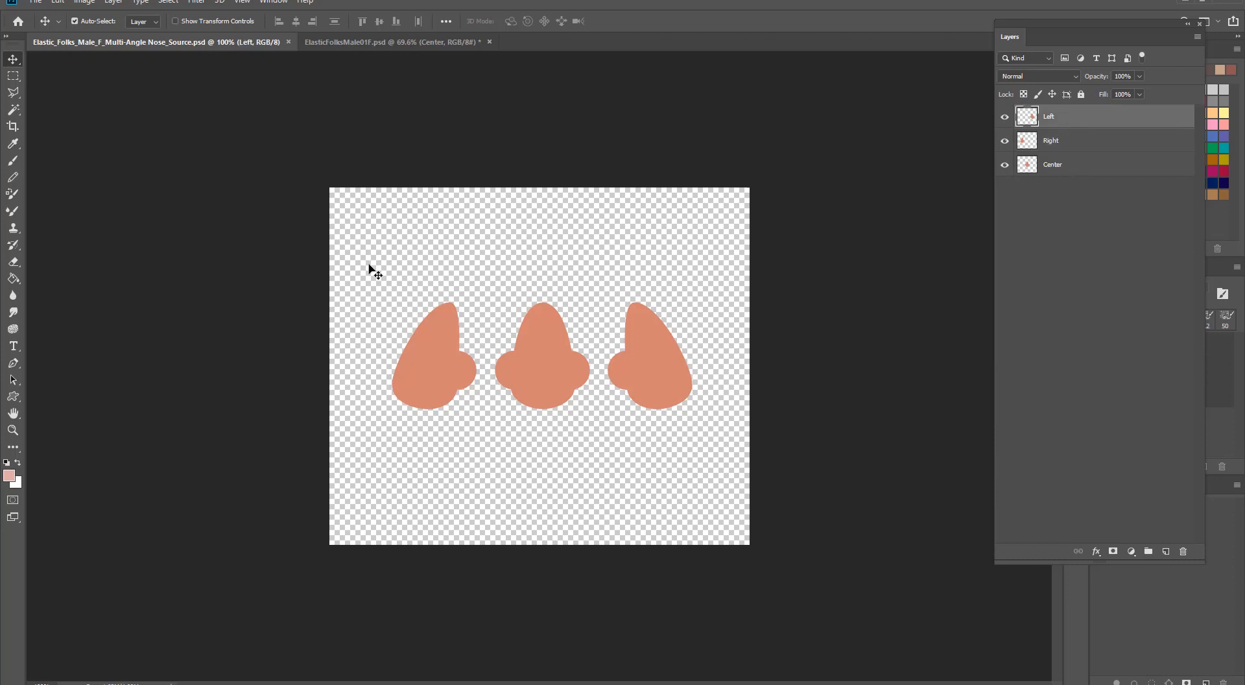
{"action": "left_click_drag", "start_coordinate": [364, 255], "coordinate": [712, 441]}
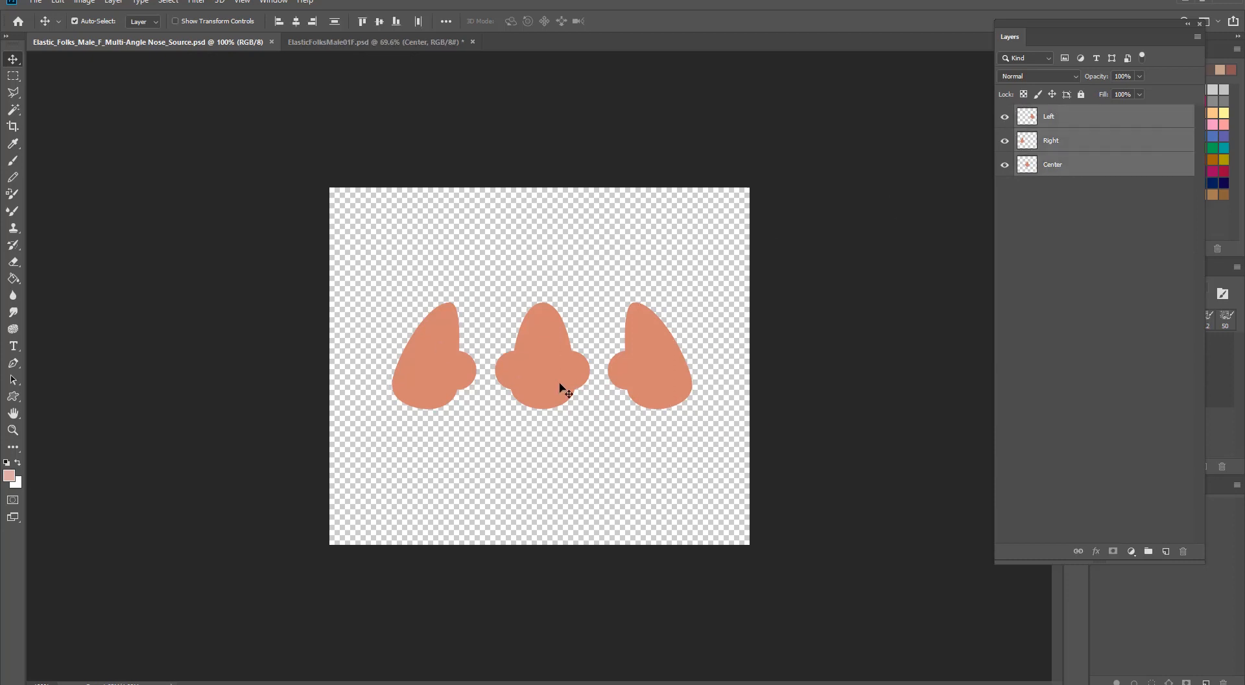
{"action": "left_click_drag", "start_coordinate": [447, 373], "coordinate": [242, 50]}
{"action": "left_click_drag", "start_coordinate": [360, 42], "coordinate": [536, 386]}
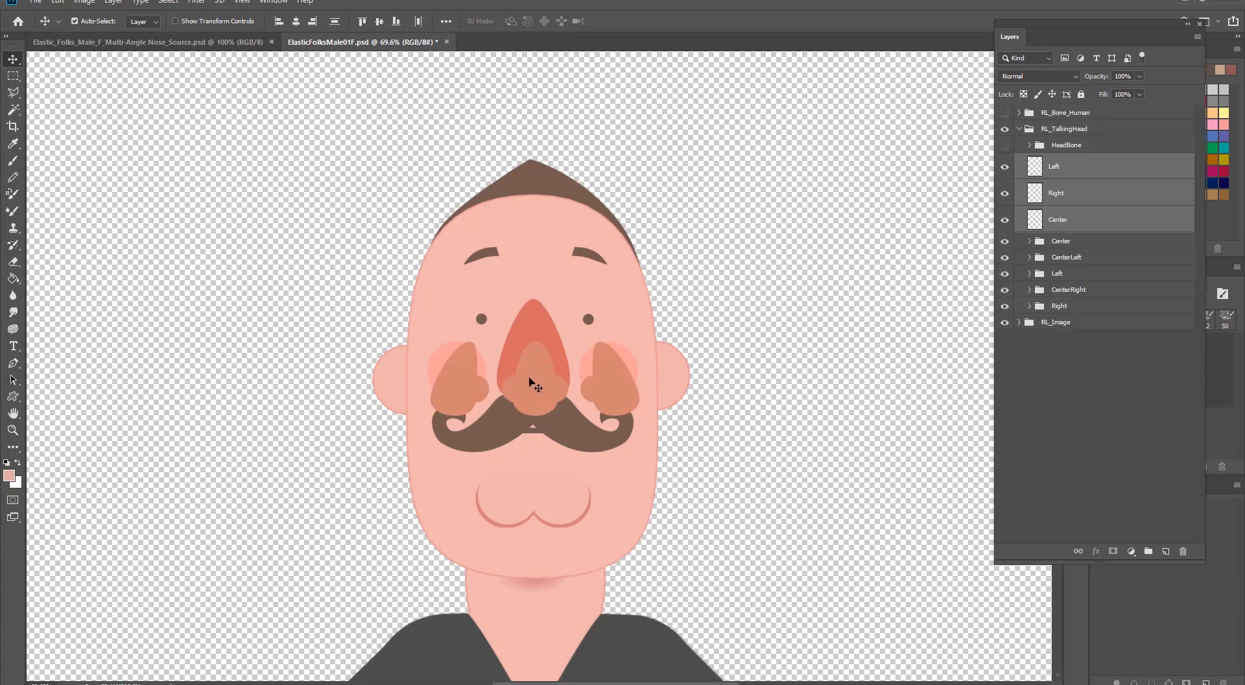
Step: Scale the three imported nose layers together to 162% and position them so the middle nose covers the original one
{"action": "key", "text": "ctrl+t"}
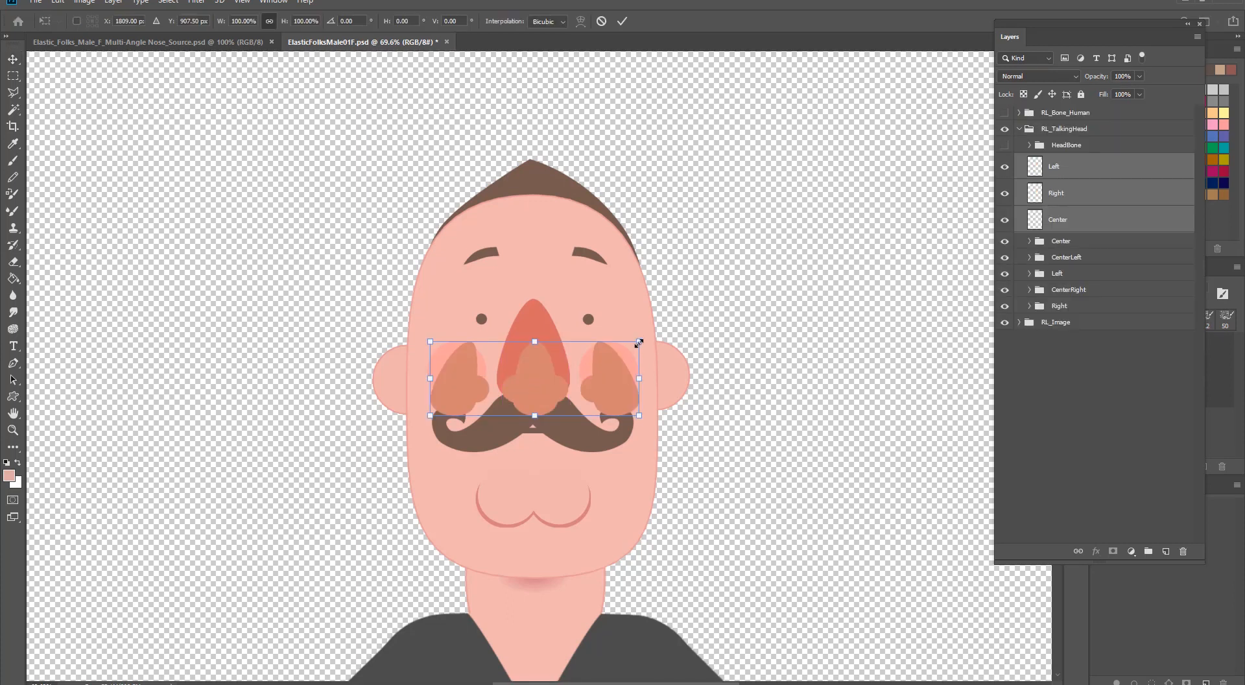
{"action": "left_click_drag", "start_coordinate": [639, 341], "coordinate": [753, 266]}
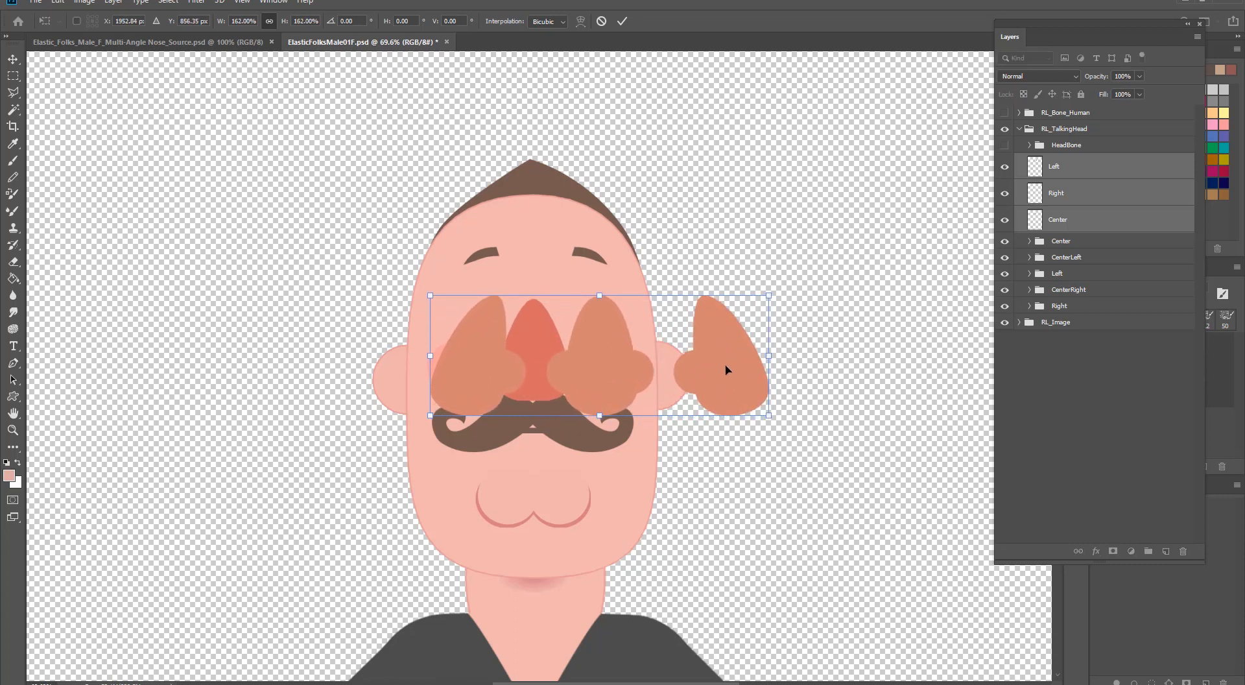
{"action": "left_click_drag", "start_coordinate": [726, 370], "coordinate": [667, 369]}
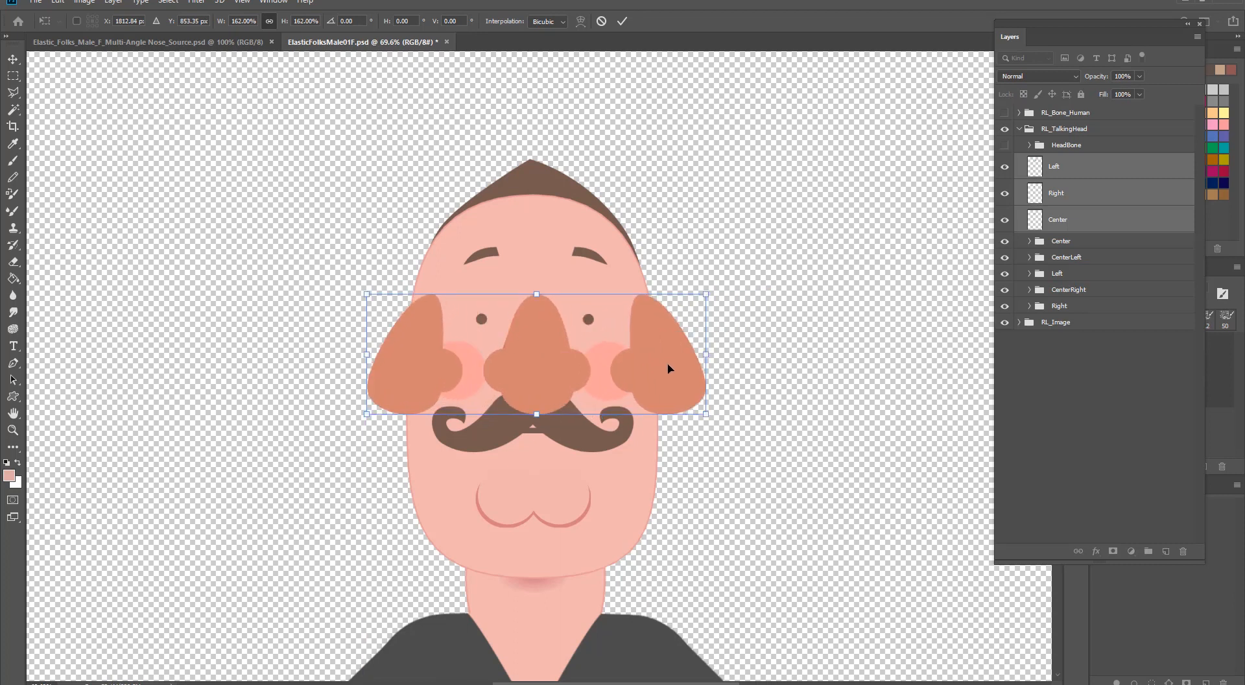
{"action": "key", "text": "Return"}
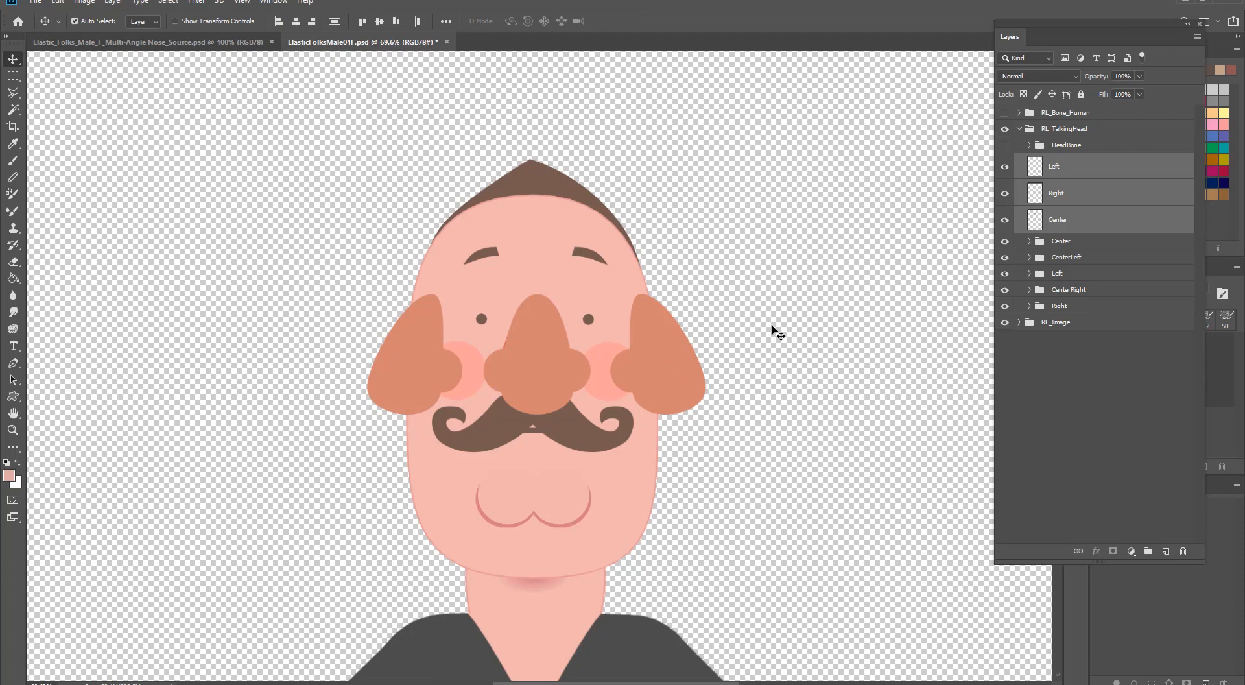
Step: Delete the original Normal nose layer from the Center group's Nose folder and select the imported Center nose layer
{"action": "left_click", "coordinate": [1059, 221]}
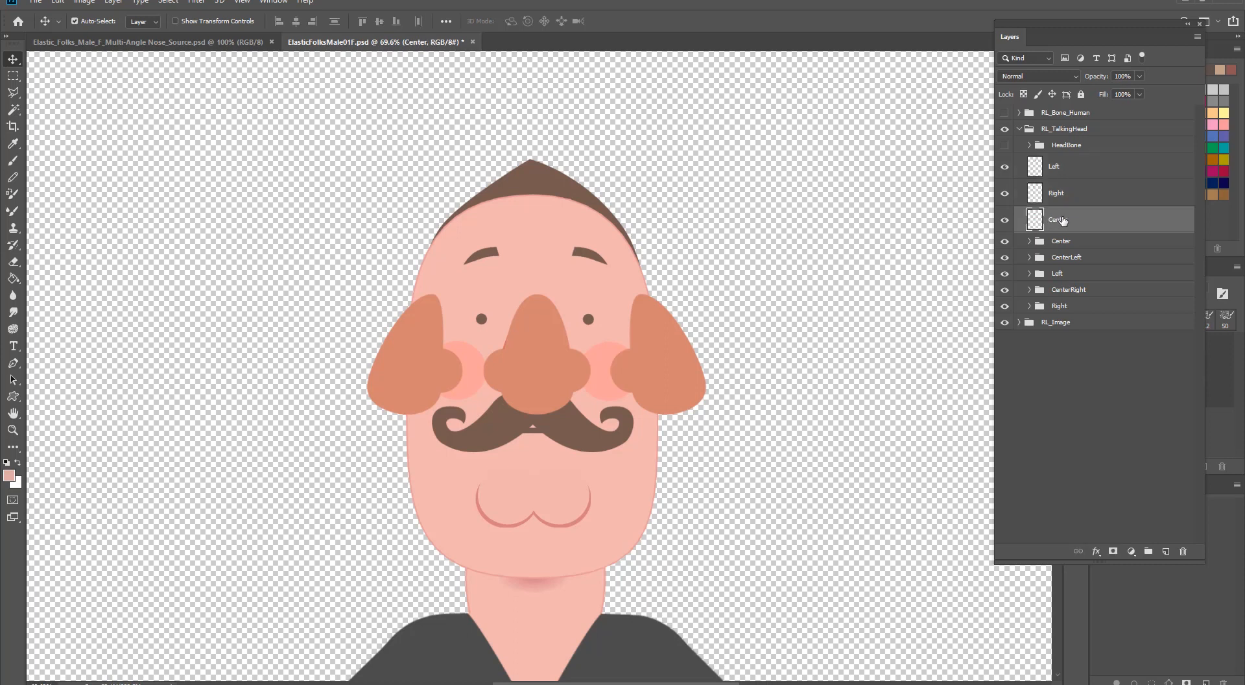
{"action": "left_click", "coordinate": [1087, 201]}
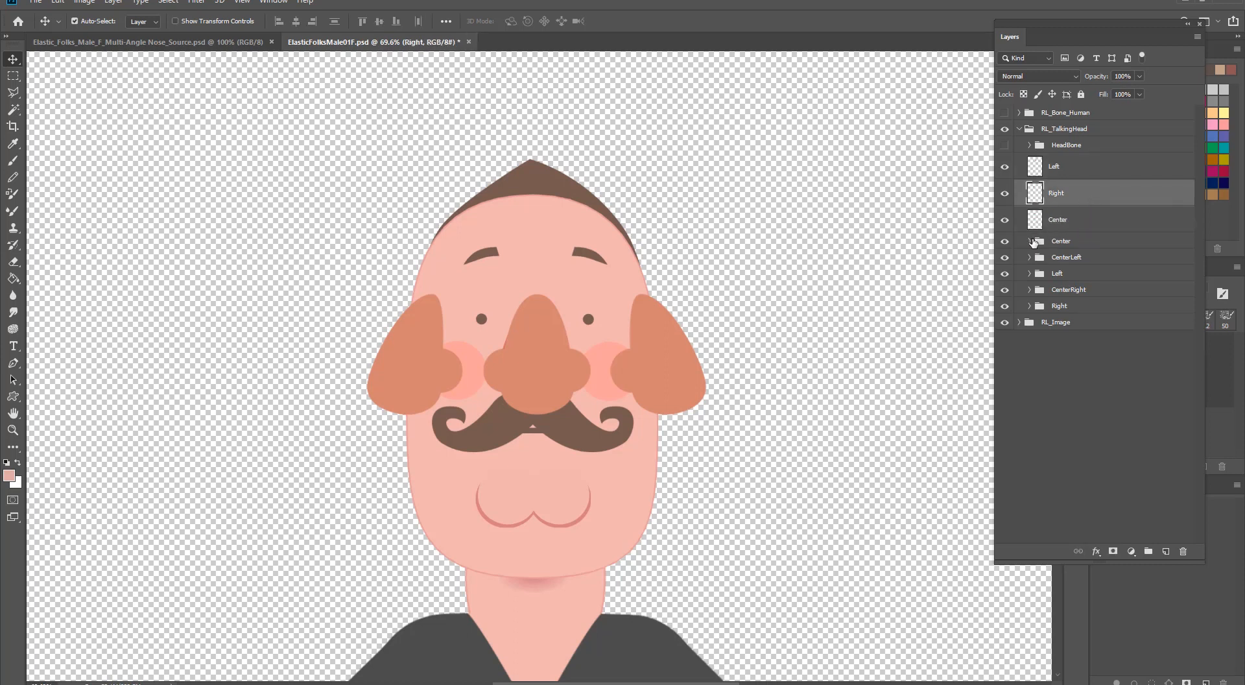
{"action": "left_click", "coordinate": [1030, 241]}
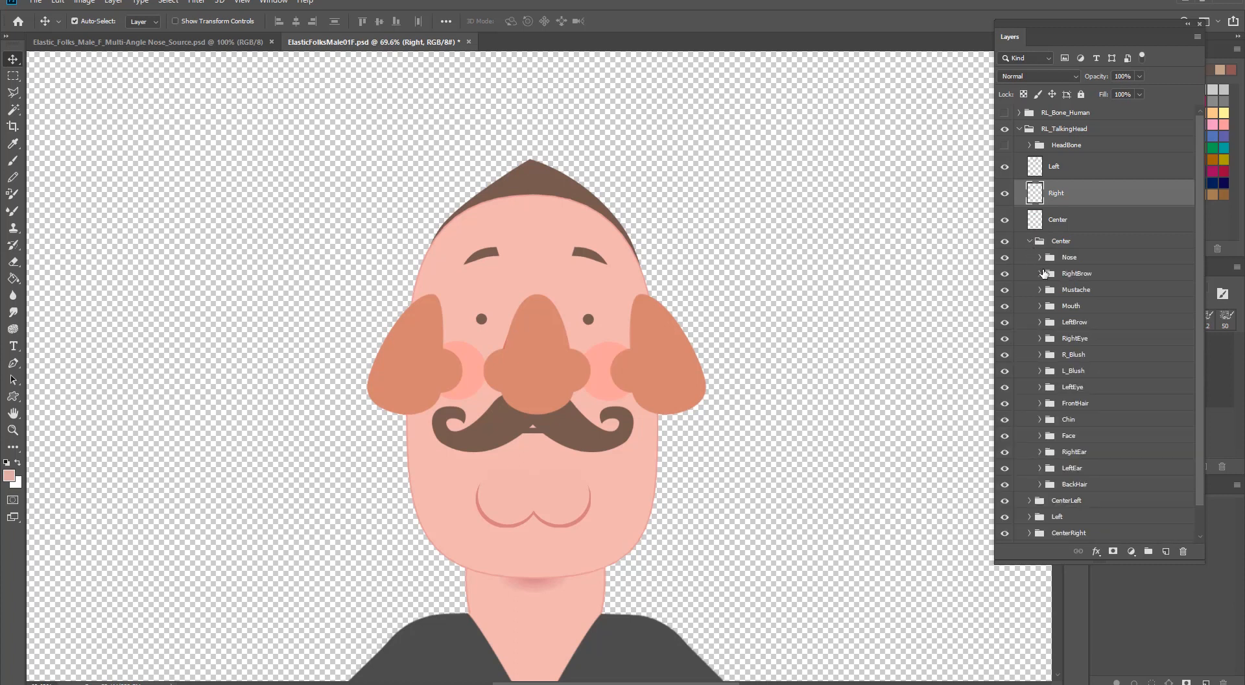
{"action": "left_click", "coordinate": [1040, 258]}
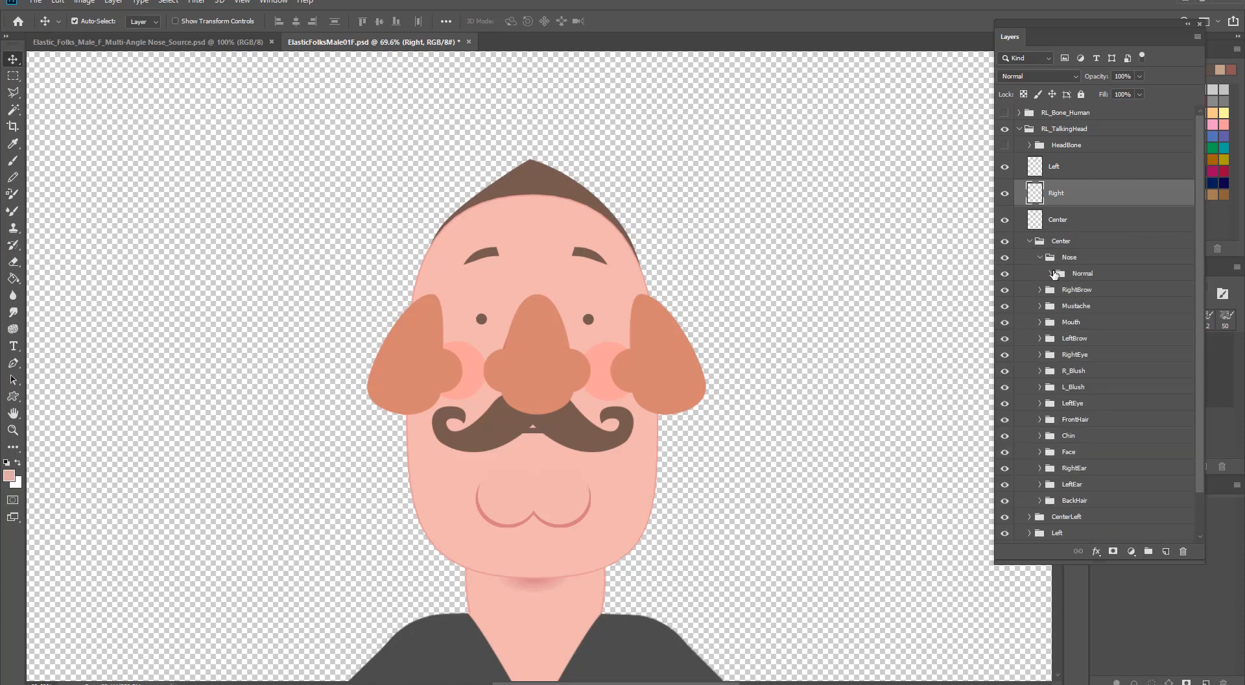
{"action": "left_click", "coordinate": [1051, 273]}
{"action": "left_click", "coordinate": [1089, 296]}
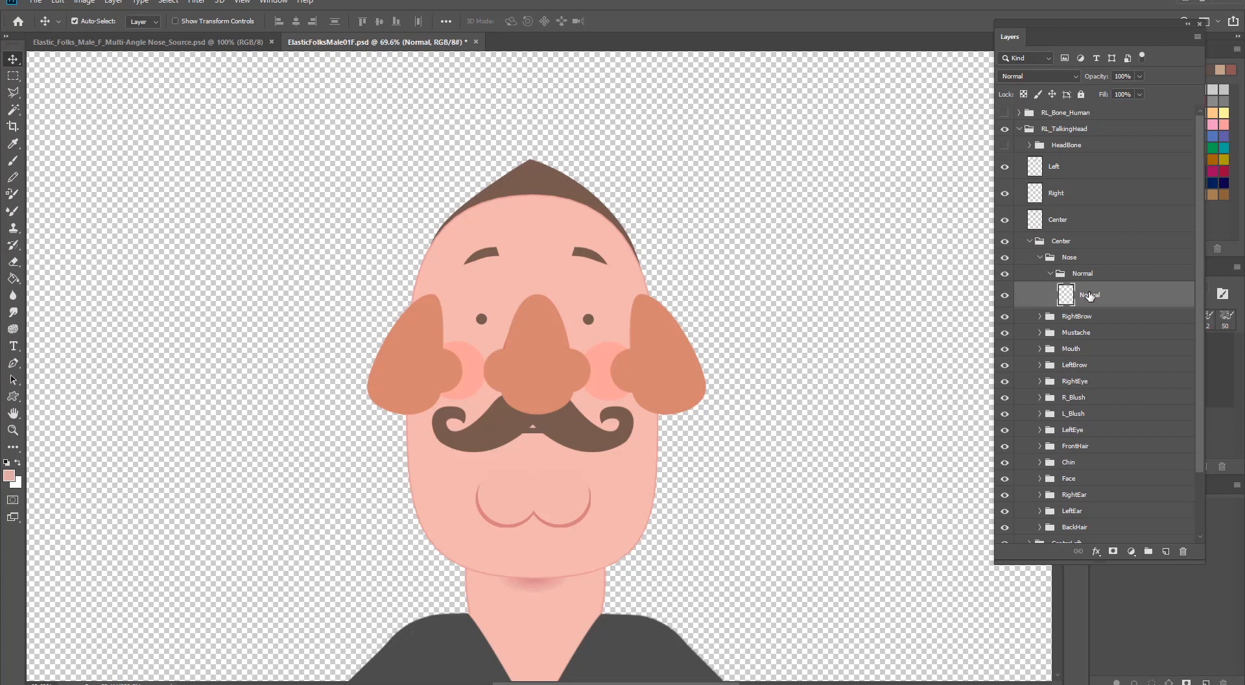
{"action": "key", "text": "Delete"}
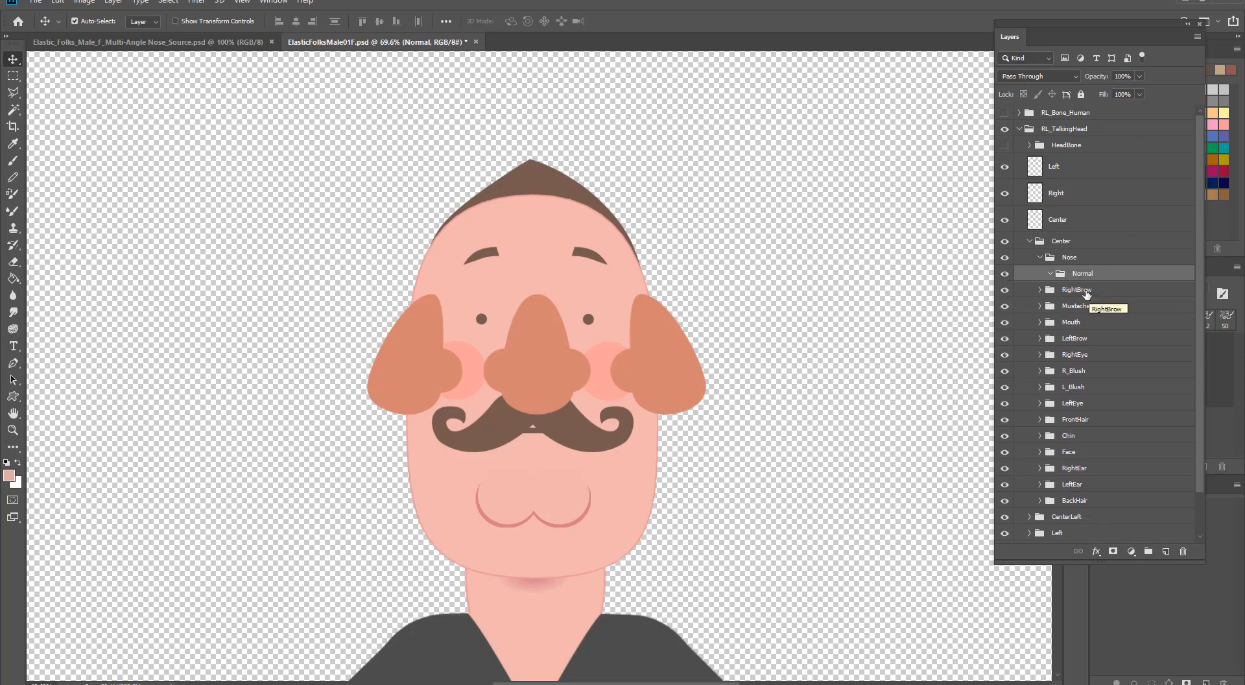
{"action": "left_click", "coordinate": [1073, 226]}
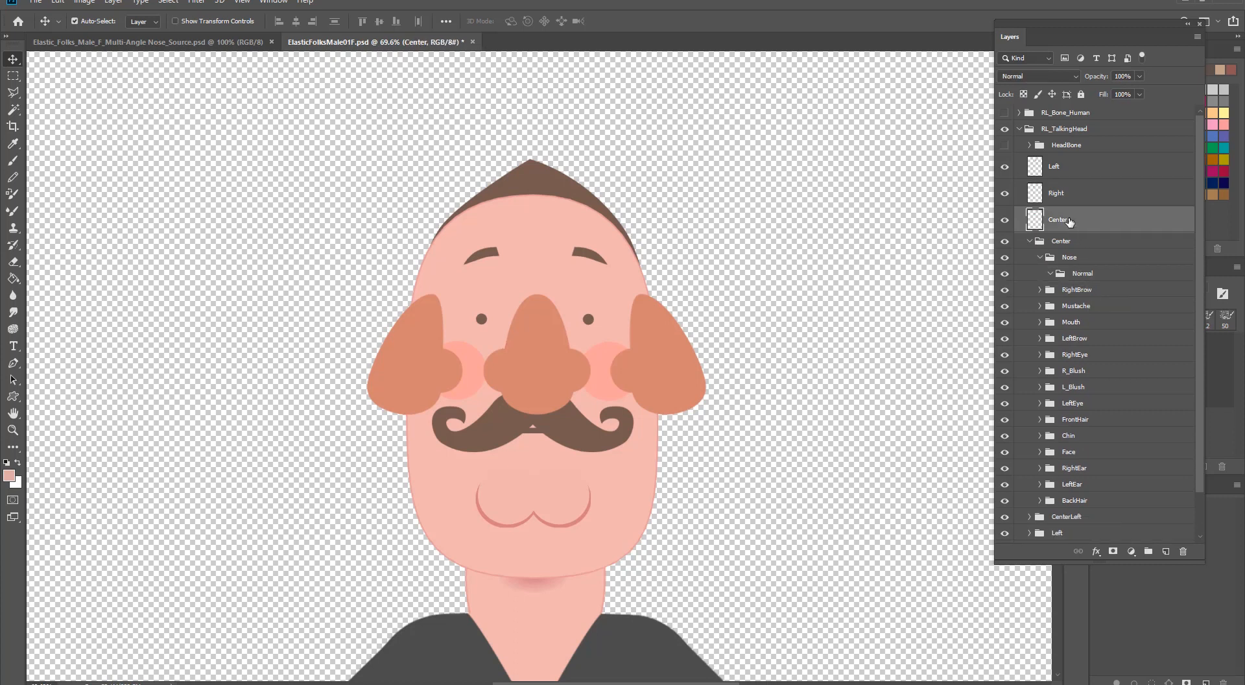
Step: Place the imported Center and Left nose layers inside the Nose > Normal folders of their matching Center and Left groups
{"action": "left_click_drag", "start_coordinate": [1069, 221], "coordinate": [1090, 272]}
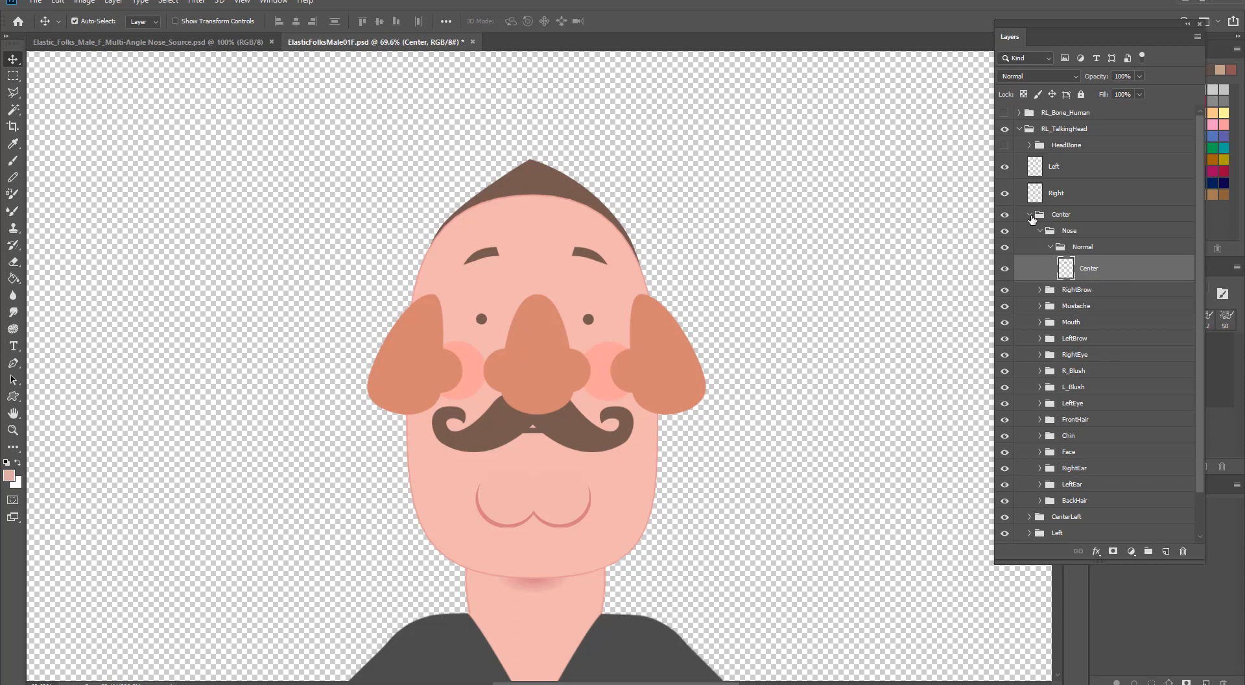
{"action": "left_click", "coordinate": [1031, 215]}
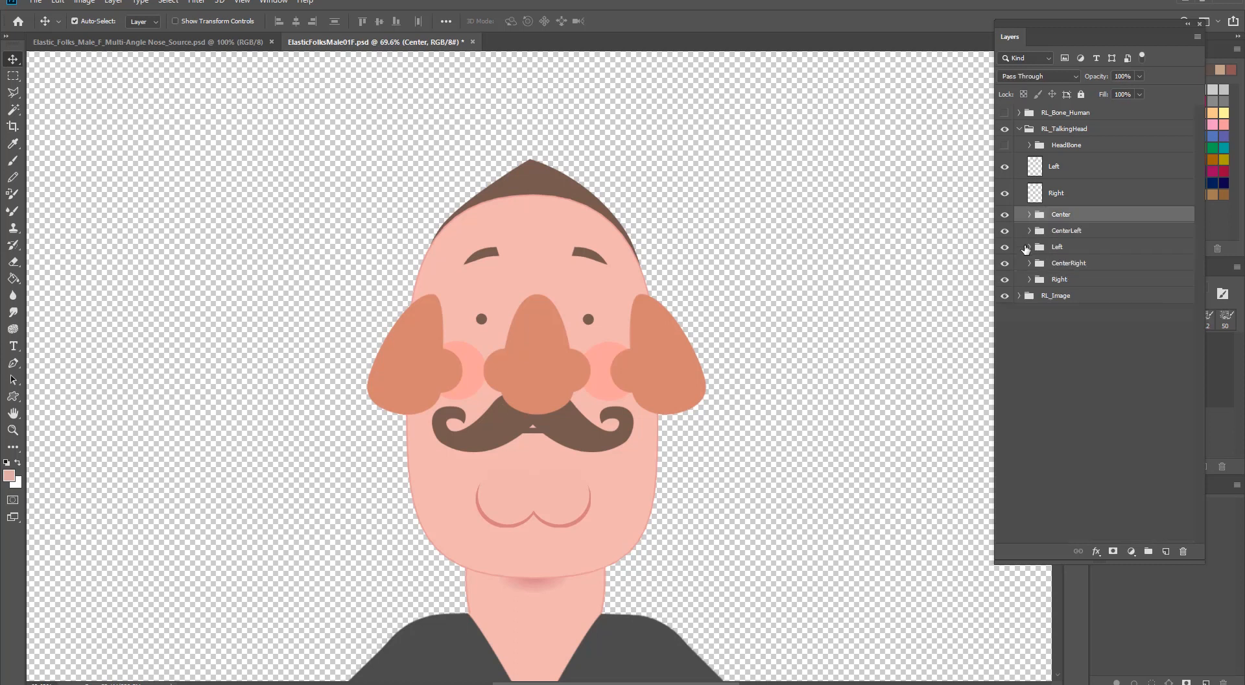
{"action": "left_click", "coordinate": [1027, 251]}
{"action": "left_click", "coordinate": [1029, 248]}
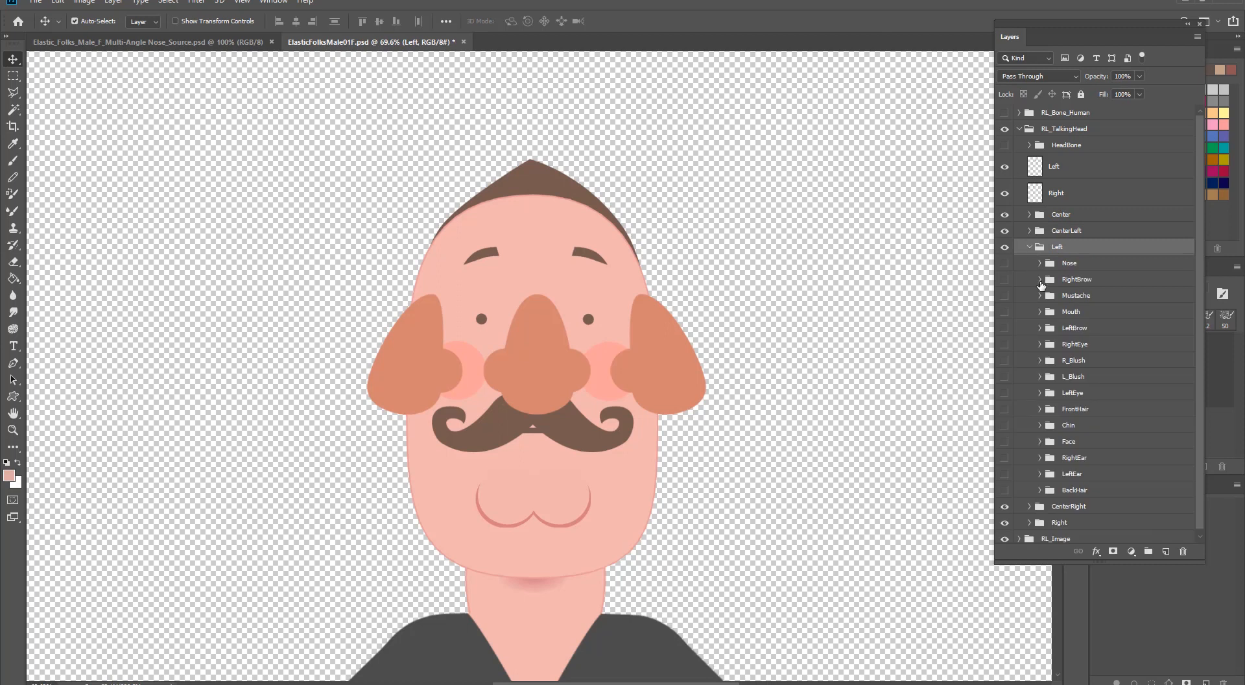
{"action": "left_click", "coordinate": [1039, 264]}
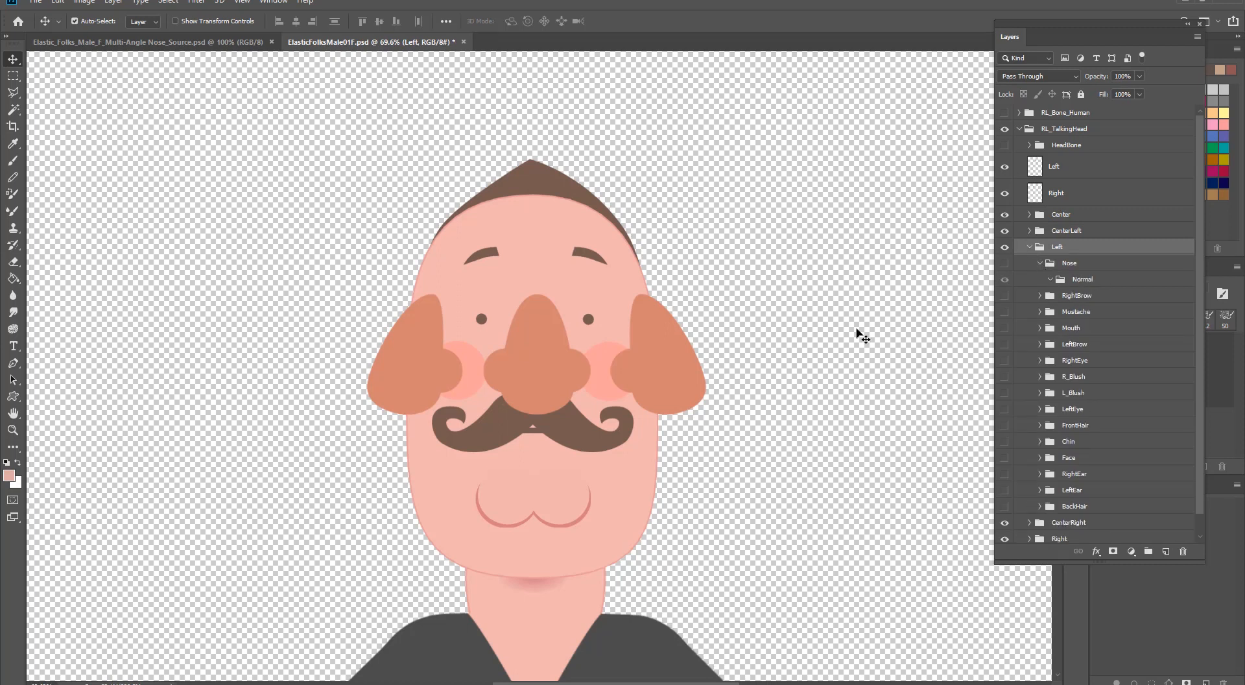
{"action": "left_click", "coordinate": [1064, 171]}
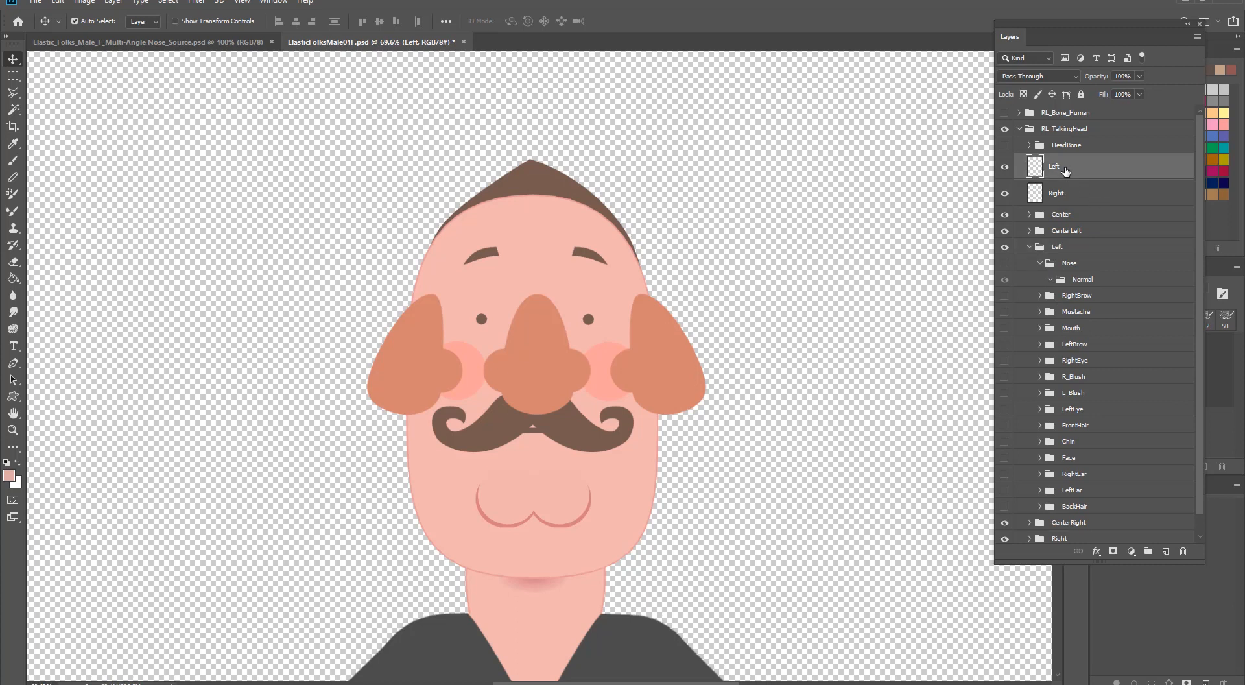
{"action": "left_click_drag", "start_coordinate": [1063, 170], "coordinate": [1095, 277]}
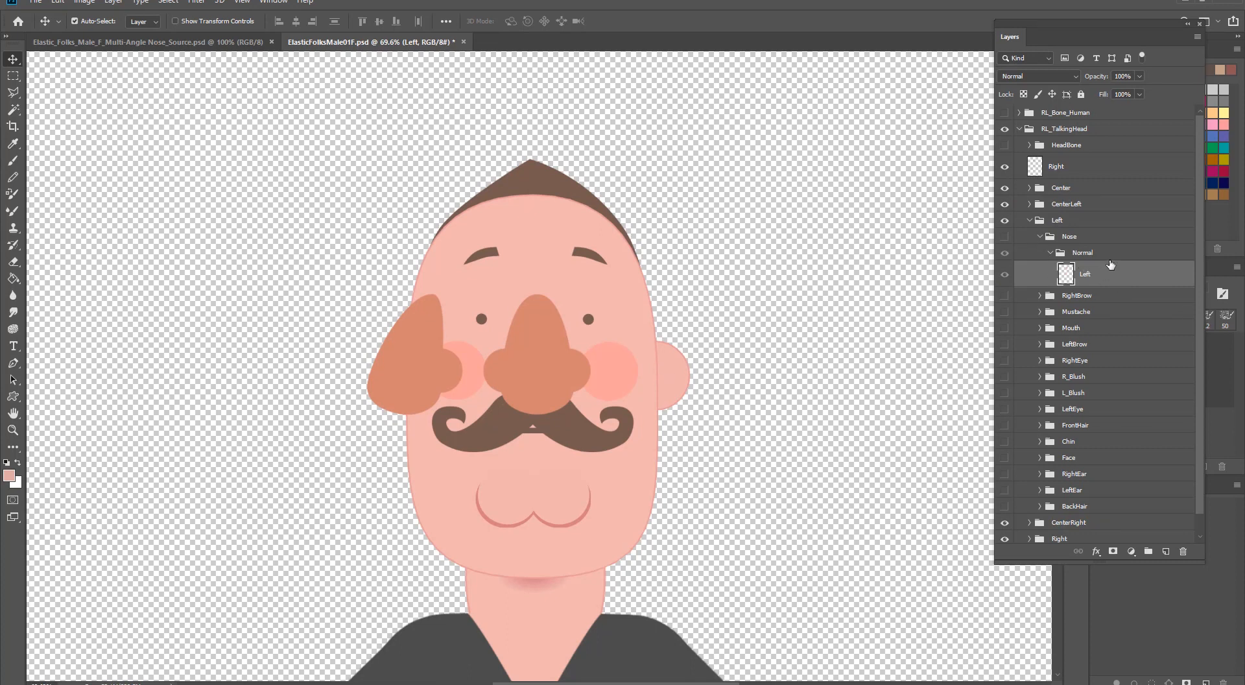
{"action": "left_click", "coordinate": [1030, 221]}
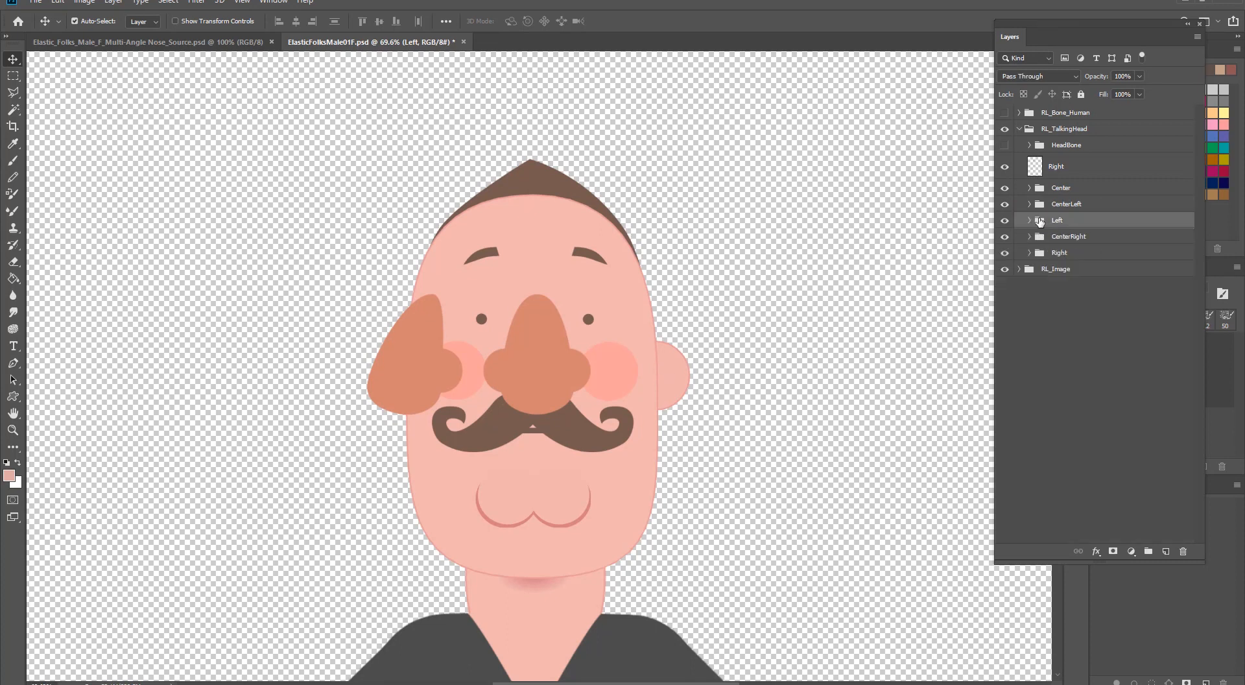
Step: Place the imported Right nose layer inside the Nose > Normal folder of the Right group
{"action": "left_click", "coordinate": [1030, 253]}
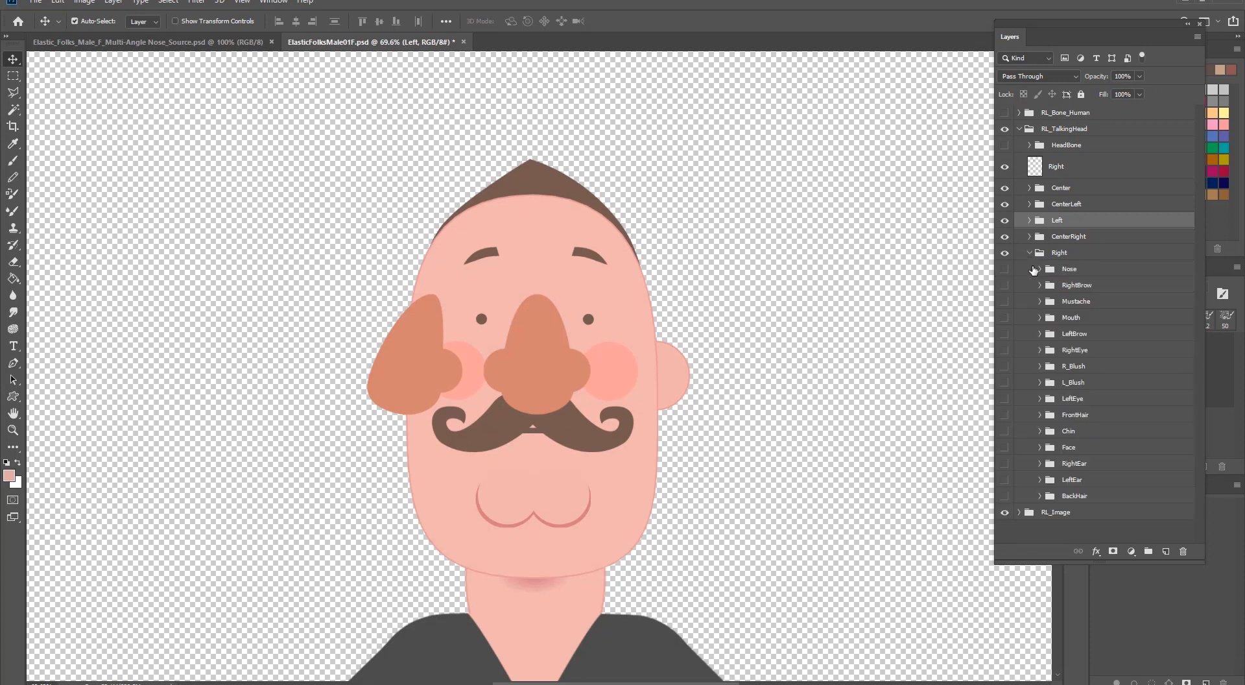
{"action": "left_click", "coordinate": [1037, 272]}
{"action": "left_click", "coordinate": [1039, 269]}
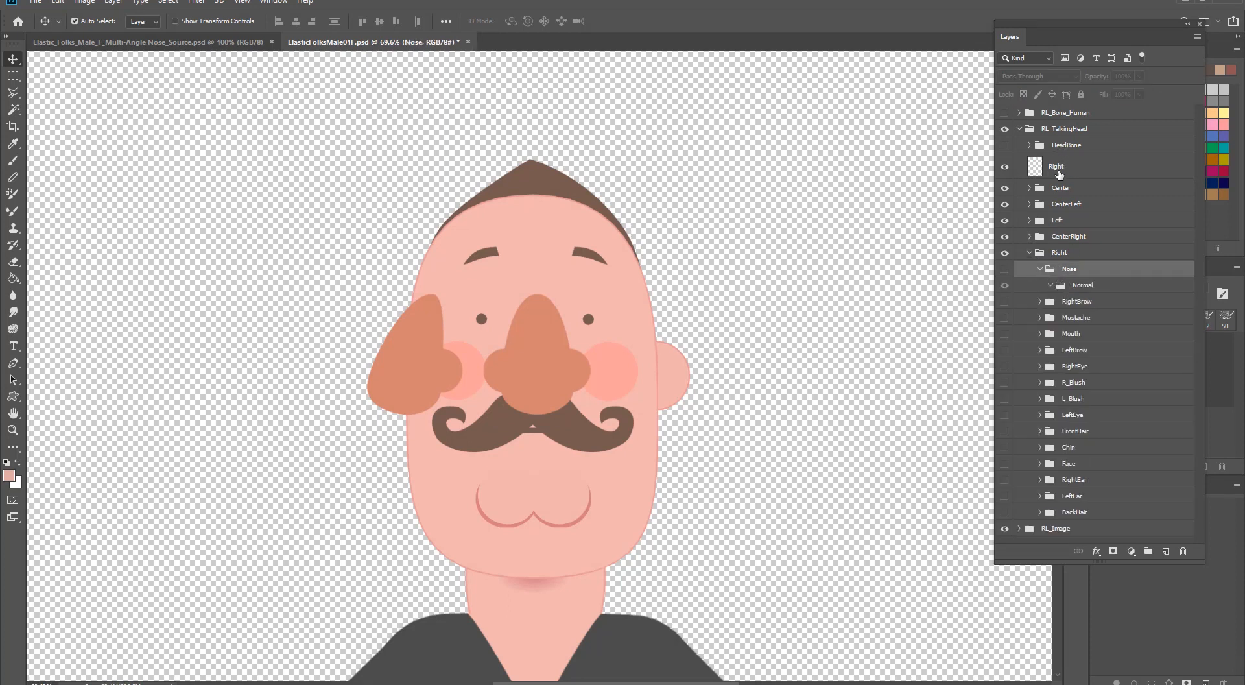
{"action": "left_click_drag", "start_coordinate": [1059, 174], "coordinate": [1091, 287]}
{"action": "left_click", "coordinate": [1032, 233]}
{"action": "left_click", "coordinate": [1030, 227]}
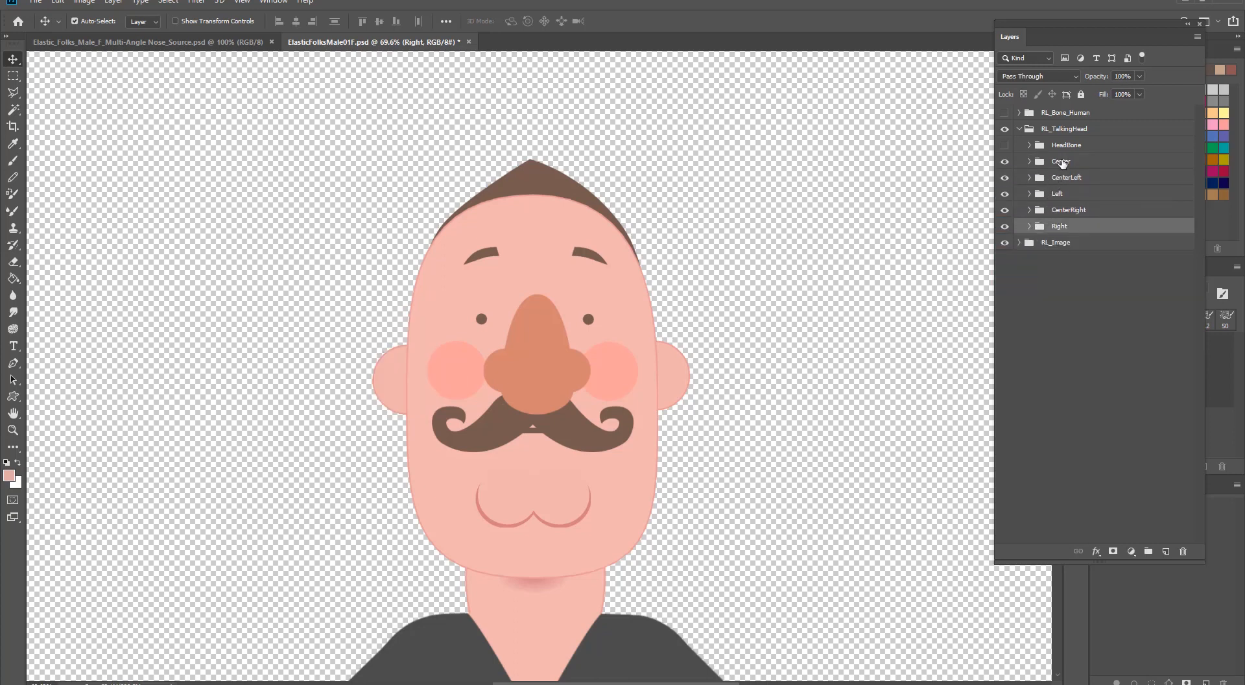
Step: Reorder the Center group below the Right group and show the Left group's nose layer together with the HeadBone markers
{"action": "left_click", "coordinate": [1060, 163]}
{"action": "left_click_drag", "start_coordinate": [1067, 165], "coordinate": [1082, 233]}
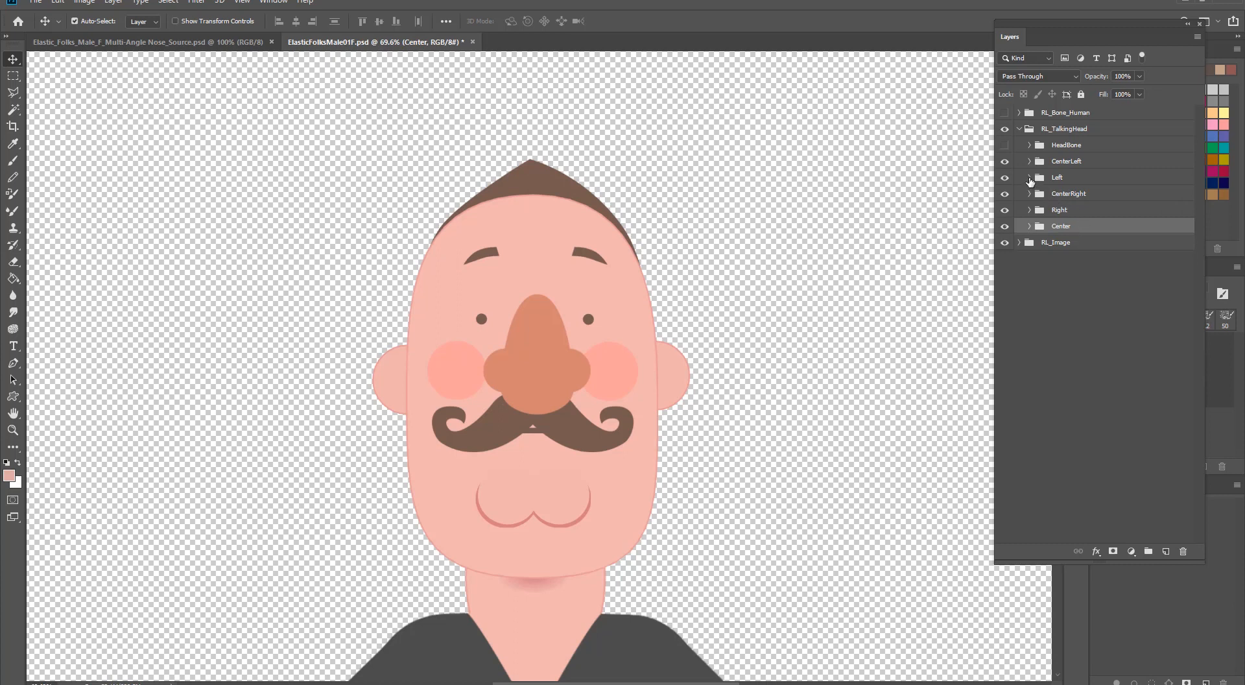
{"action": "left_click", "coordinate": [1029, 177]}
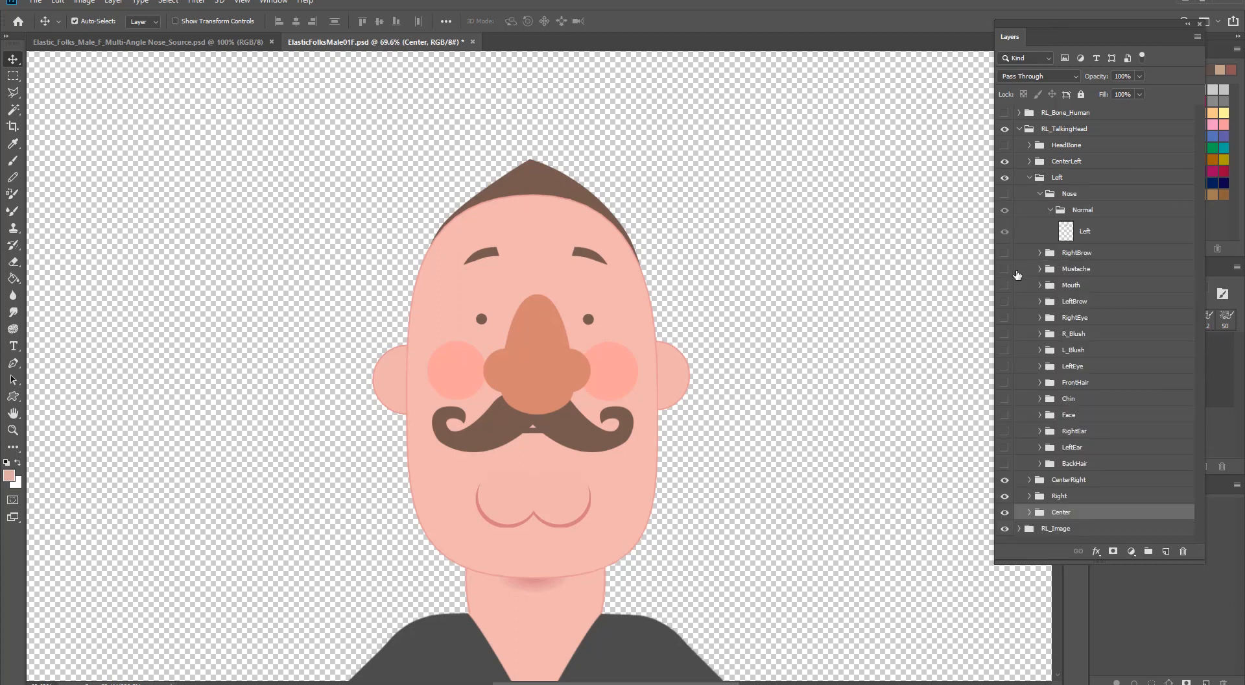
{"action": "left_click", "coordinate": [1005, 212]}
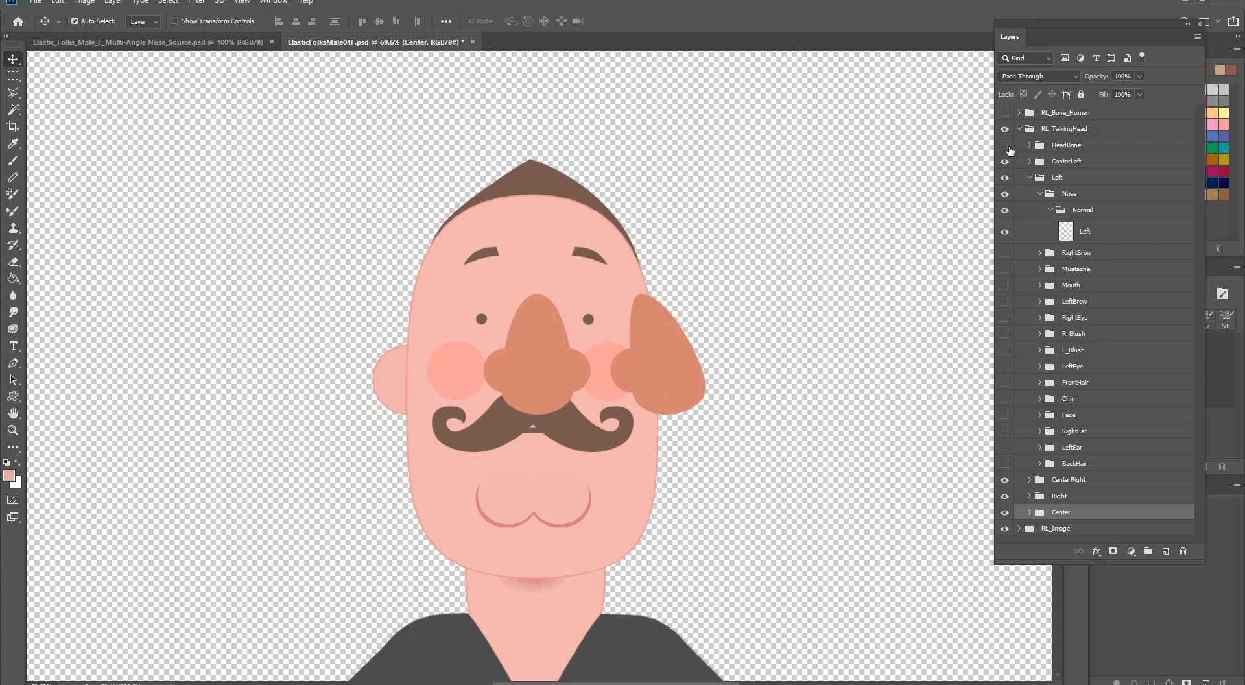
{"action": "left_click", "coordinate": [1005, 146]}
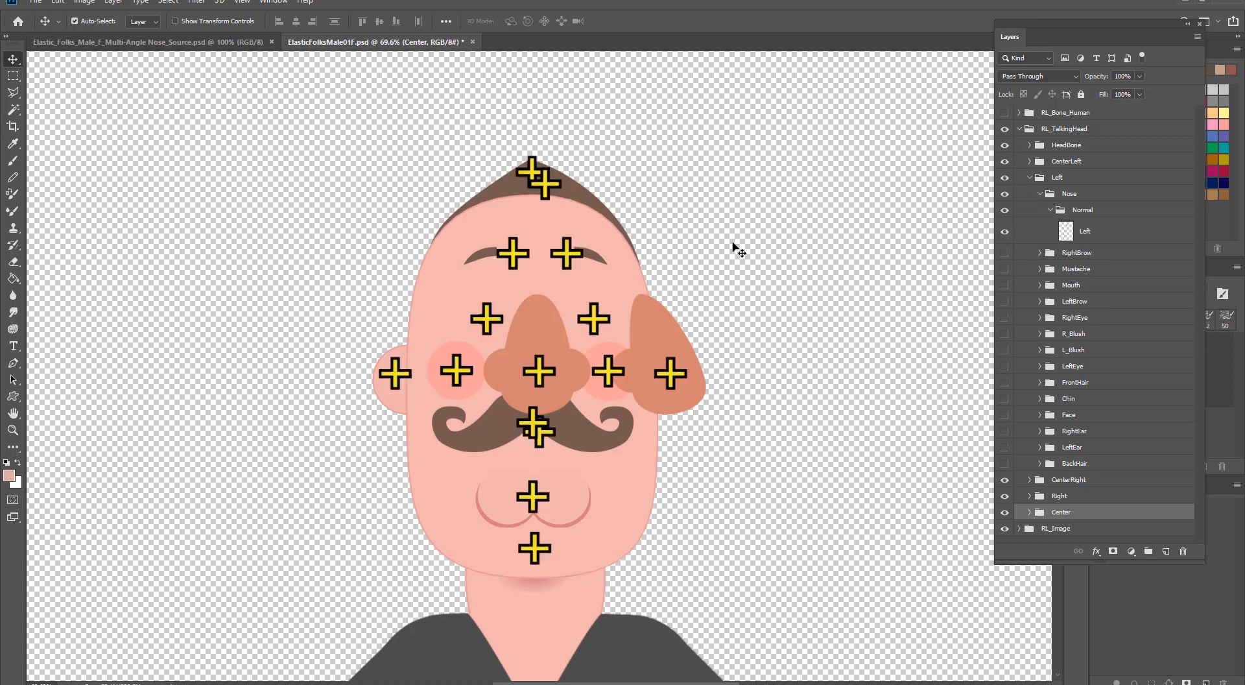
Step: Toggle the visibility of the Nose layer in HeadBone to check which marker is the nose pivot
{"action": "left_click", "coordinate": [540, 375]}
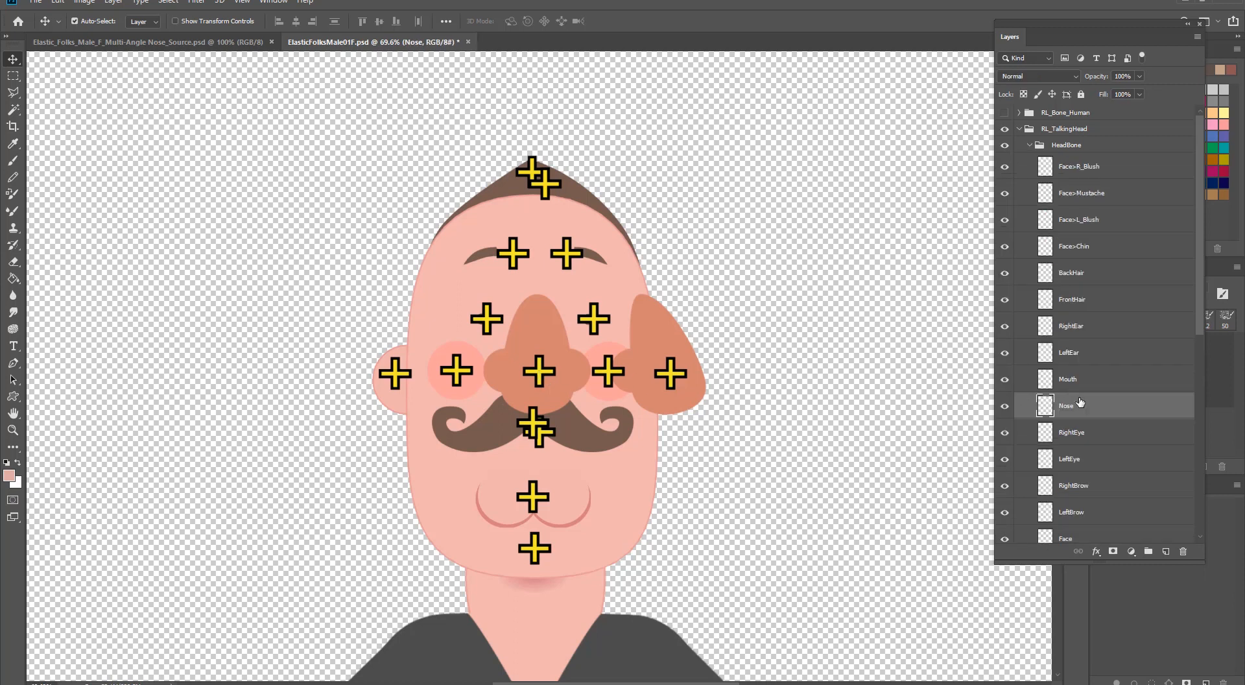
{"action": "left_click", "coordinate": [1007, 408]}
{"action": "left_click", "coordinate": [1006, 408]}
{"action": "left_click", "coordinate": [1006, 408]}
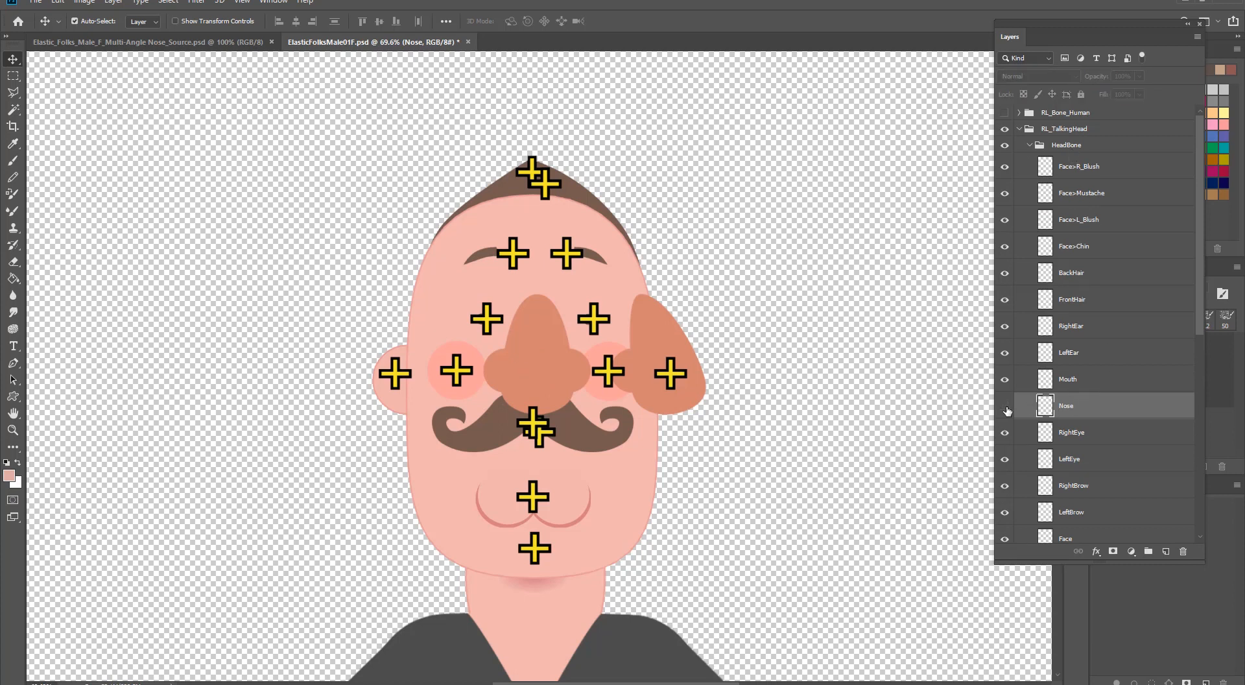
{"action": "left_click", "coordinate": [1007, 409]}
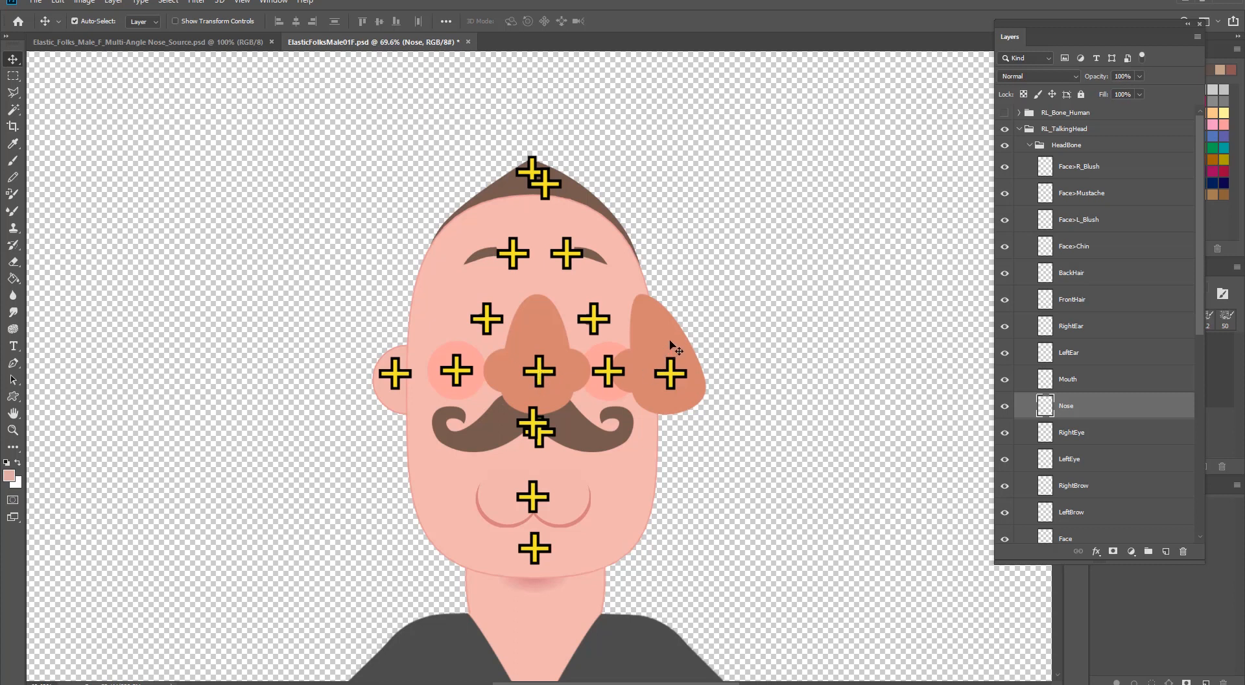
Step: Move the Left nose horizontally from the ear onto the HeadBone nose marker in the middle of the face
{"action": "left_click_drag", "start_coordinate": [674, 341], "coordinate": [563, 335]}
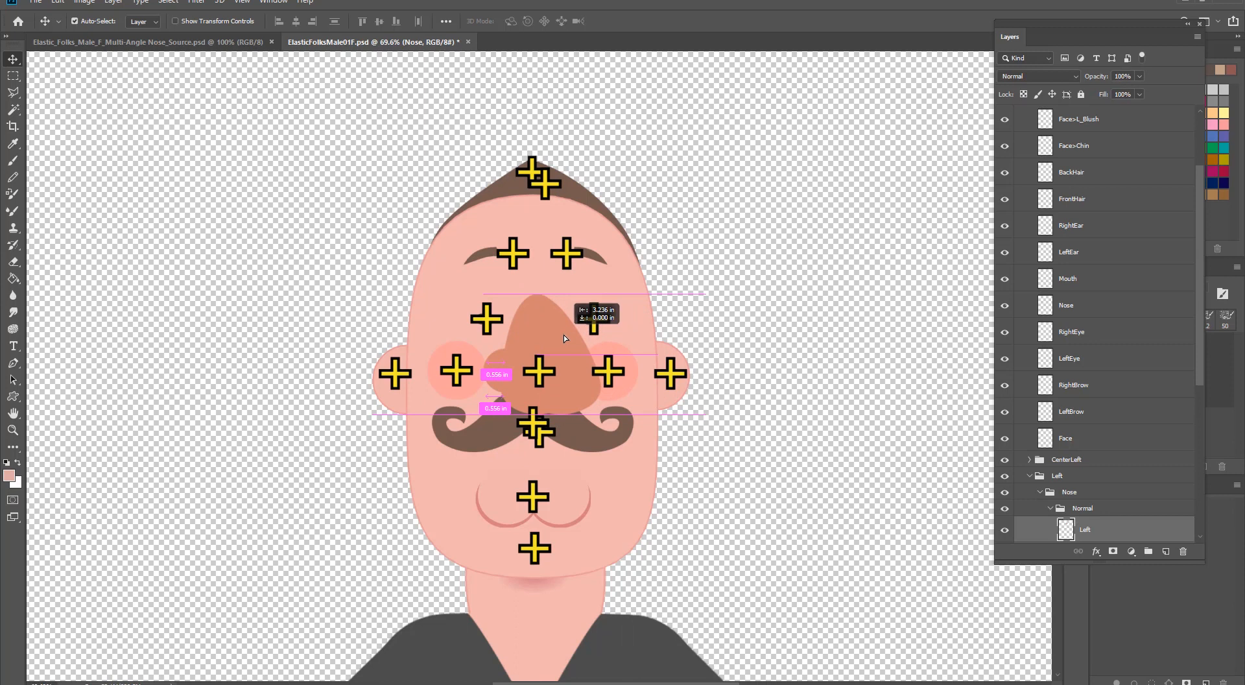
{"action": "left_click_drag", "start_coordinate": [562, 335], "coordinate": [563, 335]}
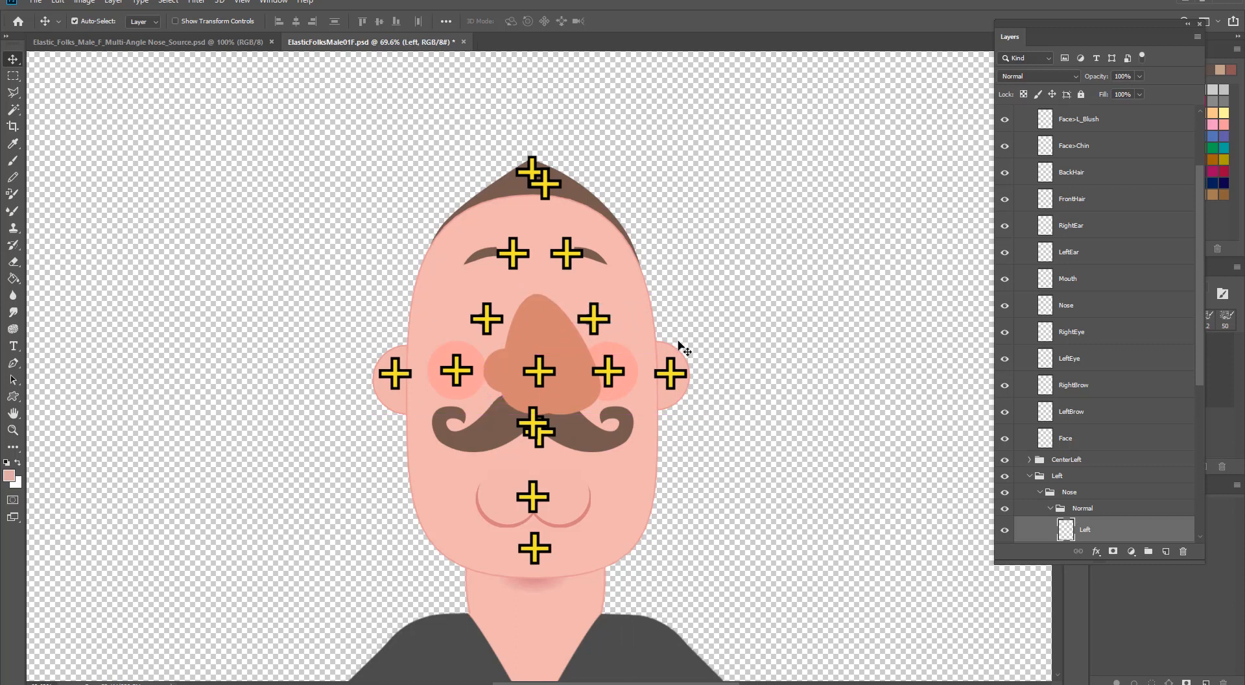
{"action": "scroll", "coordinate": [1098, 398], "scroll_direction": "up", "scroll_amount": 3}
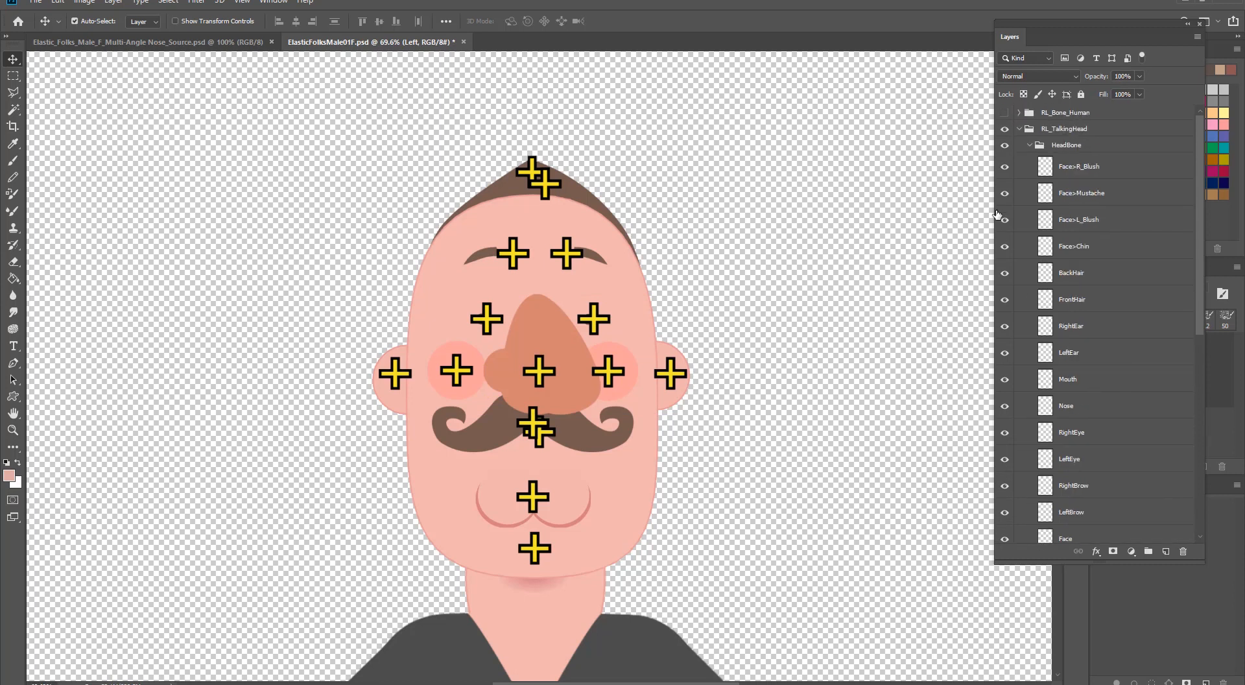
{"action": "left_click", "coordinate": [1027, 149]}
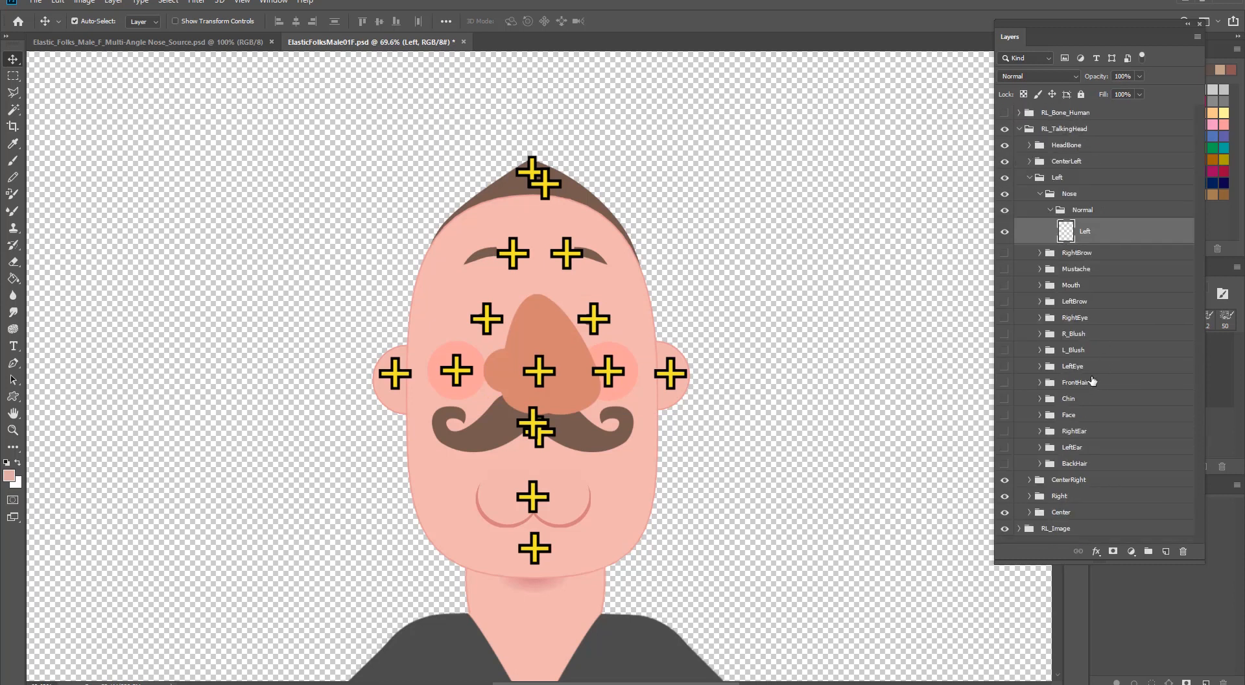
Step: Hide the Center nose layer in the Center group's Nose > Normal folder
{"action": "left_click", "coordinate": [1028, 514]}
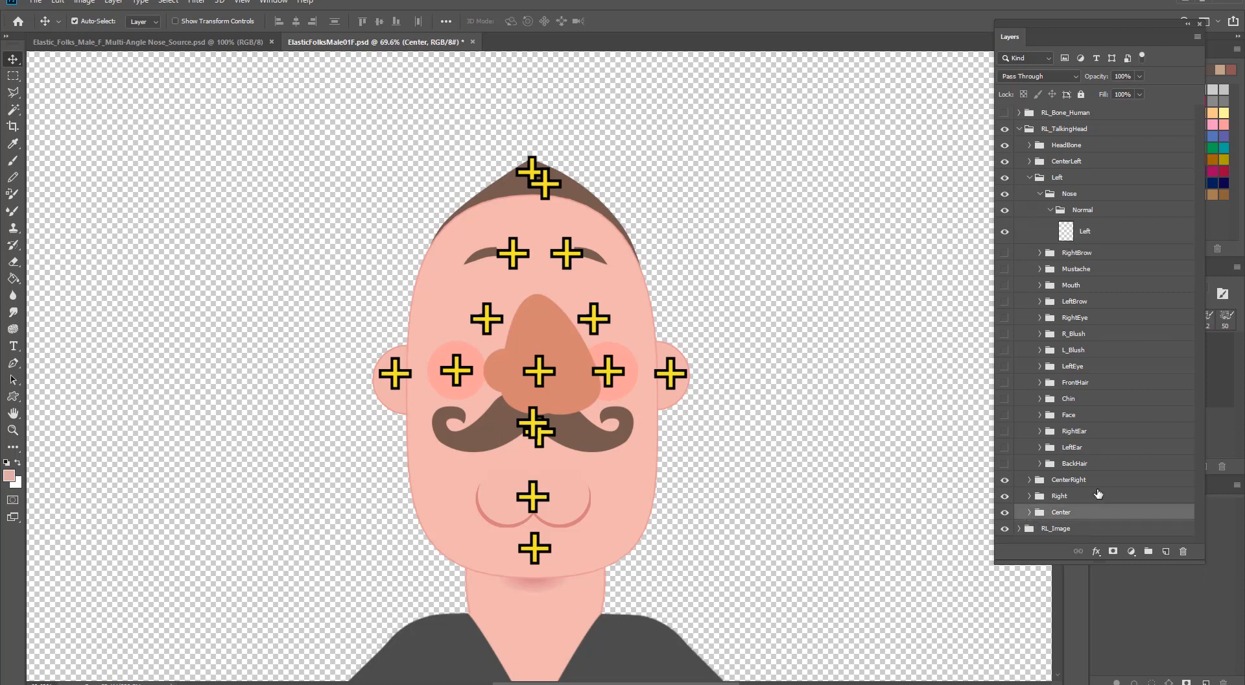
{"action": "left_click", "coordinate": [1029, 512]}
{"action": "scroll", "coordinate": [1038, 493], "scroll_direction": "down", "scroll_amount": 2}
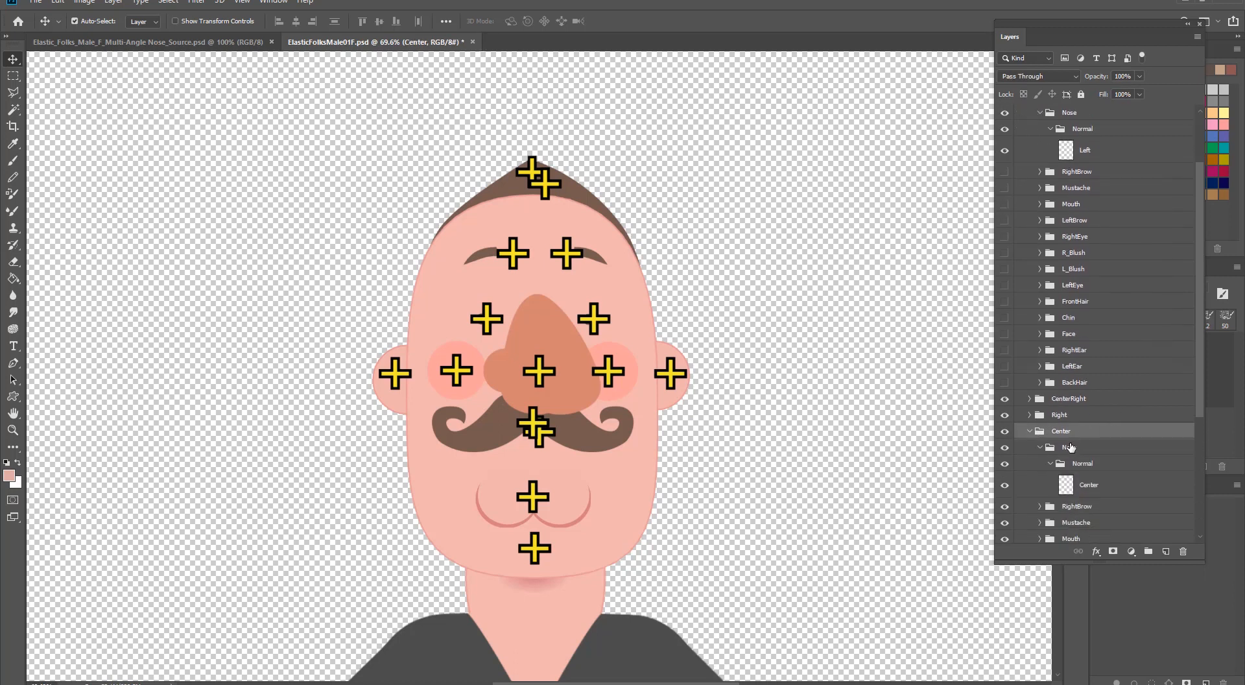
{"action": "left_click", "coordinate": [1004, 485]}
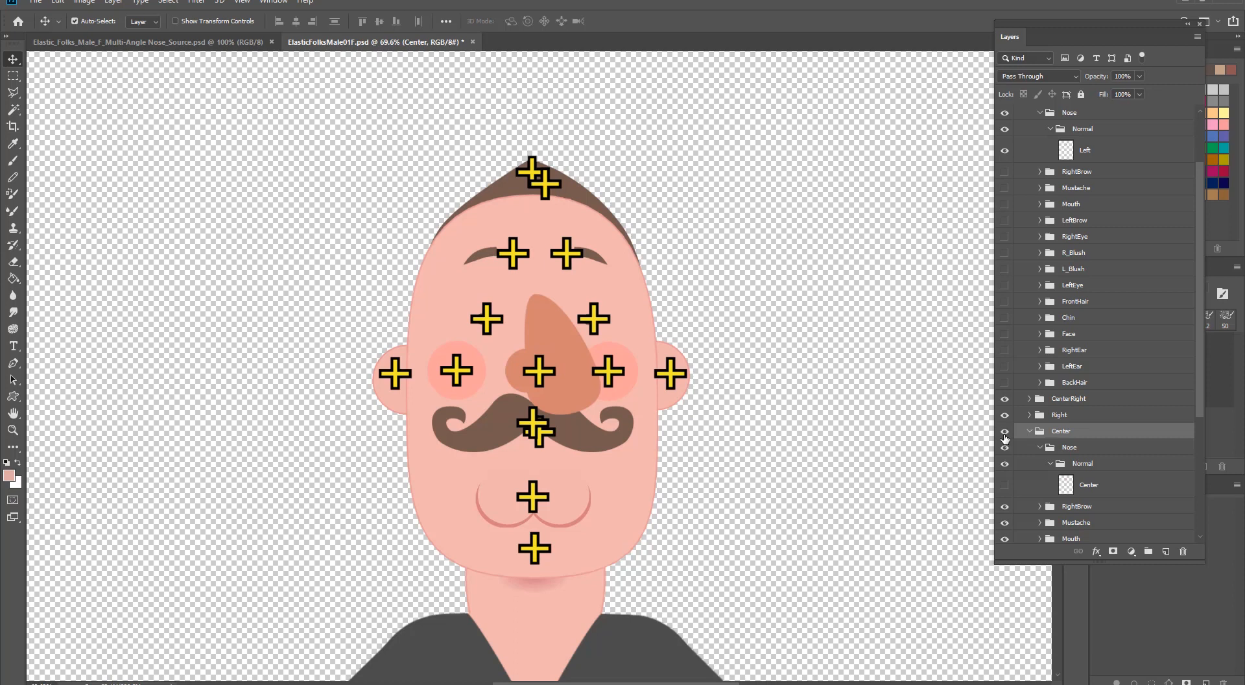
{"action": "left_click", "coordinate": [1029, 432]}
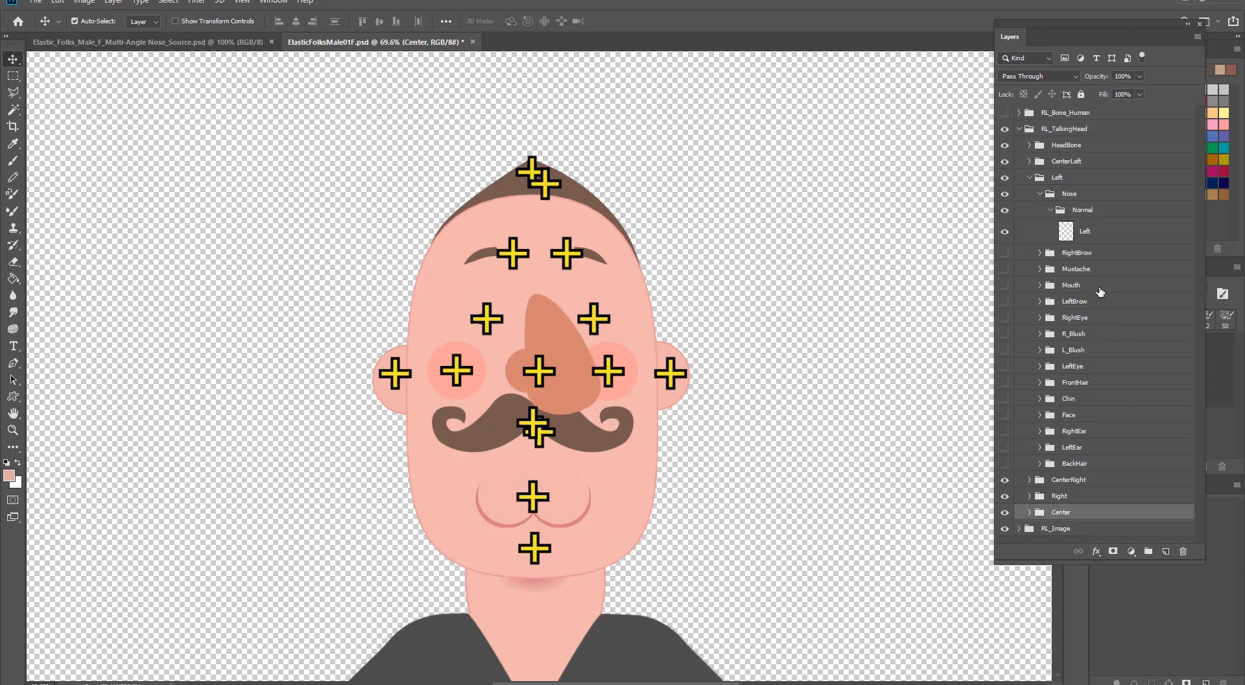
Step: Show the Right group's nose layer and move it horizontally onto the HeadBone nose marker, mirroring the Left nose
{"action": "left_click", "coordinate": [1031, 177]}
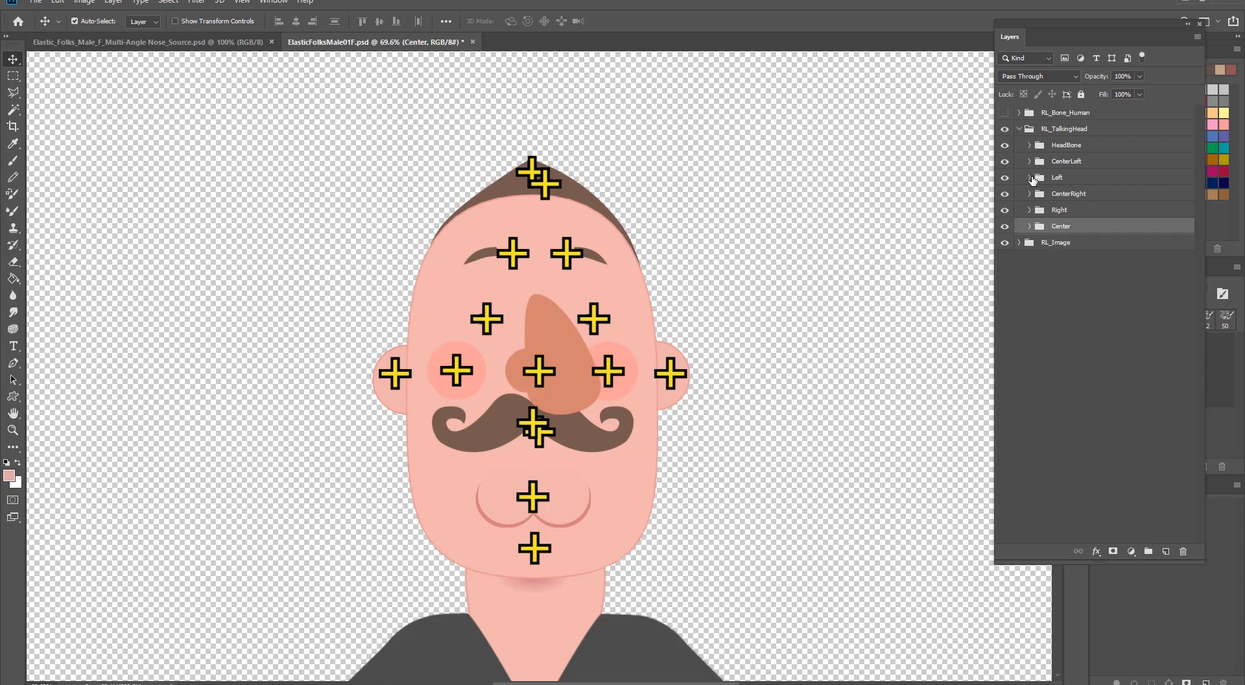
{"action": "left_click", "coordinate": [1031, 211]}
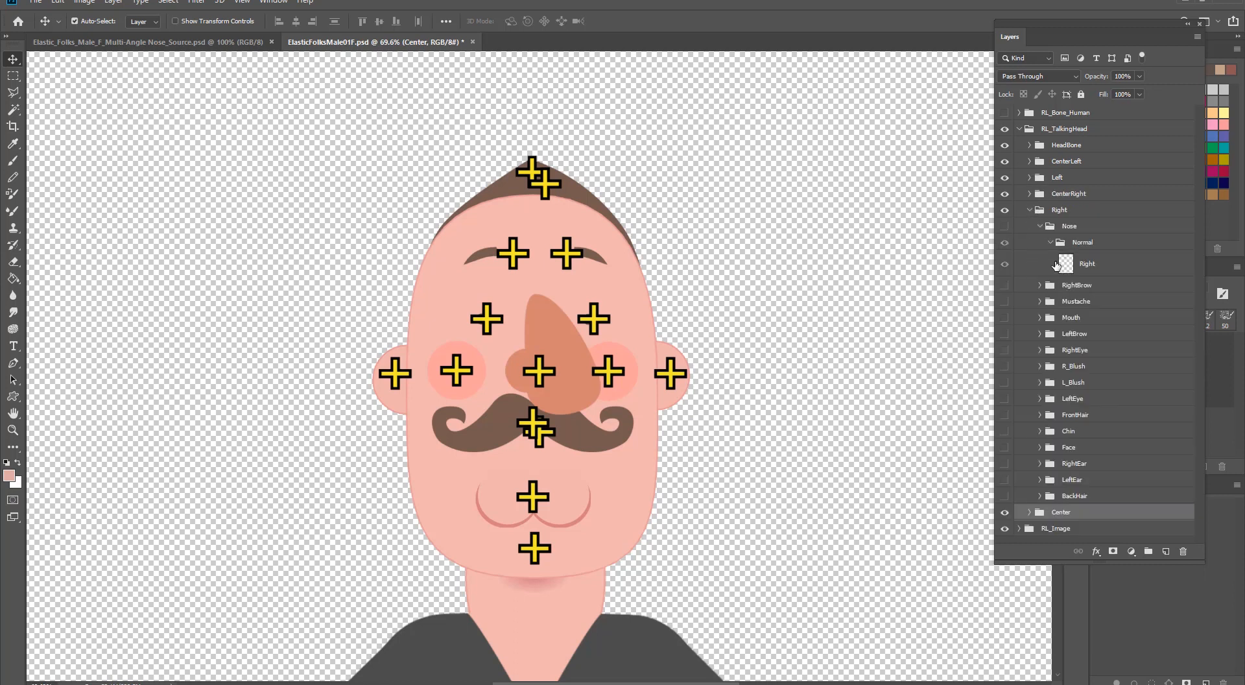
{"action": "left_click", "coordinate": [1005, 265]}
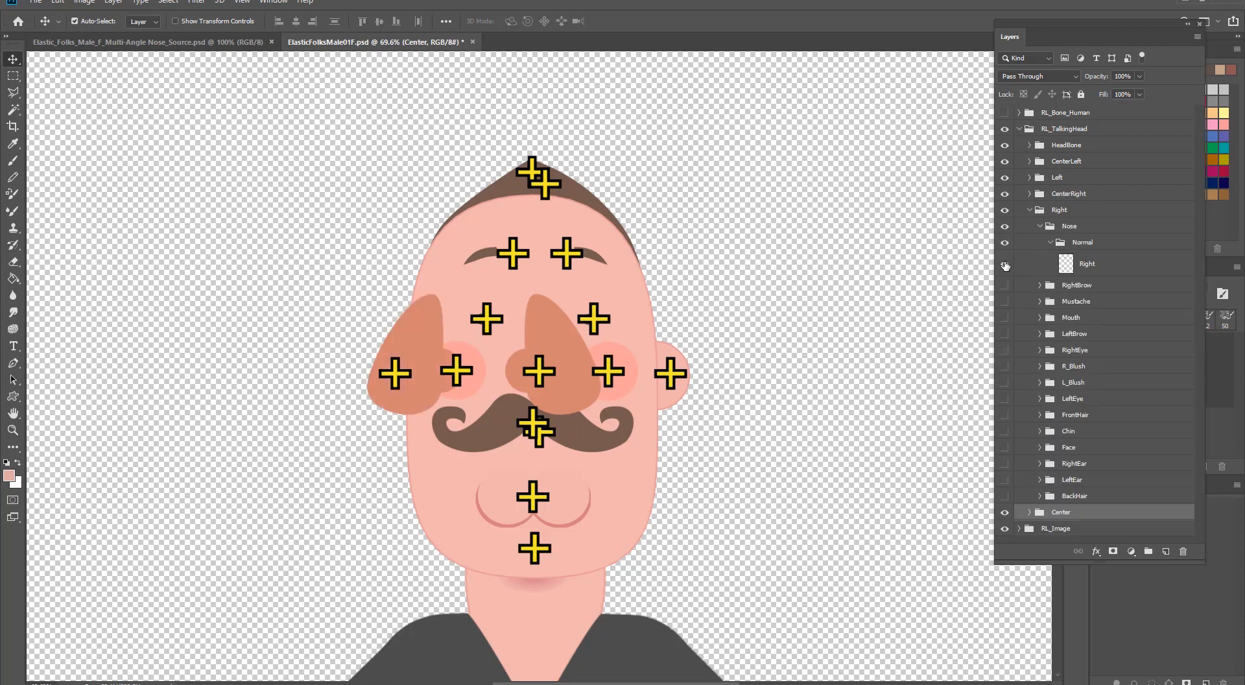
{"action": "left_click_drag", "start_coordinate": [422, 352], "coordinate": [512, 346]}
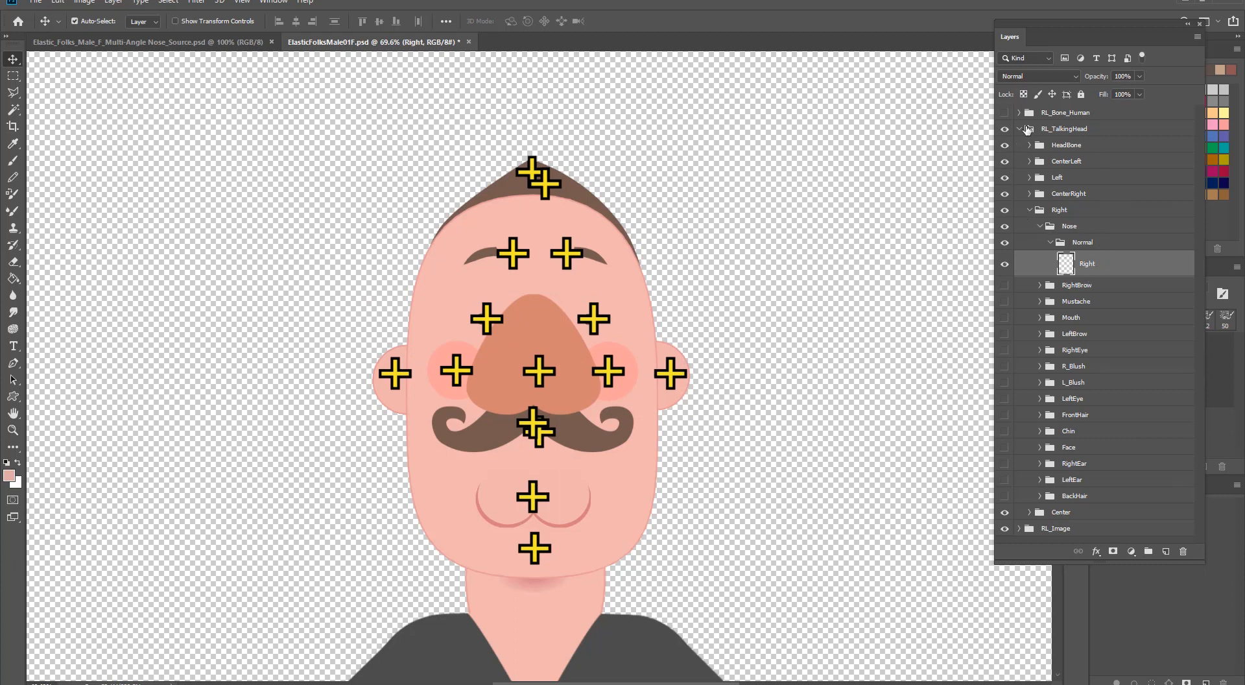
Step: Hide the HeadBone markers and show the Center nose layer in the Center group again
{"action": "left_click", "coordinate": [1005, 145]}
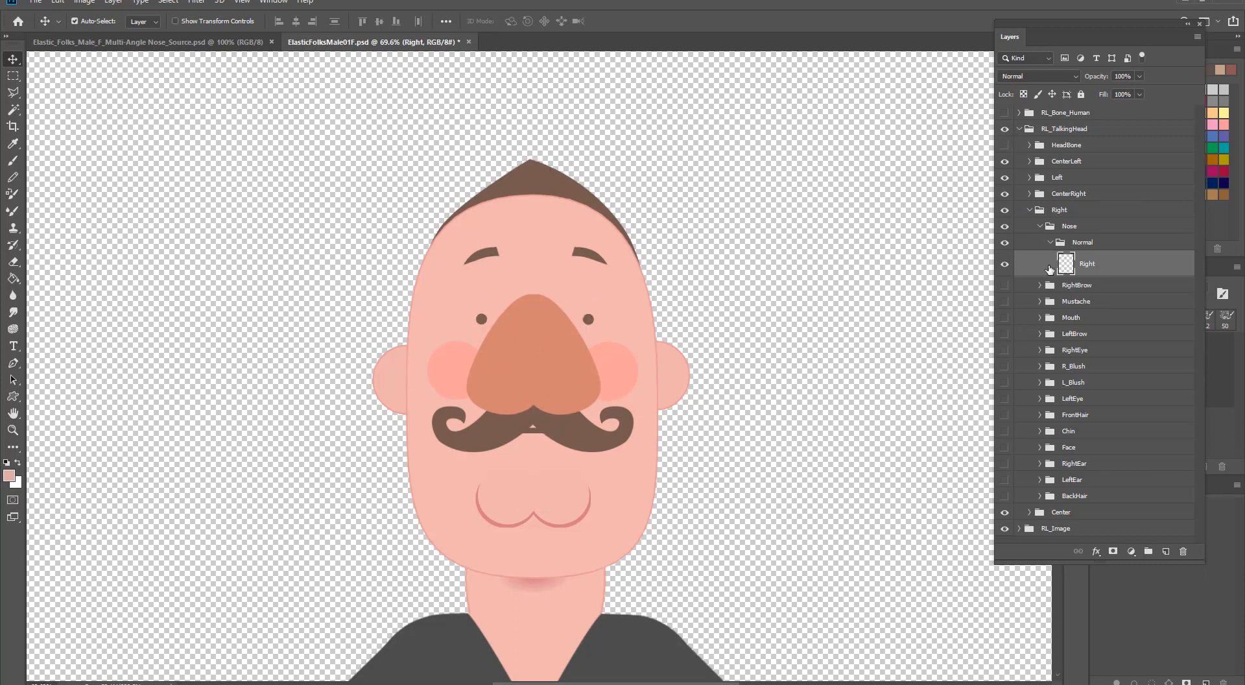
{"action": "left_click", "coordinate": [1039, 226]}
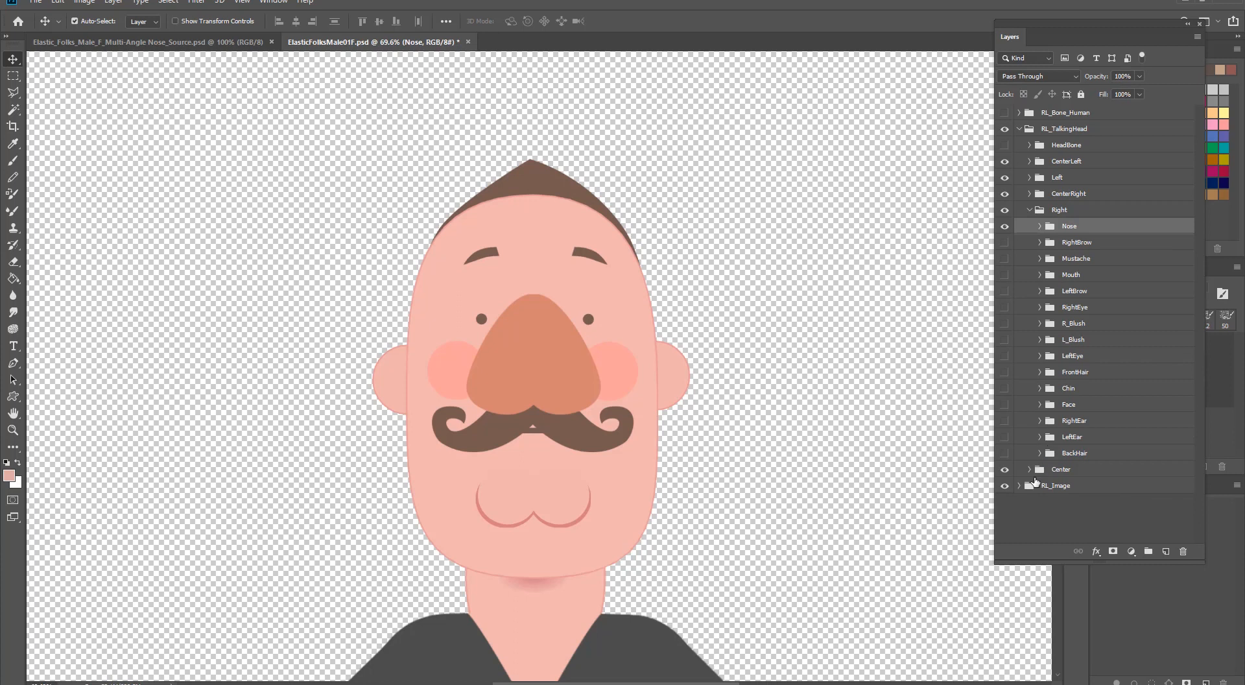
{"action": "left_click", "coordinate": [1029, 469]}
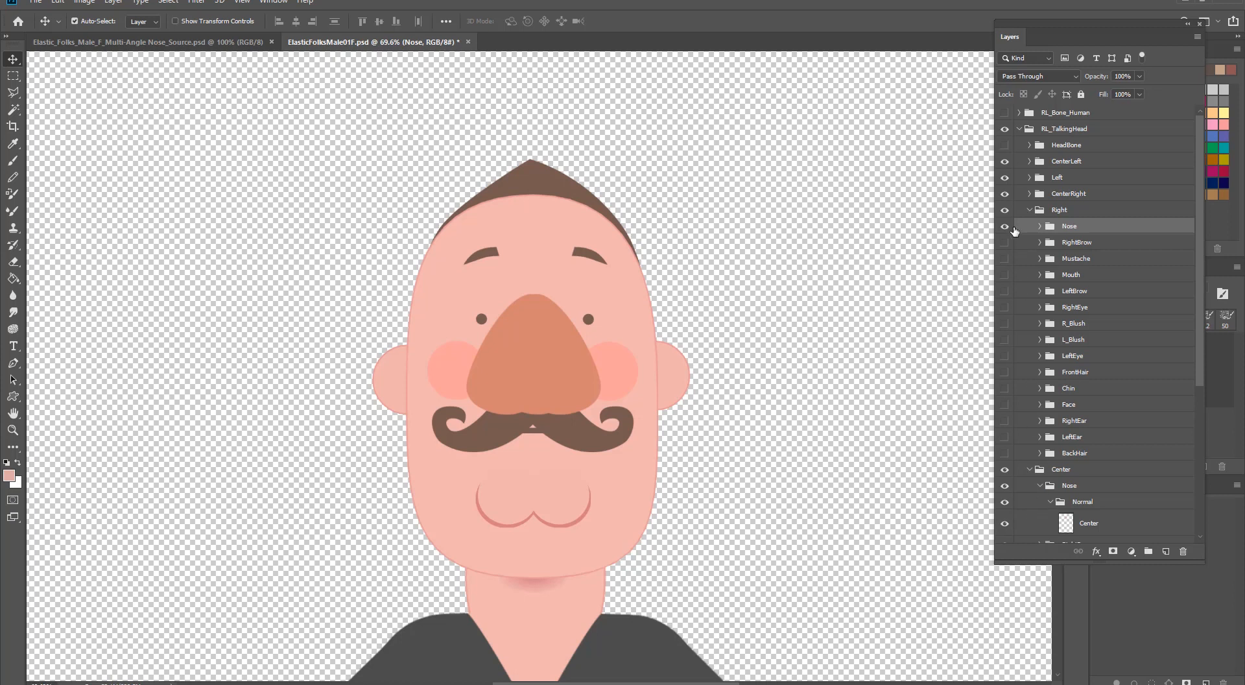
Step: Move the Center group back above CenterLeft, directly below HeadBone in RL_TalkingHead
{"action": "left_click", "coordinate": [1029, 210]}
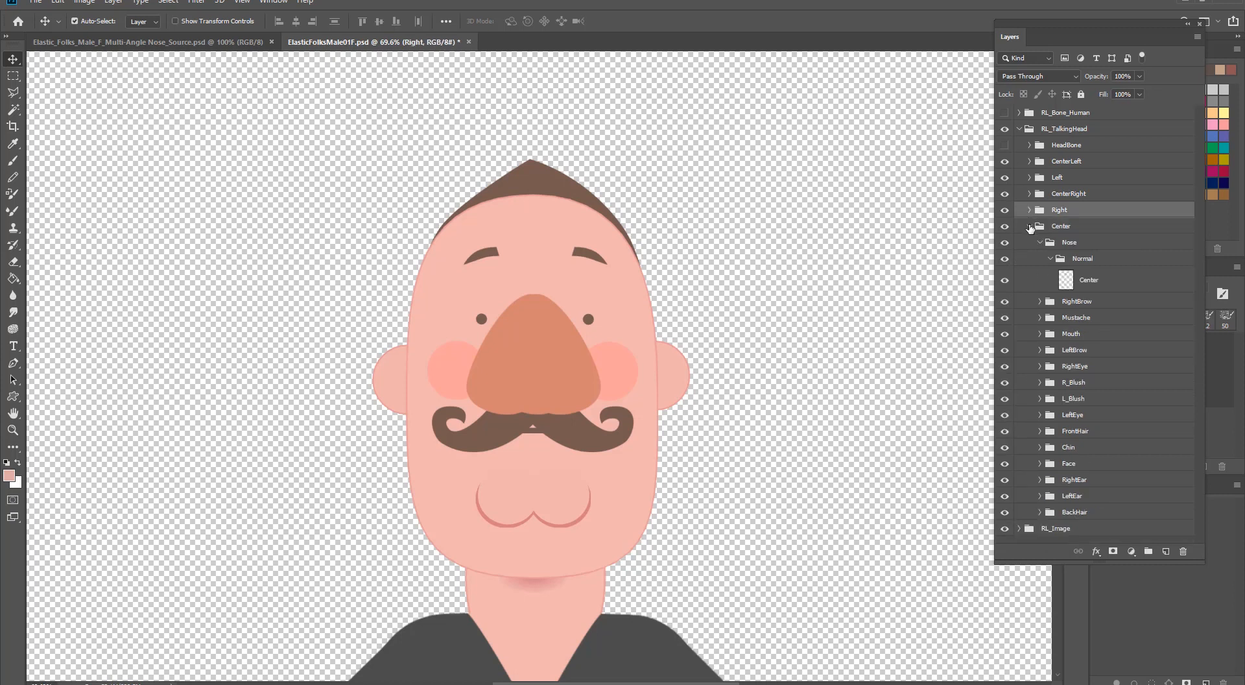
{"action": "left_click", "coordinate": [1031, 226]}
{"action": "left_click", "coordinate": [1072, 229]}
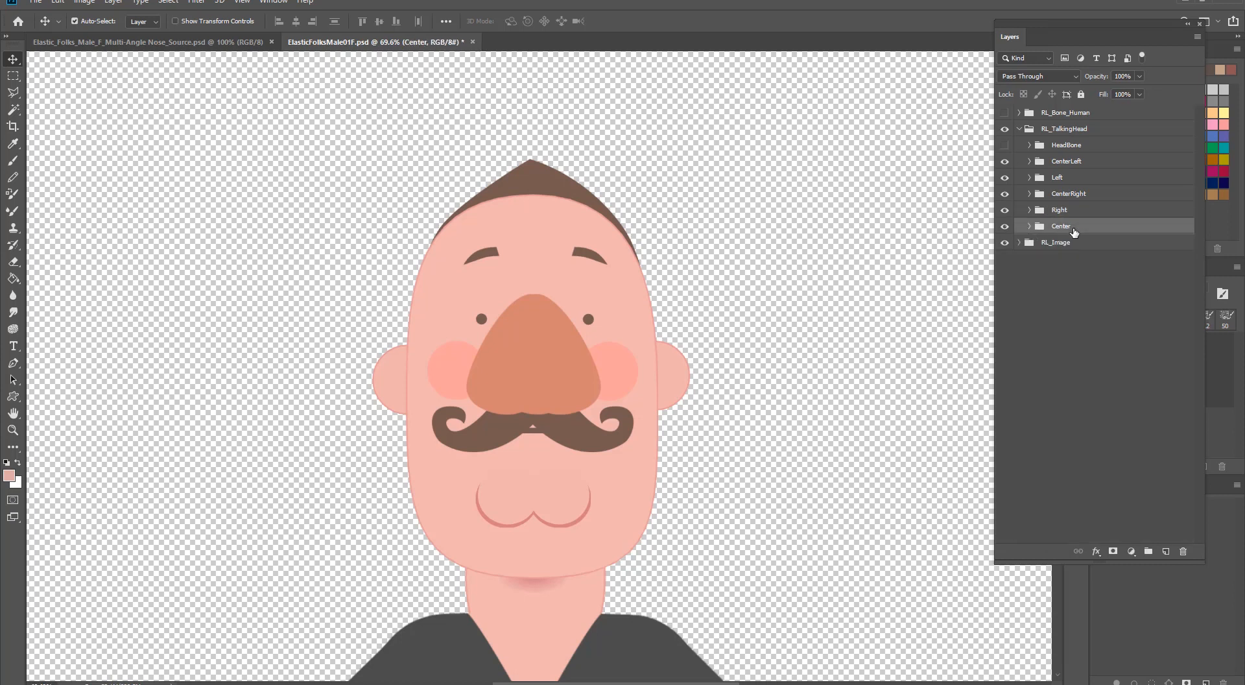
{"action": "left_click_drag", "start_coordinate": [1071, 231], "coordinate": [1082, 156]}
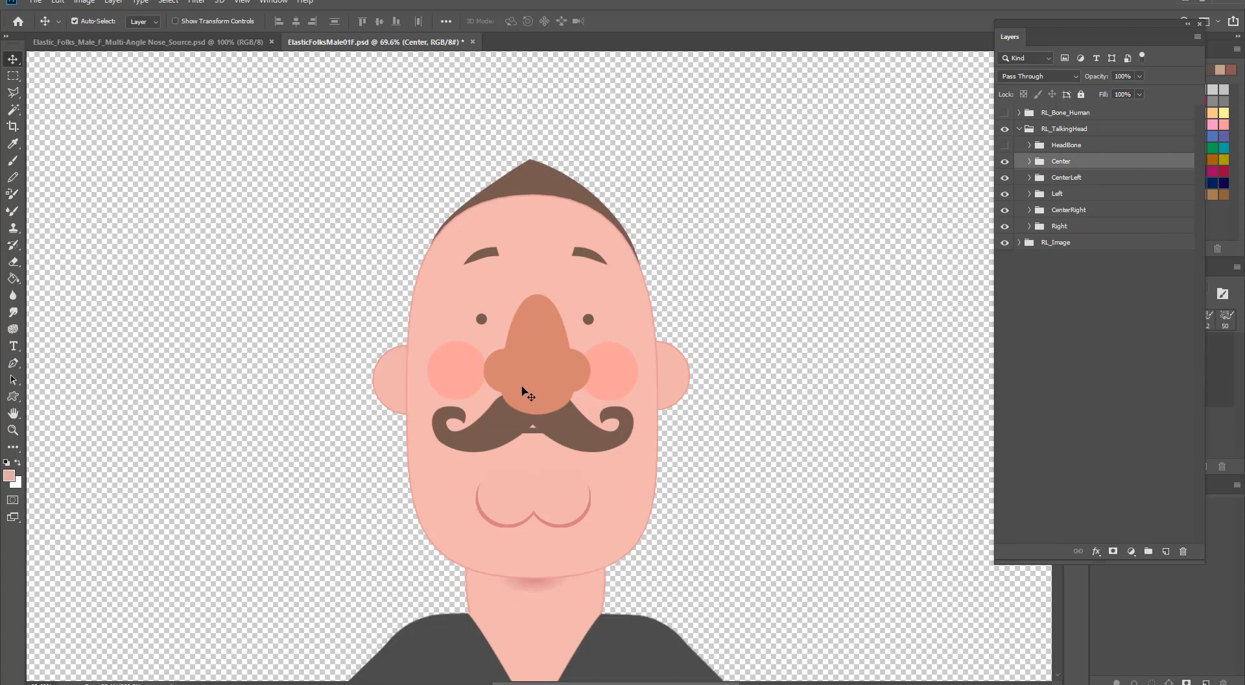
Step: Save ElasticFolksMale01F.psd with the new nose layers and switch back to Cartoon Animator
{"action": "left_click", "coordinate": [43, 3]}
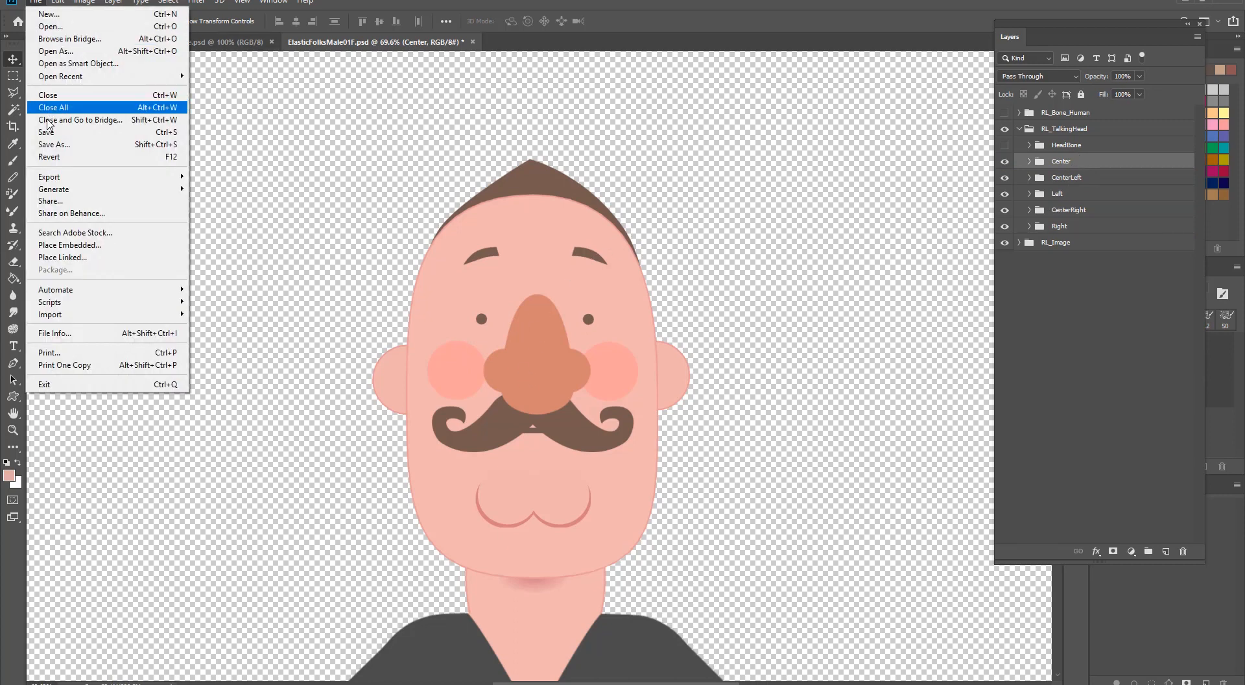
{"action": "left_click", "coordinate": [53, 133]}
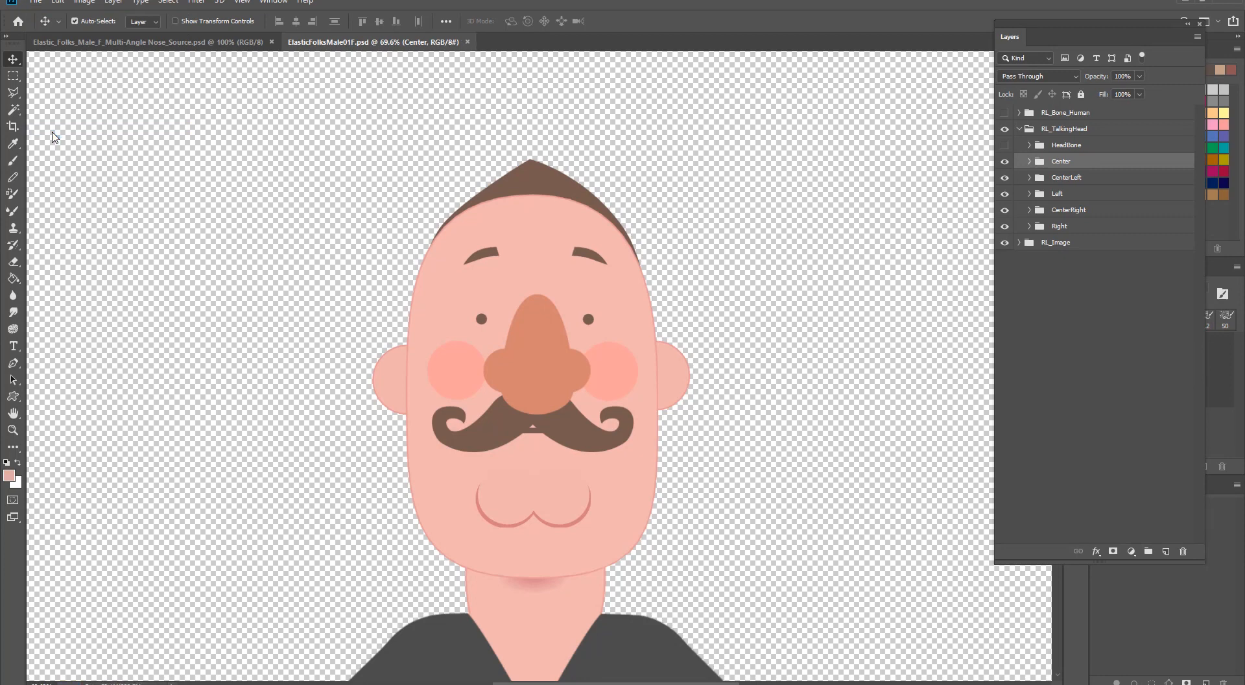
{"action": "key", "text": "alt+Tab"}
{"action": "key", "text": "alt+Tab"}
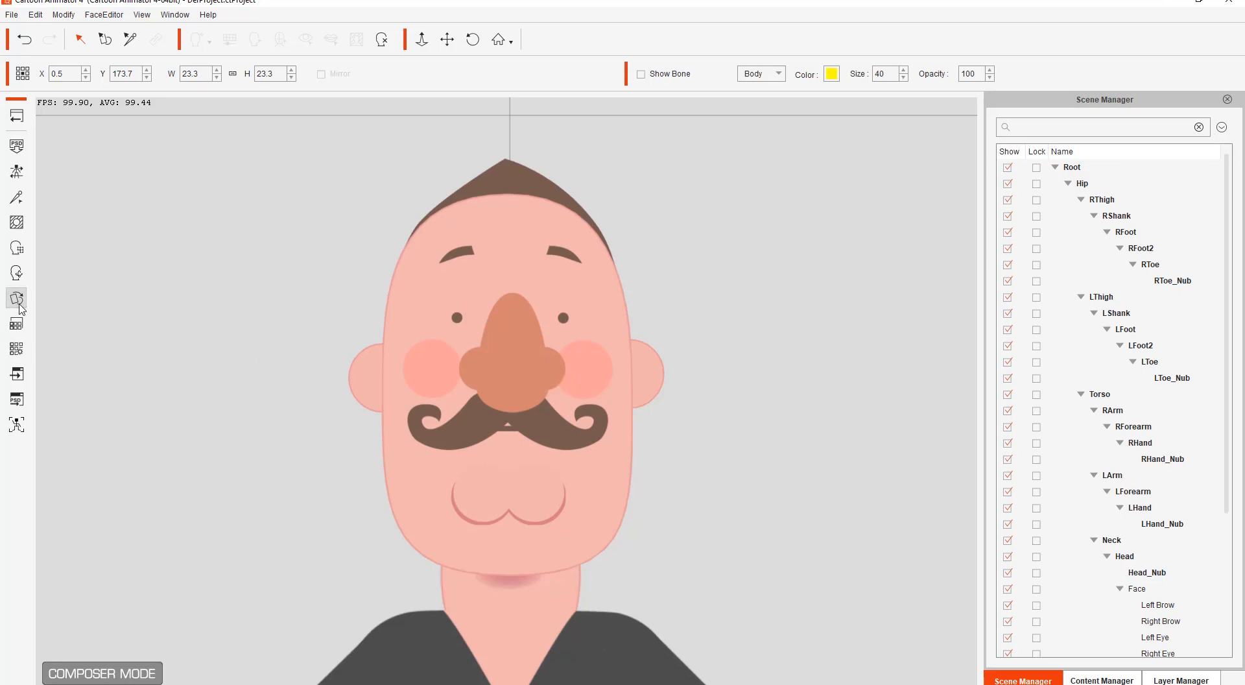
Step: Check the character's Nose sprite at the Right, Center and Left head angles in the Sprite Editor
{"action": "left_click", "coordinate": [531, 380]}
{"action": "left_click", "coordinate": [16, 297]}
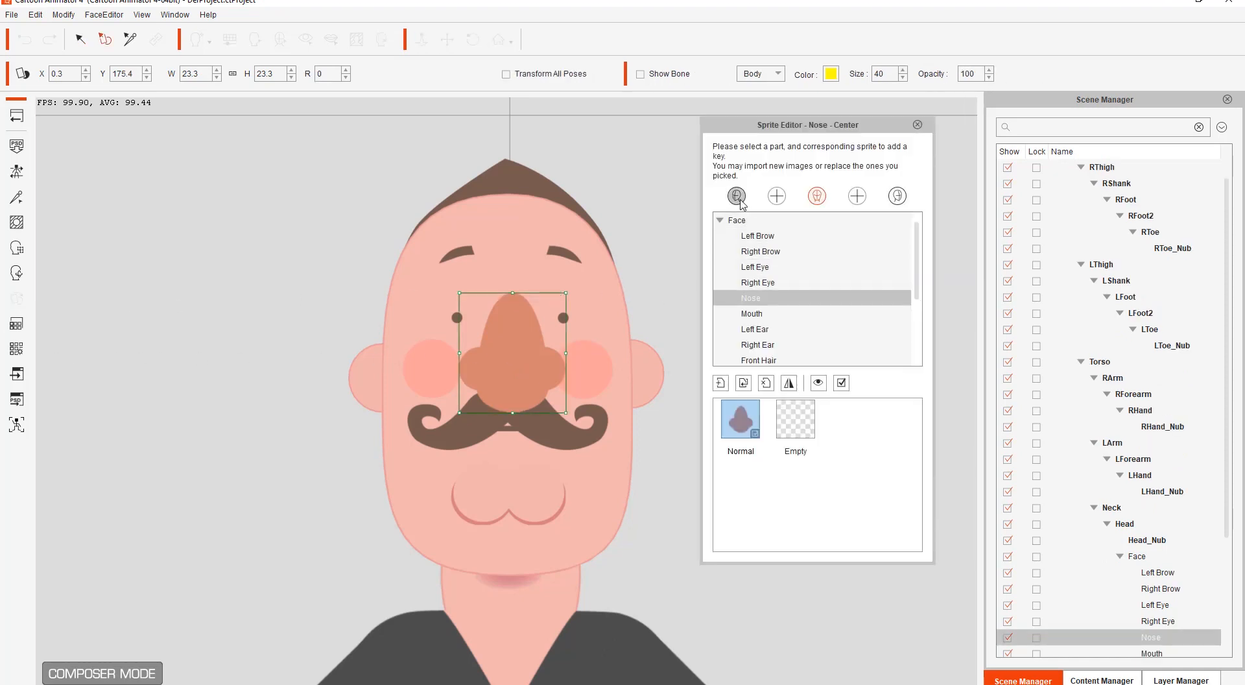
{"action": "left_click", "coordinate": [738, 196]}
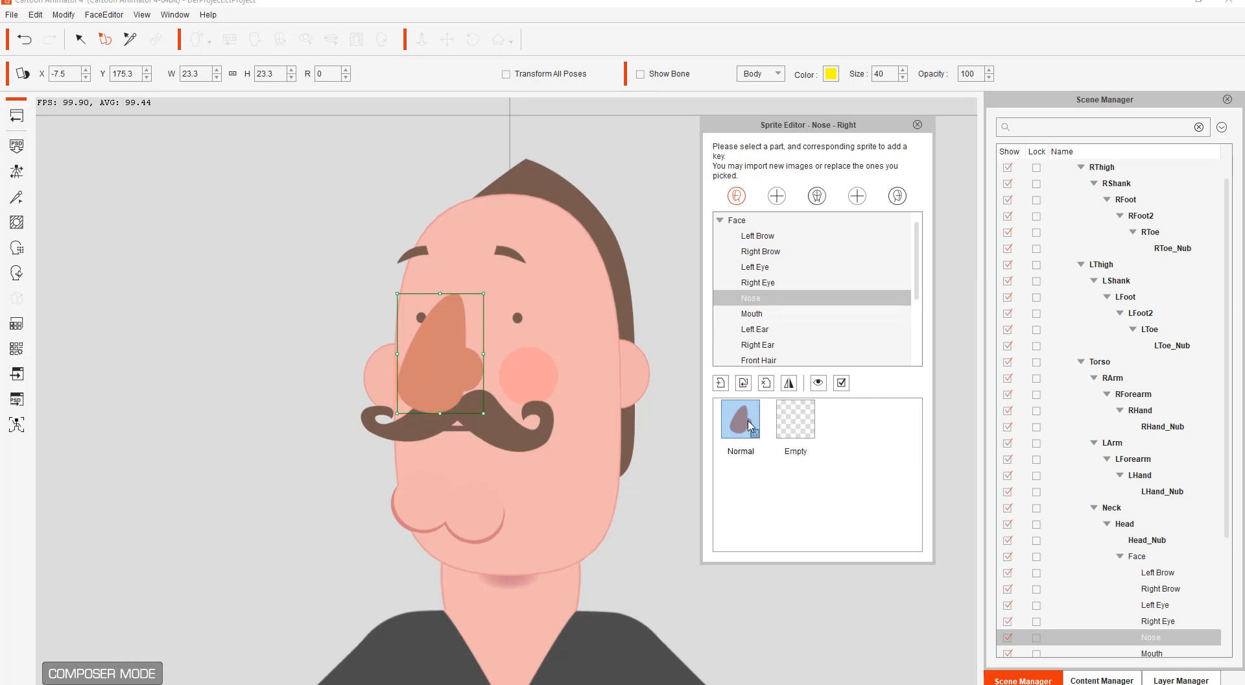
{"action": "left_click", "coordinate": [818, 196]}
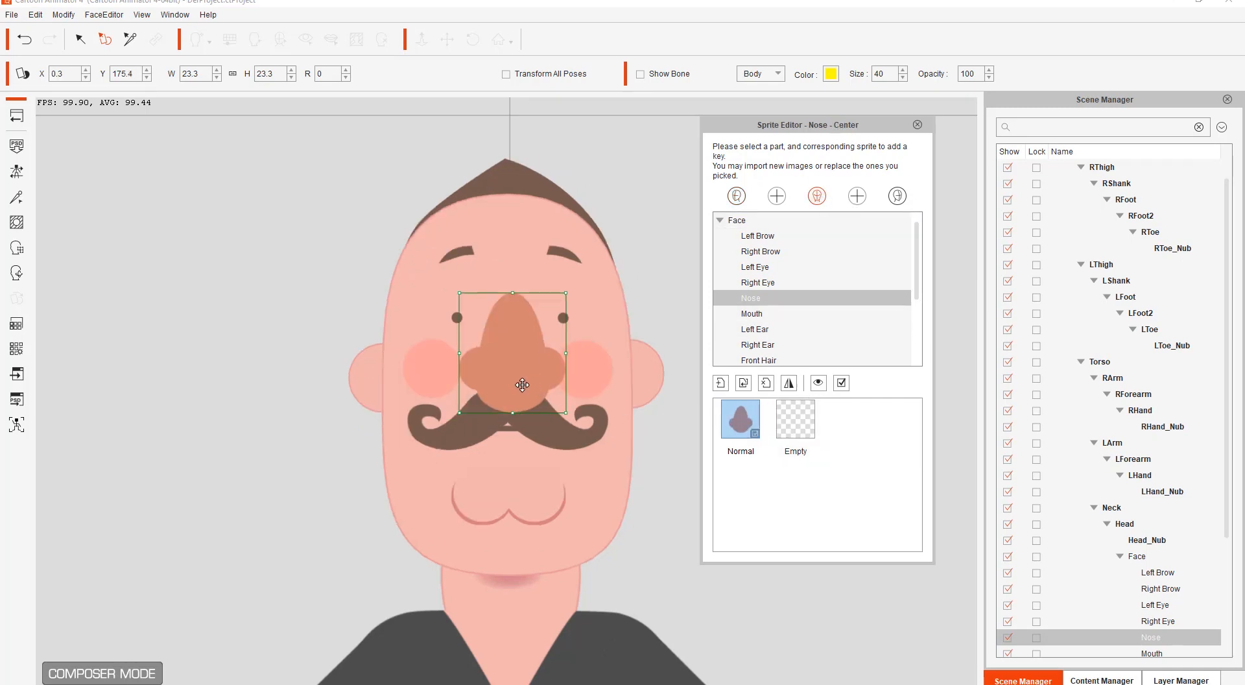
{"action": "left_click", "coordinate": [897, 196]}
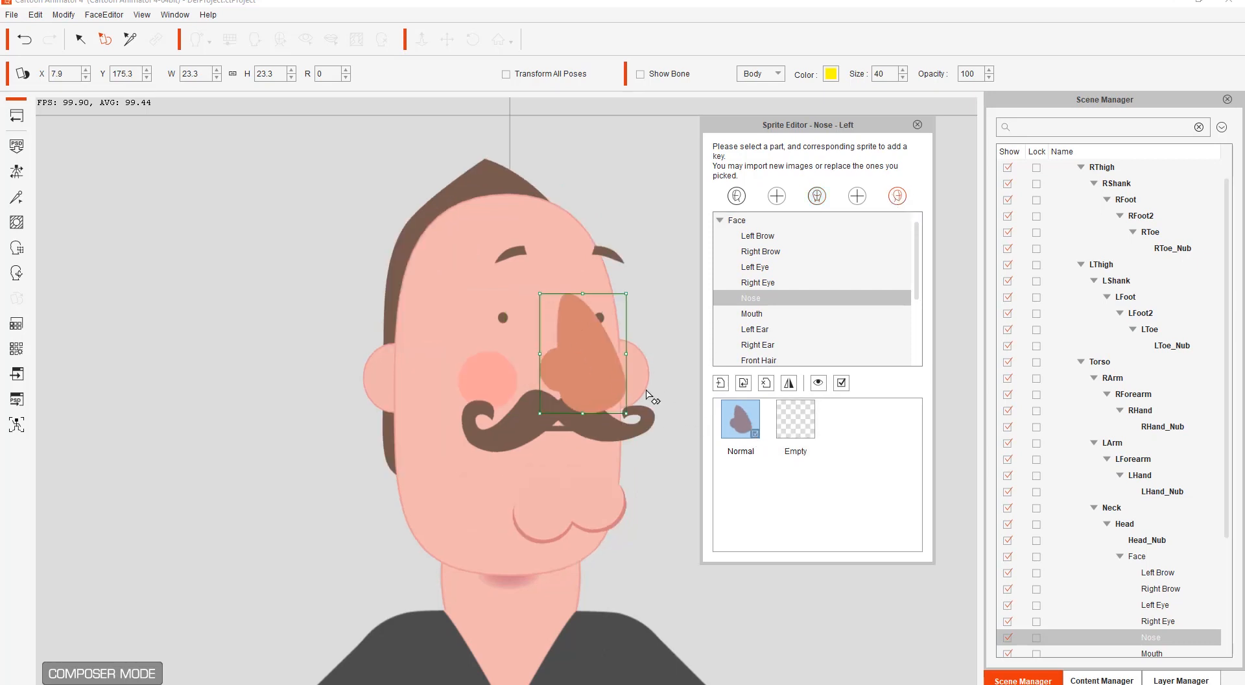
{"action": "left_click", "coordinate": [917, 125]}
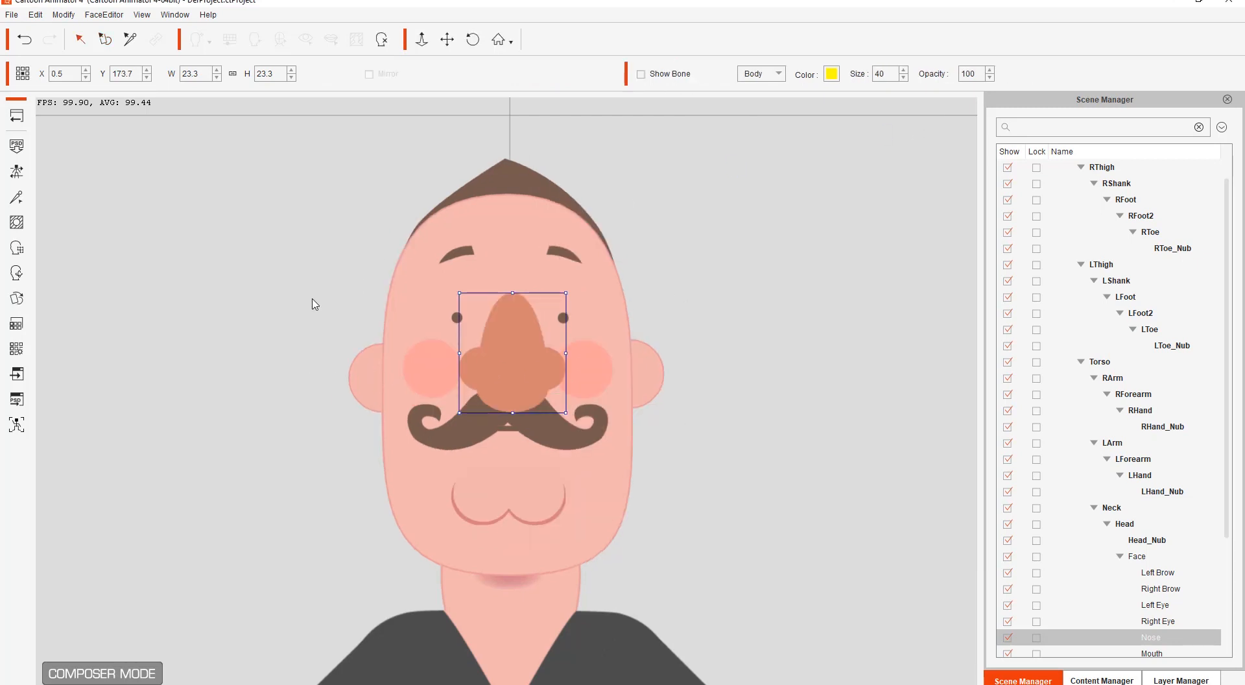
Step: Preview the head turn with the new noses in the 360 Head Creator
{"action": "left_click", "coordinate": [18, 274]}
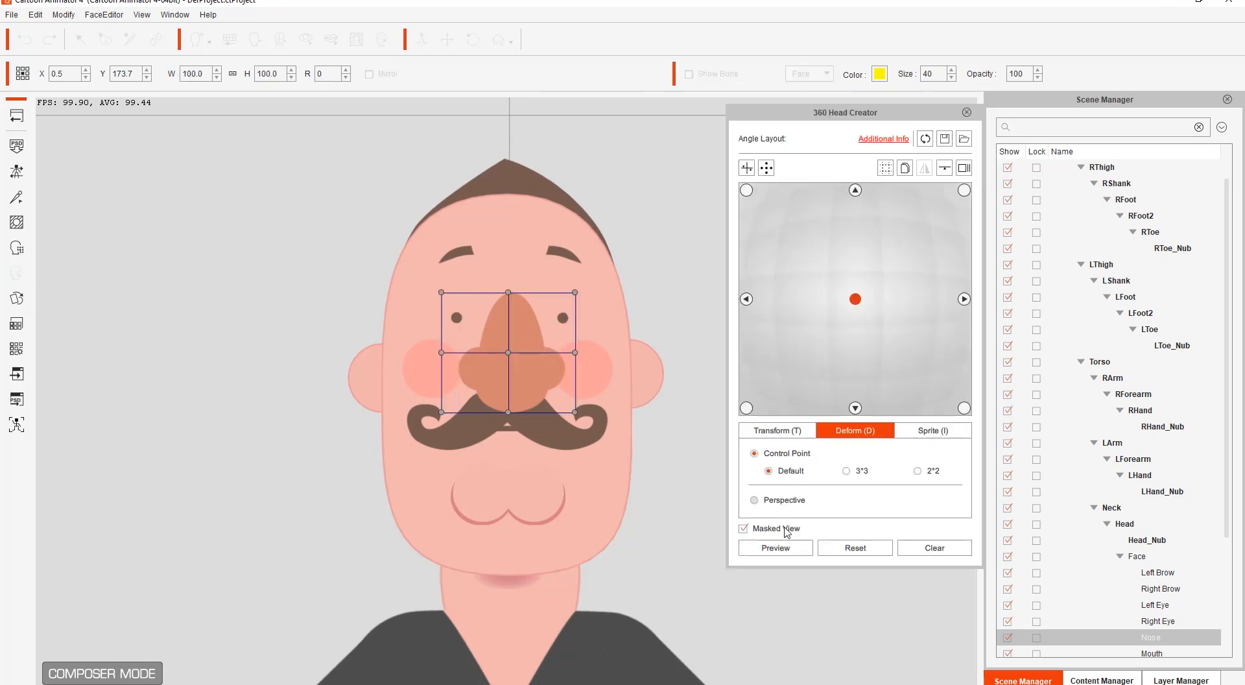
{"action": "left_click", "coordinate": [796, 548]}
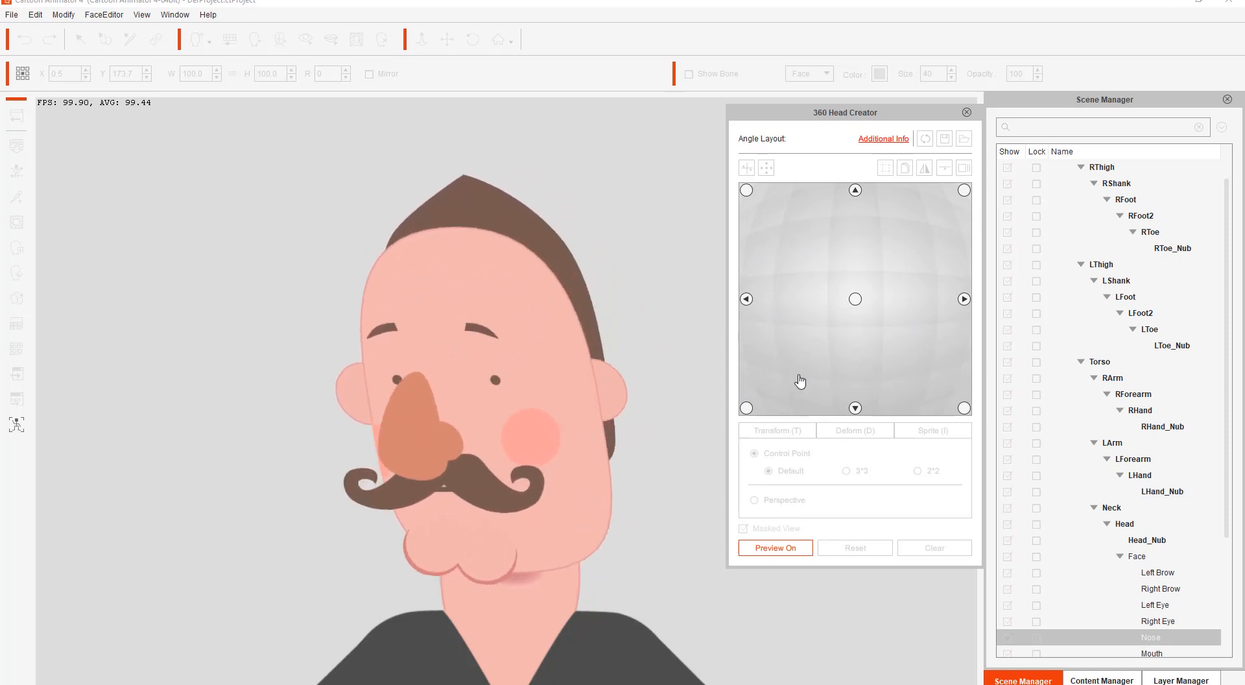
{"action": "left_click", "coordinate": [792, 549]}
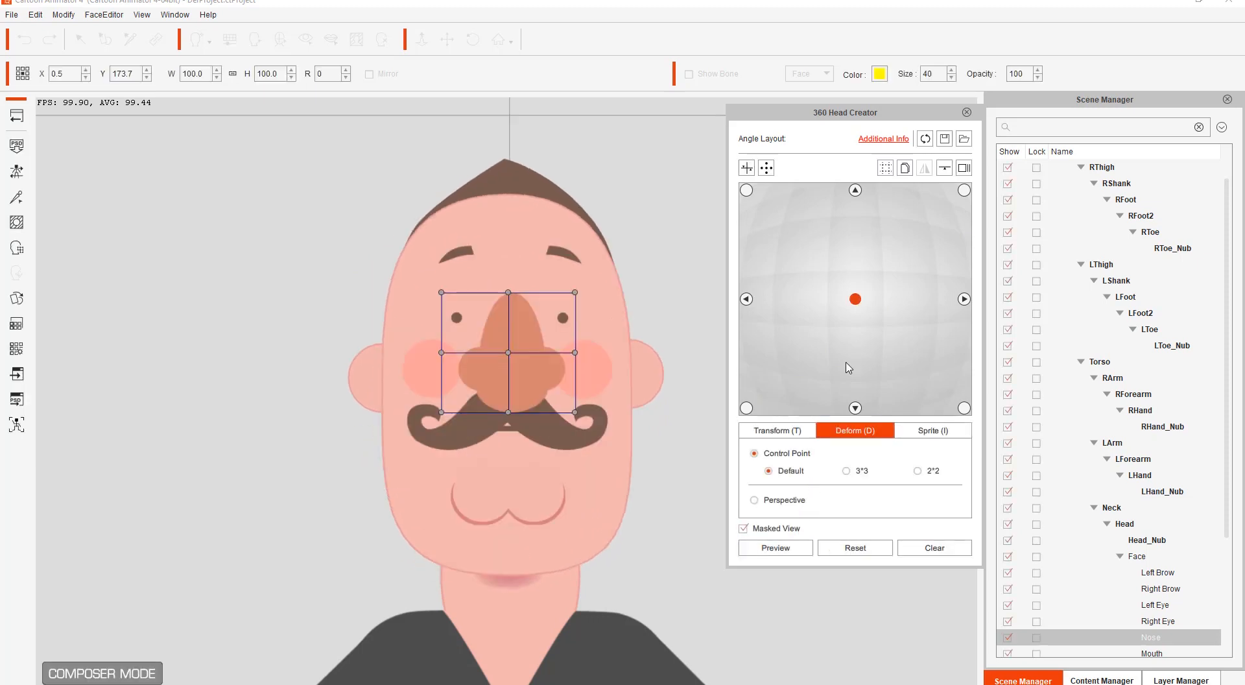
Step: For the head angle turned straight left, deform the nose by pulling its outer middle and lower outer control points outward
{"action": "left_click", "coordinate": [747, 299]}
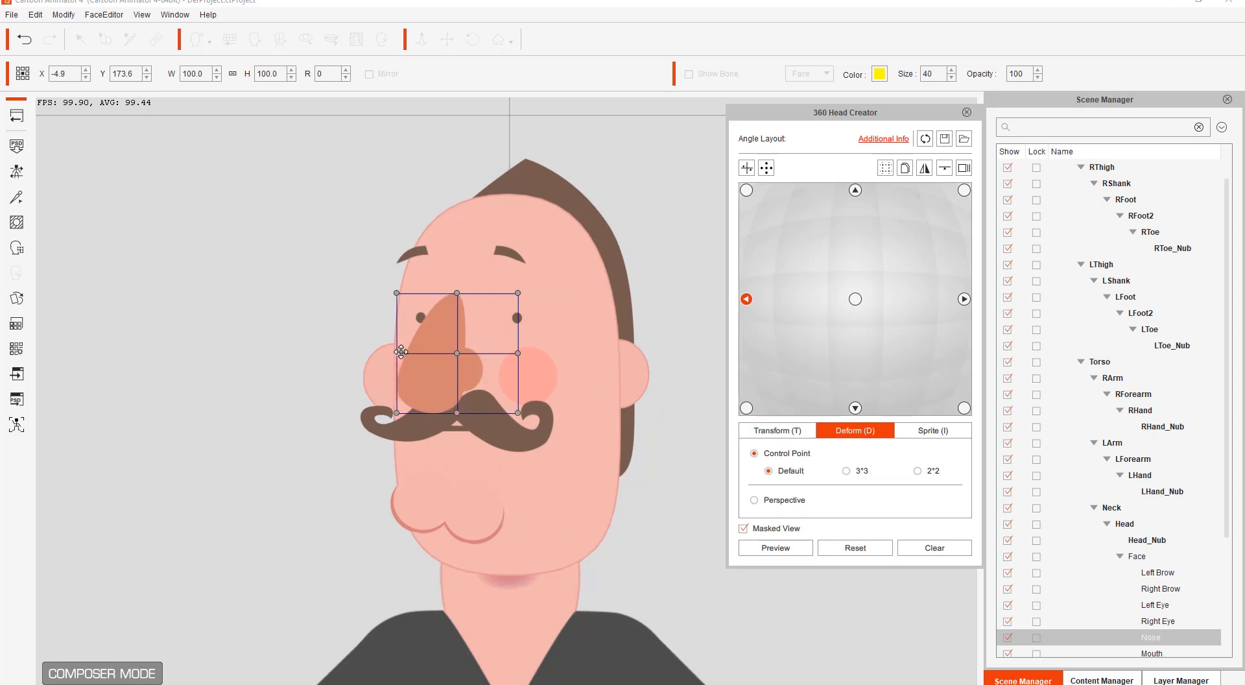
{"action": "left_click_drag", "start_coordinate": [396, 353], "coordinate": [392, 353]}
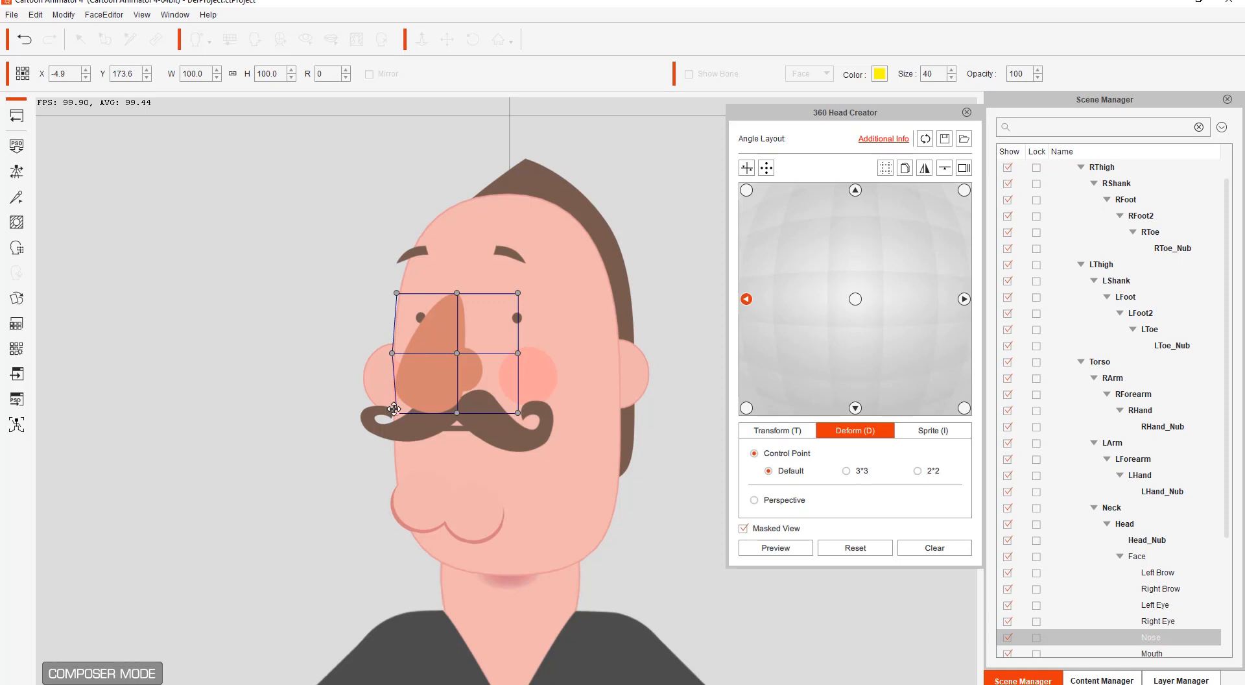
{"action": "left_click_drag", "start_coordinate": [394, 409], "coordinate": [376, 405]}
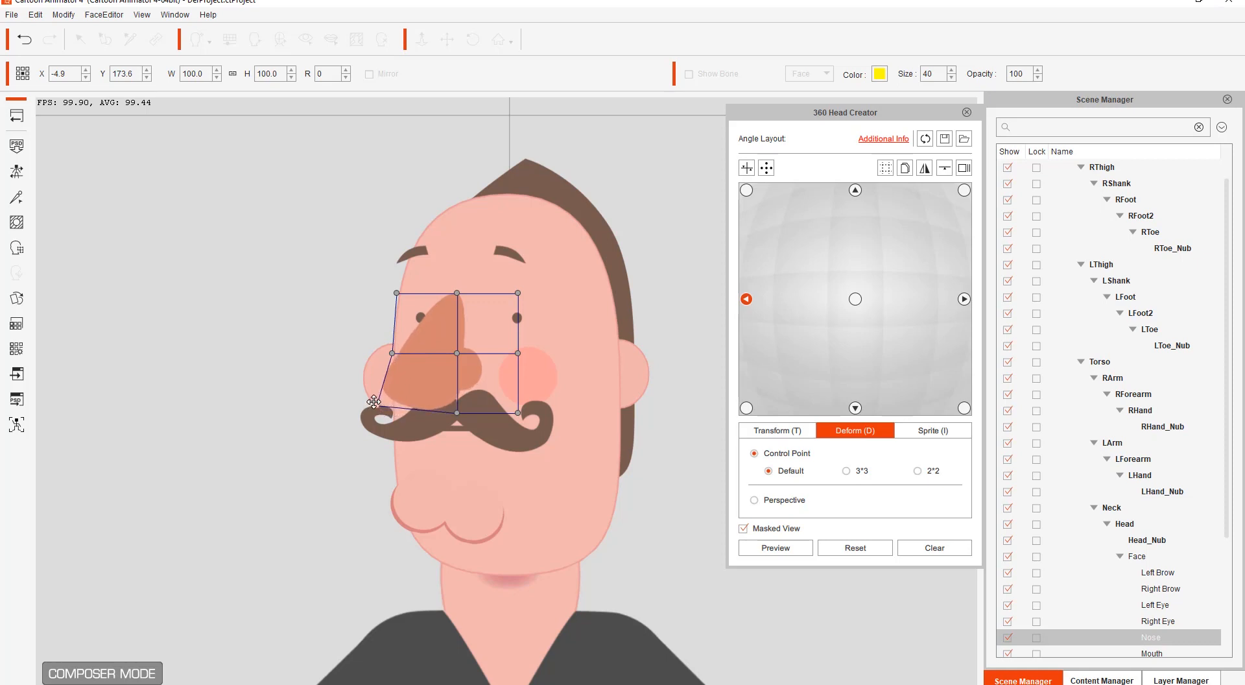
{"action": "left_click_drag", "start_coordinate": [392, 352], "coordinate": [388, 353]}
Step: For the upper-left head angle, deform the nose by raising its outer middle and lower outer control points
{"action": "left_click", "coordinate": [781, 430]}
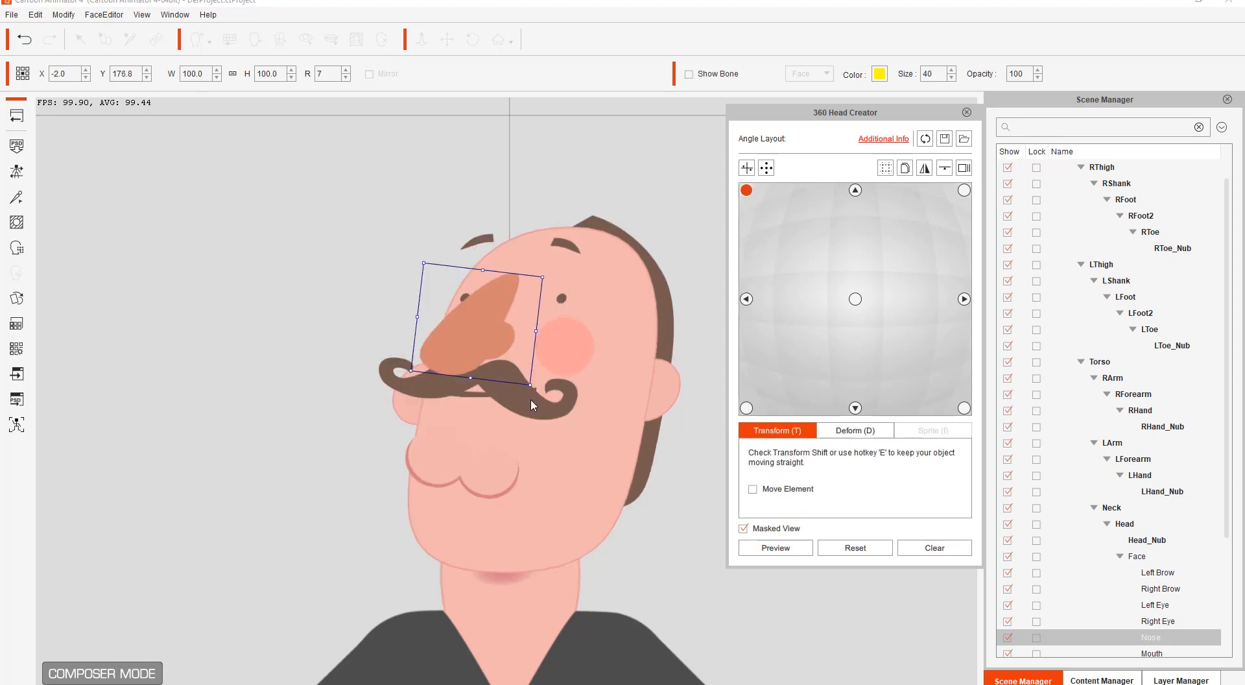
{"action": "left_click", "coordinate": [849, 429]}
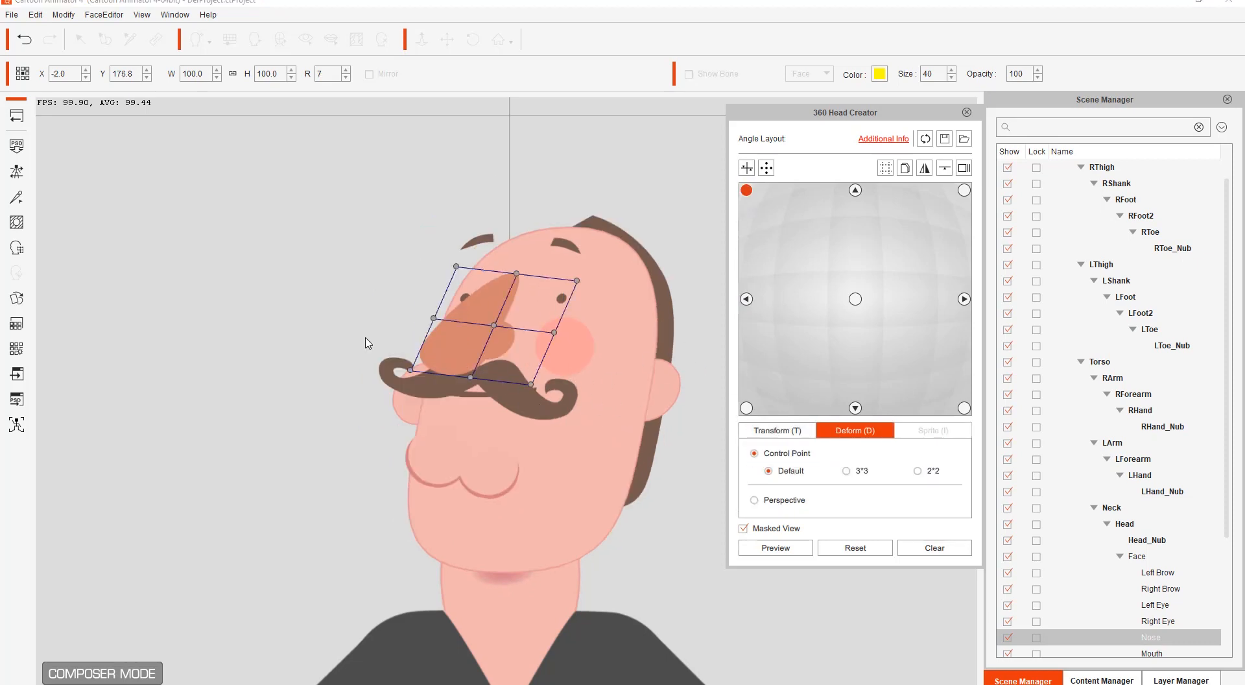
{"action": "left_click_drag", "start_coordinate": [433, 318], "coordinate": [428, 303]}
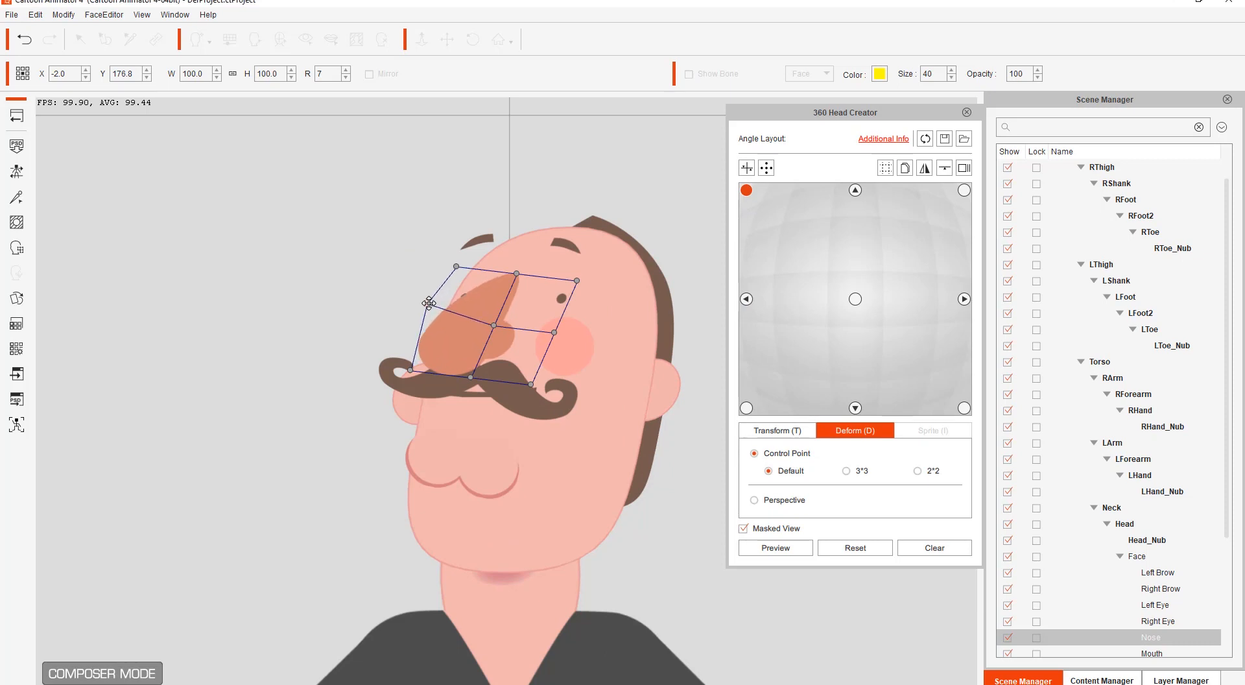
{"action": "left_click_drag", "start_coordinate": [410, 370], "coordinate": [467, 366]}
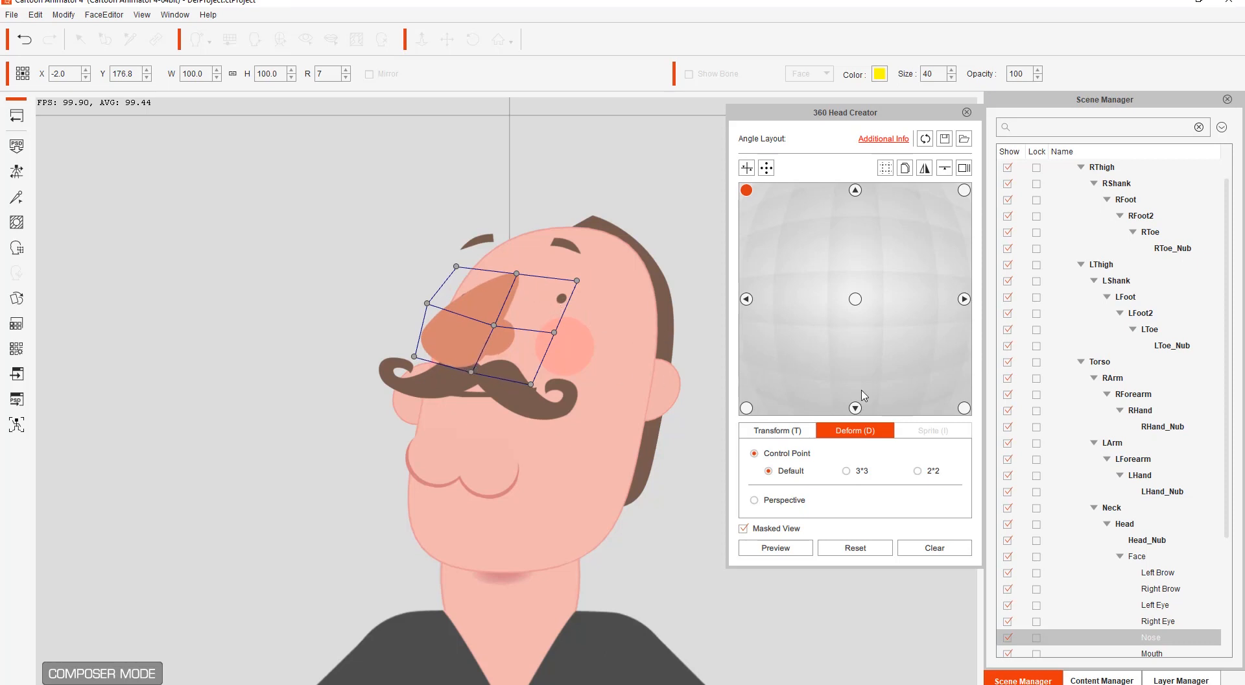
Step: For the lower-left head angle, stretch the nose's lower outer corner downward and shift the nose to about X -7.7, Y 165.9
{"action": "left_click", "coordinate": [746, 408]}
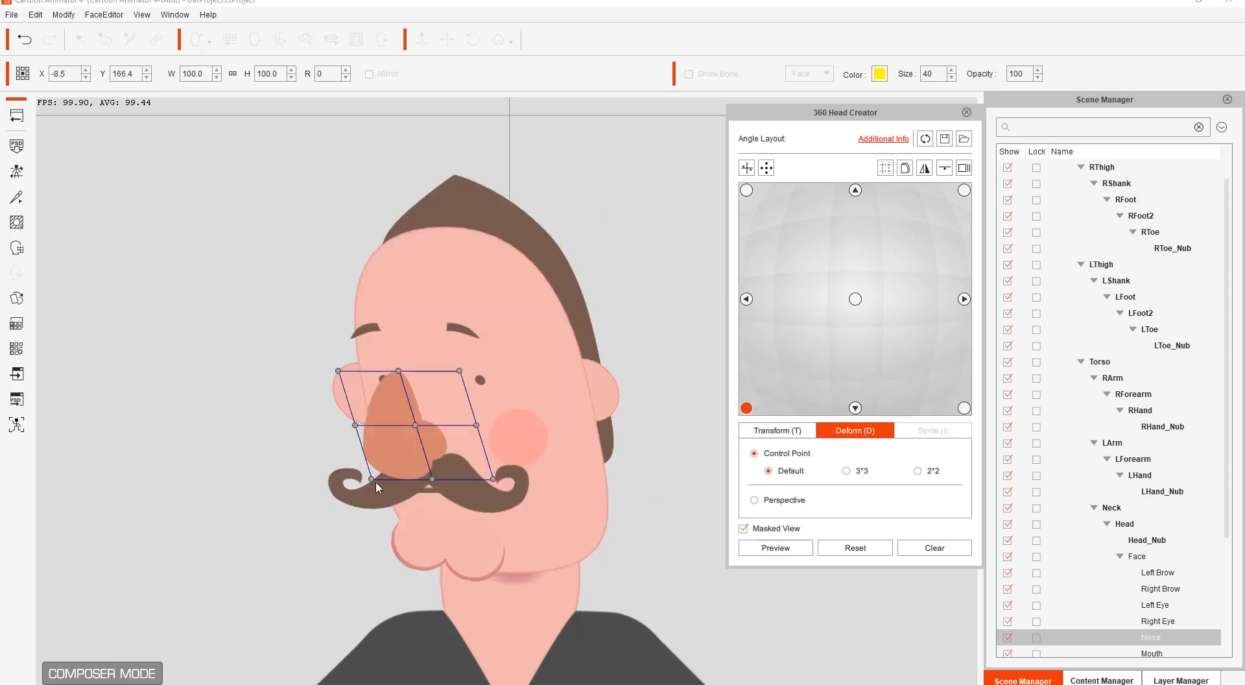
{"action": "left_click_drag", "start_coordinate": [371, 479], "coordinate": [367, 500]}
{"action": "left_click", "coordinate": [783, 430]}
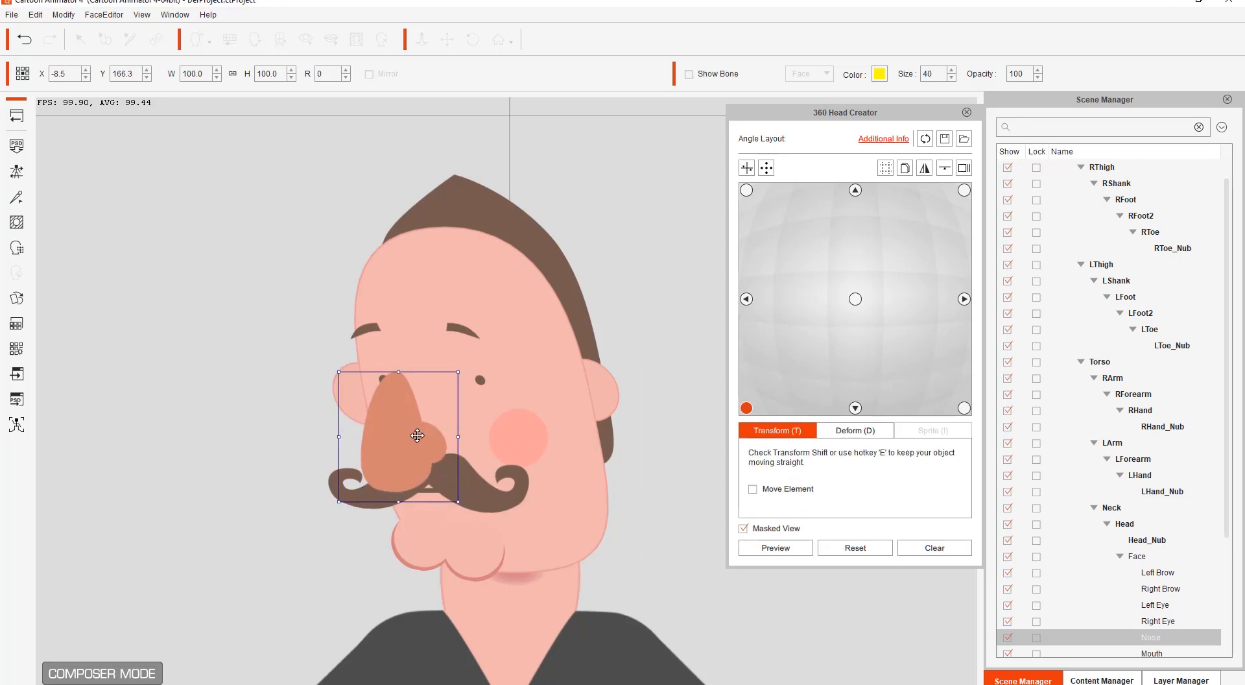
{"action": "left_click_drag", "start_coordinate": [416, 435], "coordinate": [423, 440]}
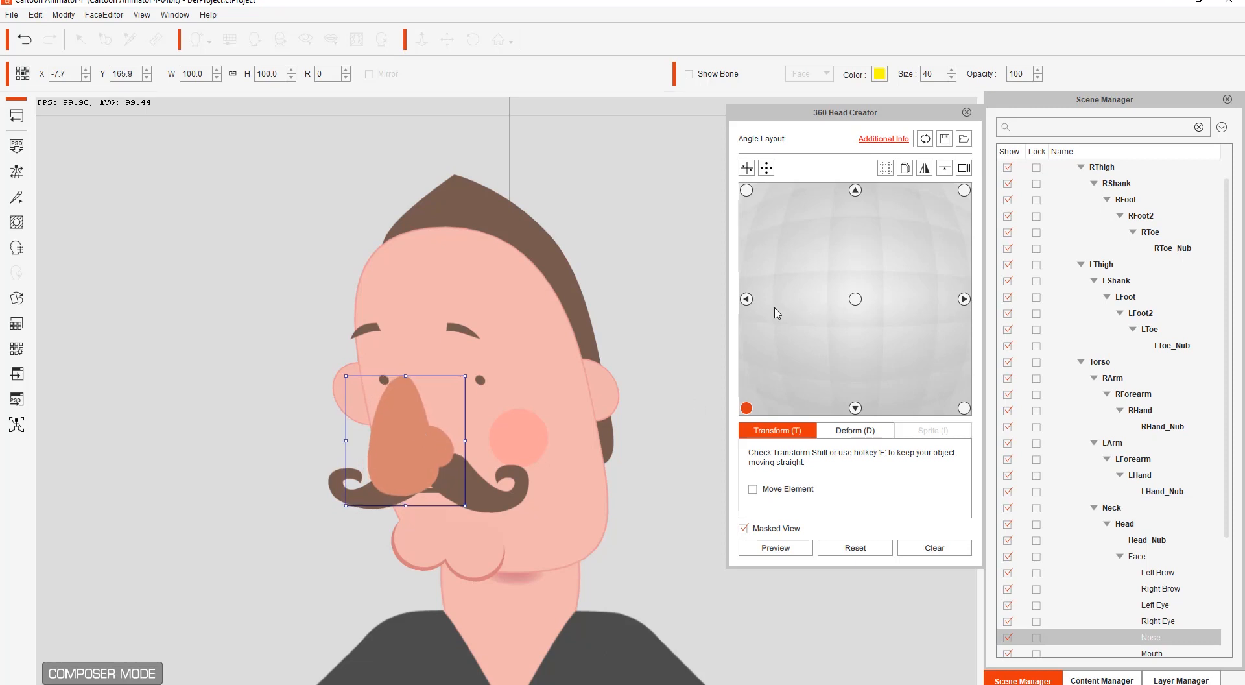
Step: For the straight-down head angle, lower the nose to about Y 165.3 and widen its base with a Perspective deform
{"action": "left_click", "coordinate": [746, 299]}
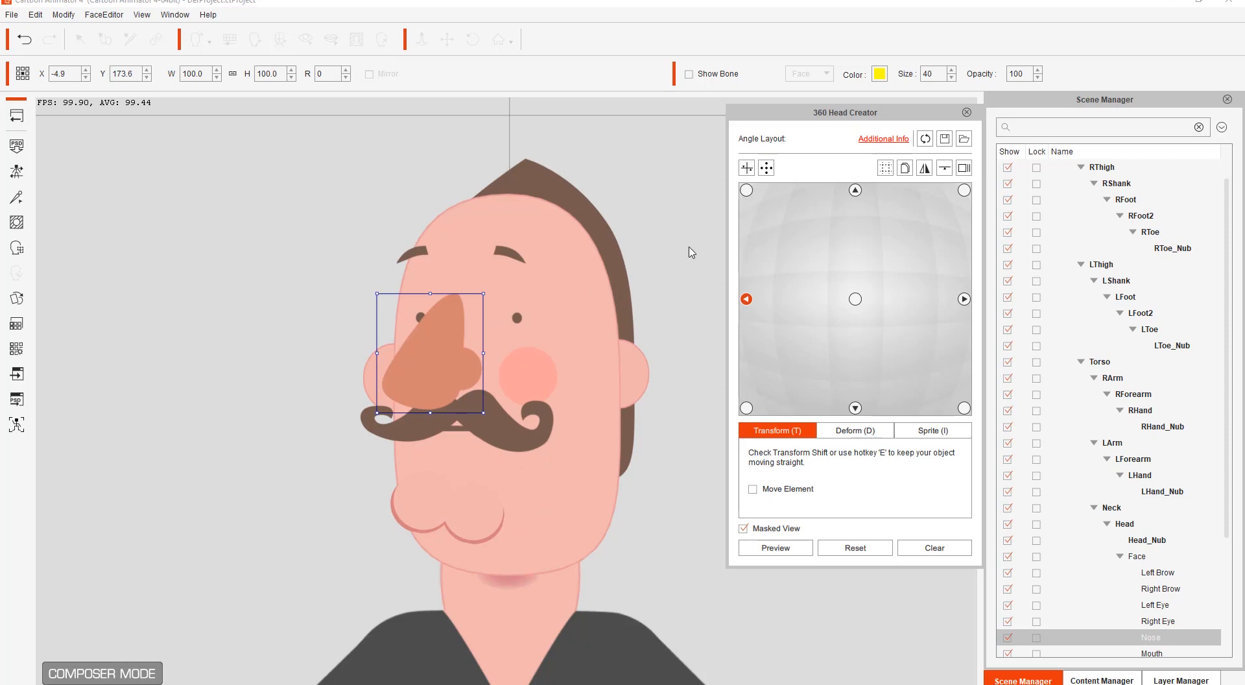
{"action": "left_click", "coordinate": [746, 190]}
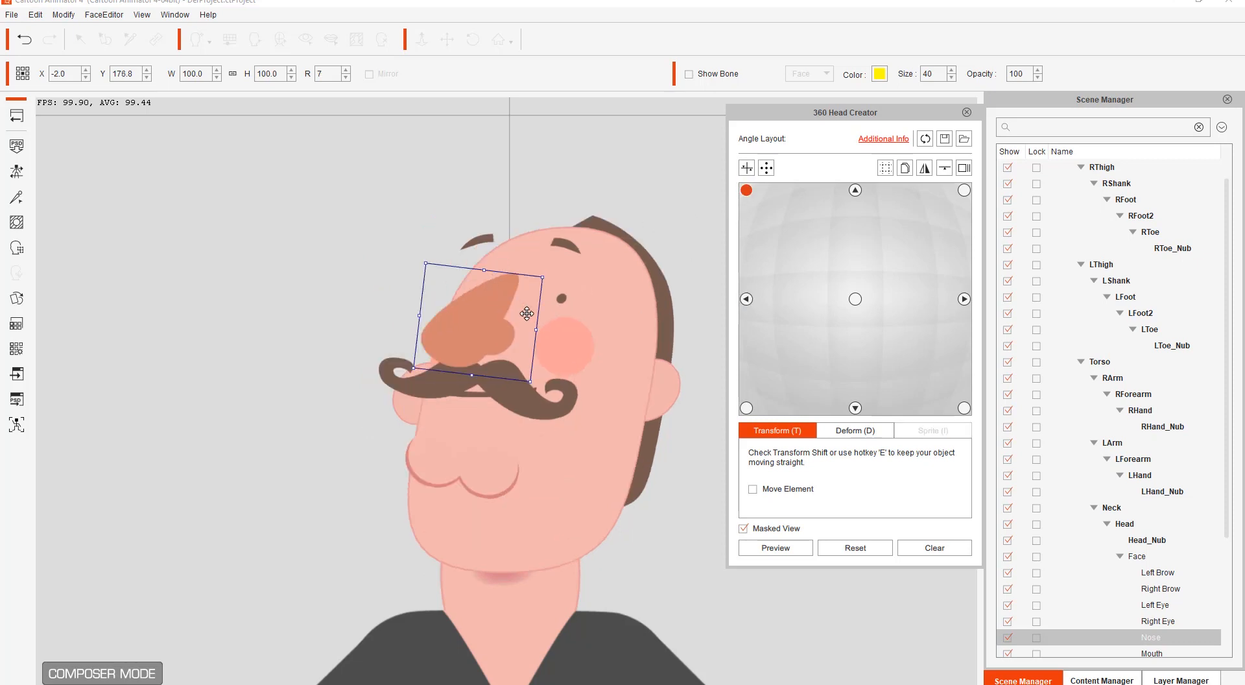
{"action": "left_click", "coordinate": [856, 190]}
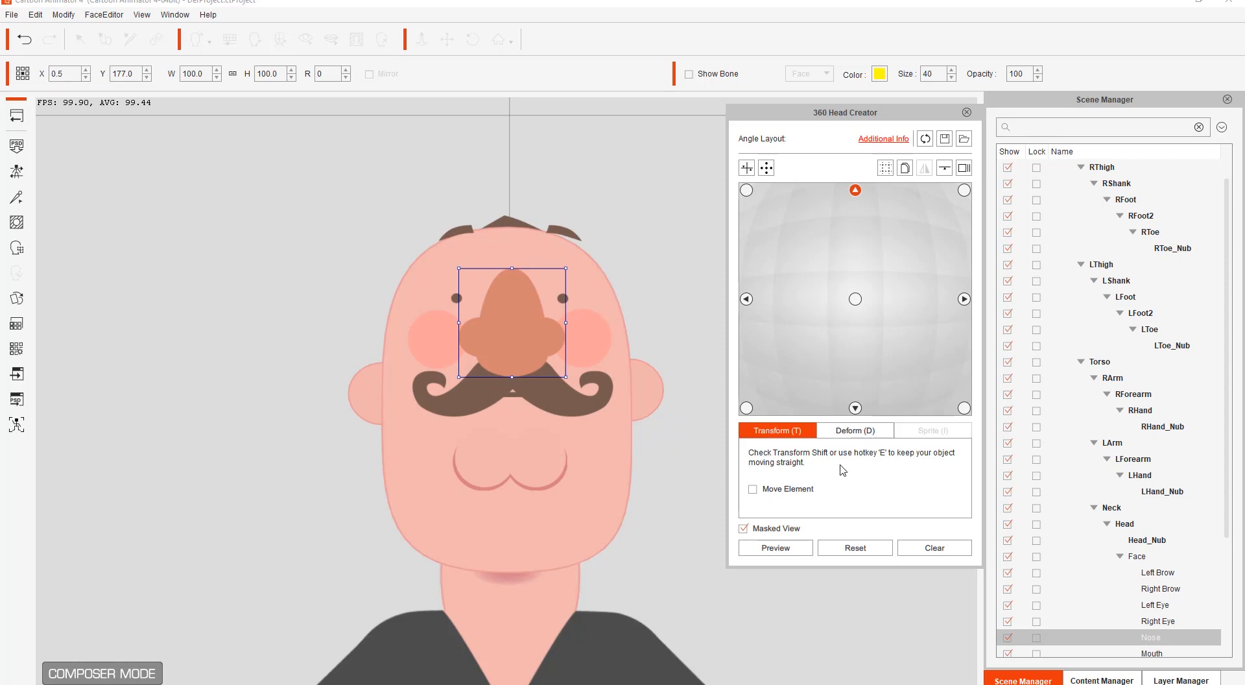
{"action": "left_click", "coordinate": [856, 408]}
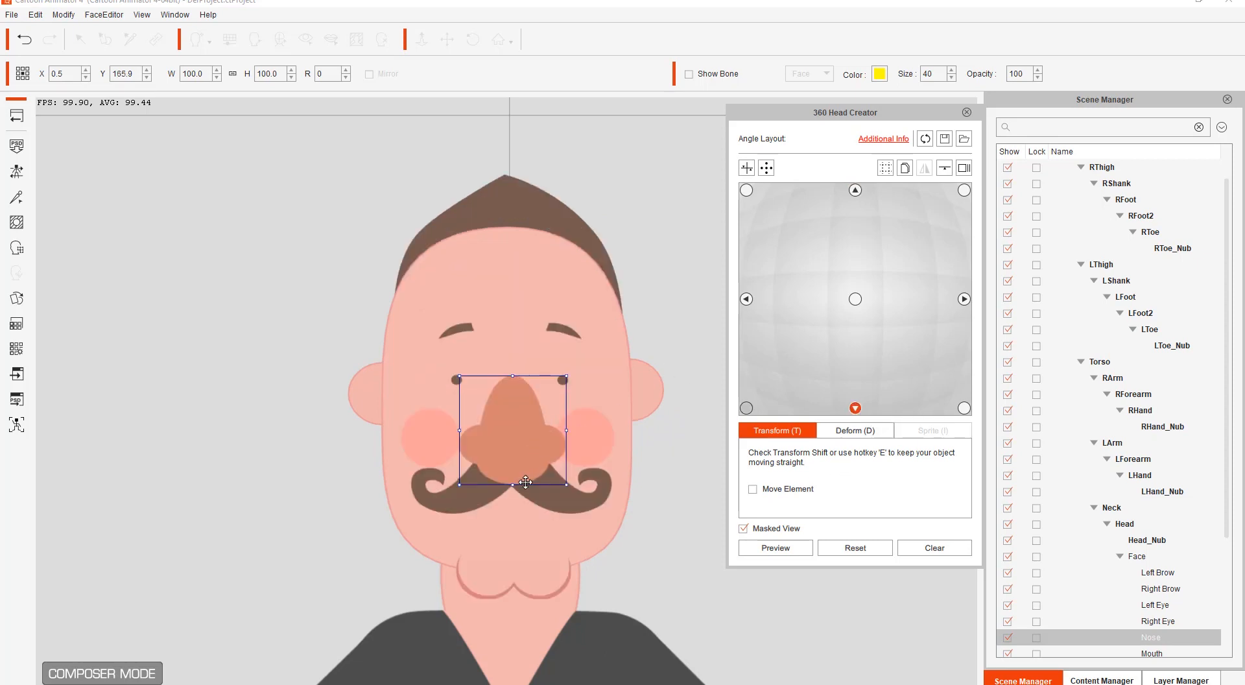
{"action": "left_click_drag", "start_coordinate": [519, 466], "coordinate": [518, 471]}
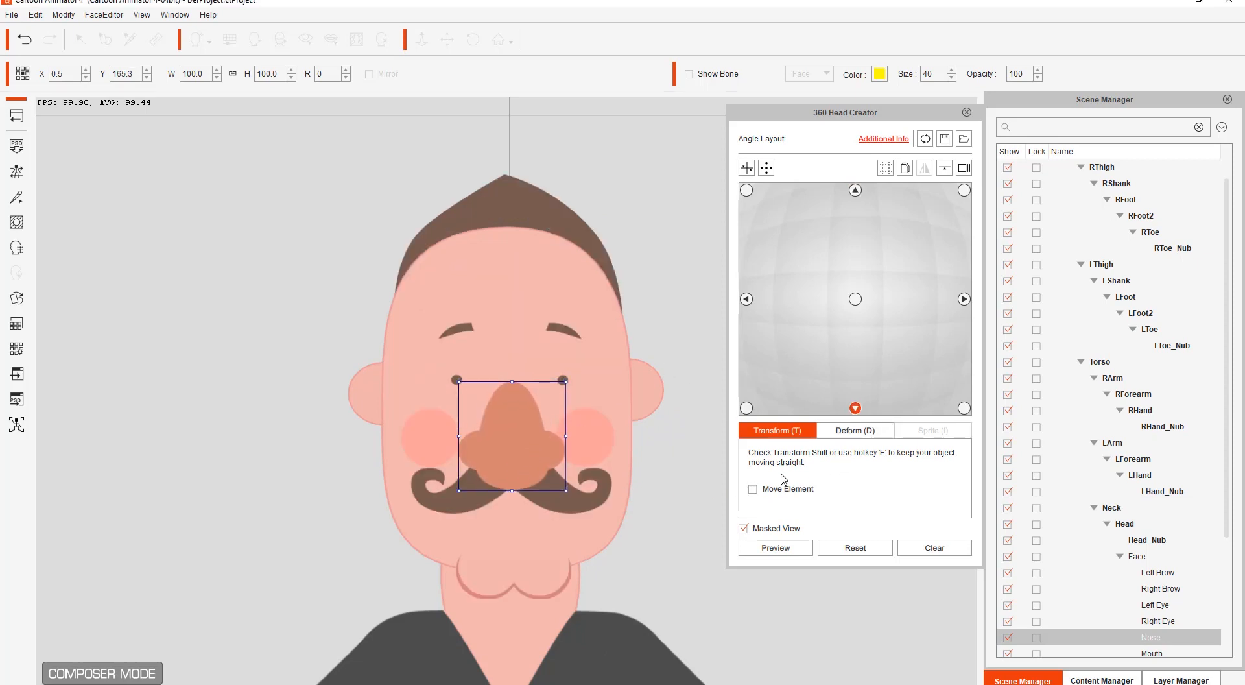
{"action": "left_click", "coordinate": [856, 433]}
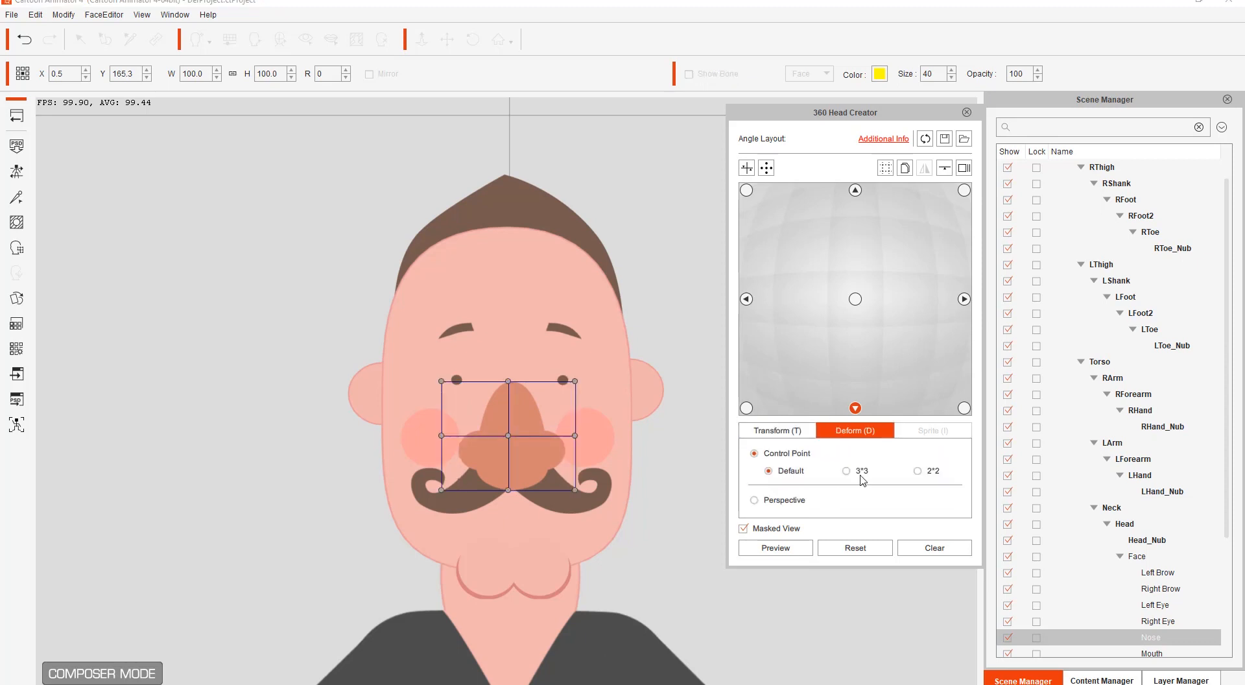
{"action": "left_click", "coordinate": [788, 500]}
{"action": "left_click_drag", "start_coordinate": [575, 492], "coordinate": [592, 493]}
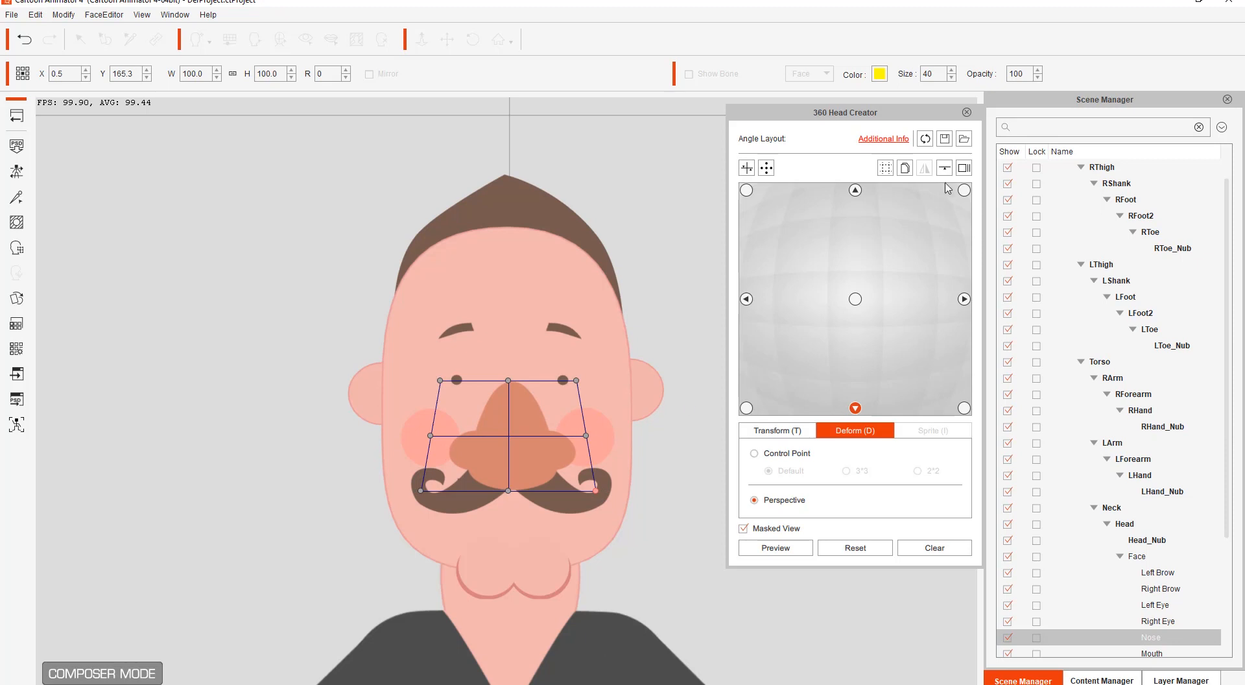
Step: For the upper-right head angle, raise the nose's outer side with Perspective, then pull its outer 3*3 control points upward and outward
{"action": "left_click", "coordinate": [964, 190]}
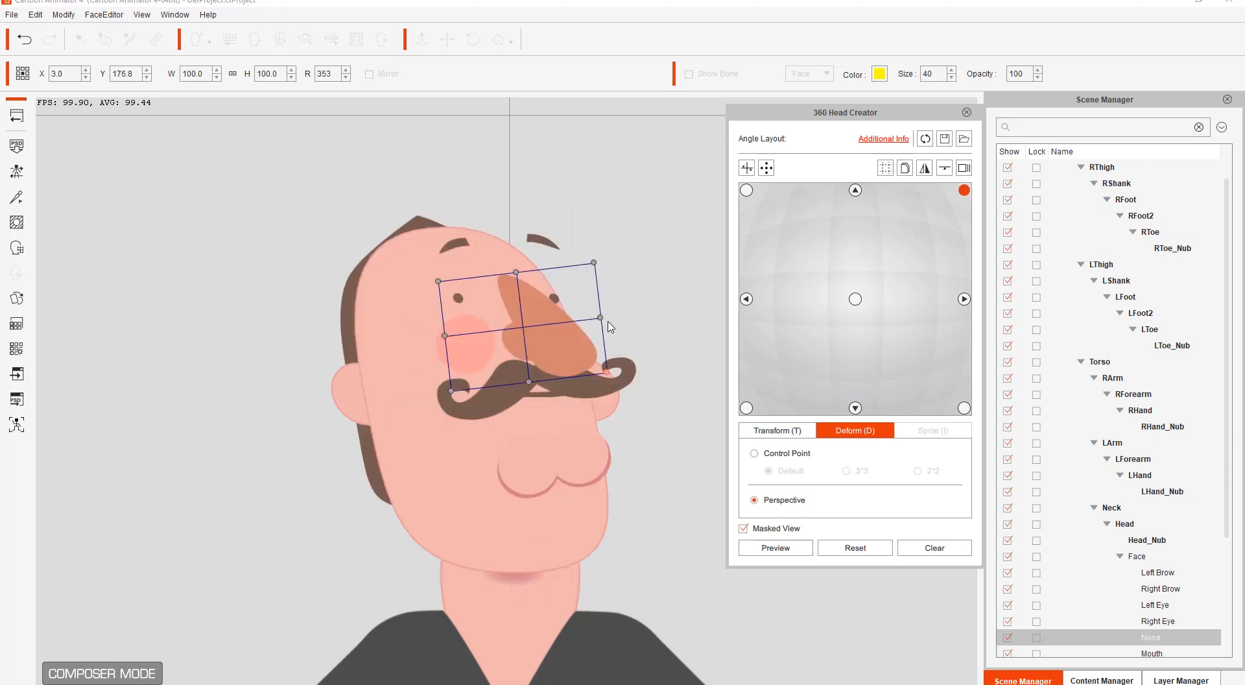
{"action": "left_click_drag", "start_coordinate": [601, 318], "coordinate": [602, 310]}
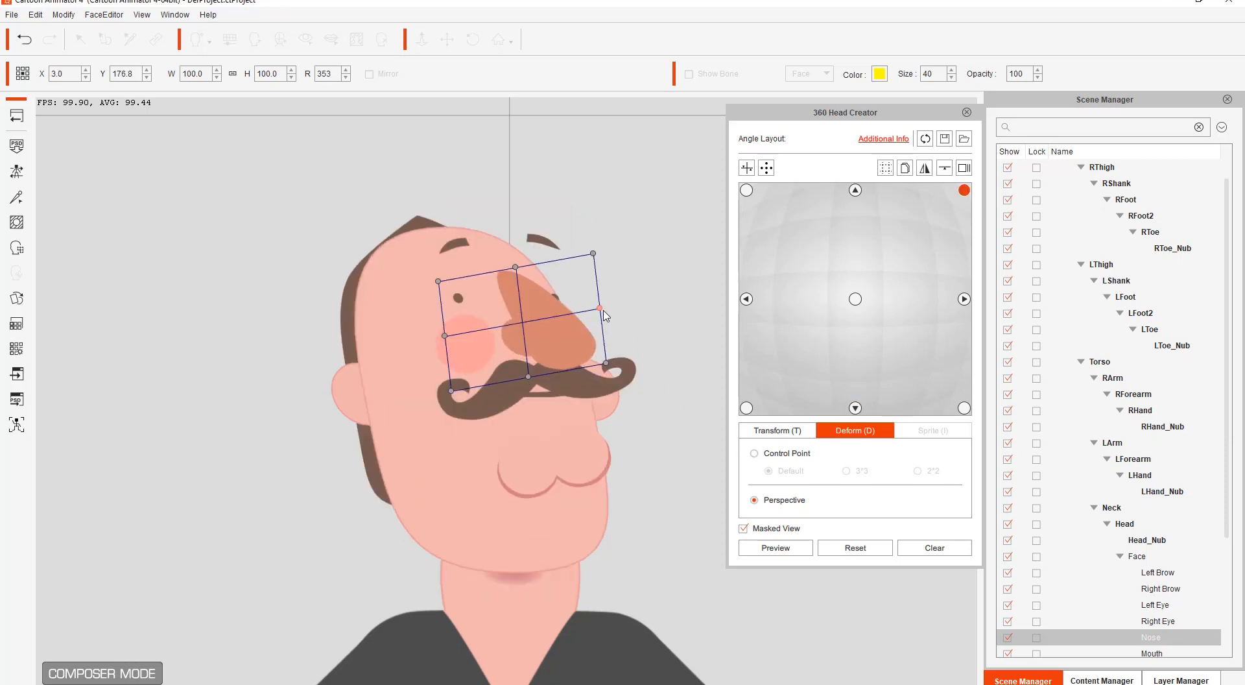
{"action": "left_click", "coordinate": [787, 454]}
{"action": "left_click", "coordinate": [846, 471]}
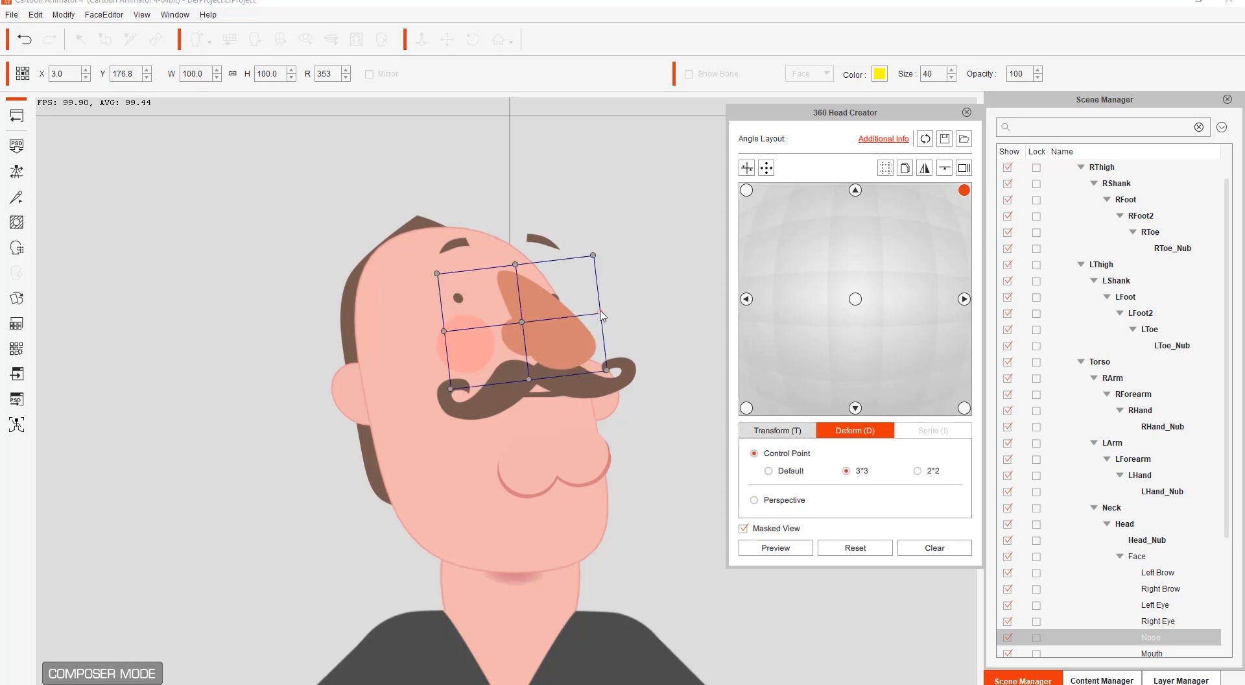
{"action": "left_click_drag", "start_coordinate": [600, 315], "coordinate": [610, 306]}
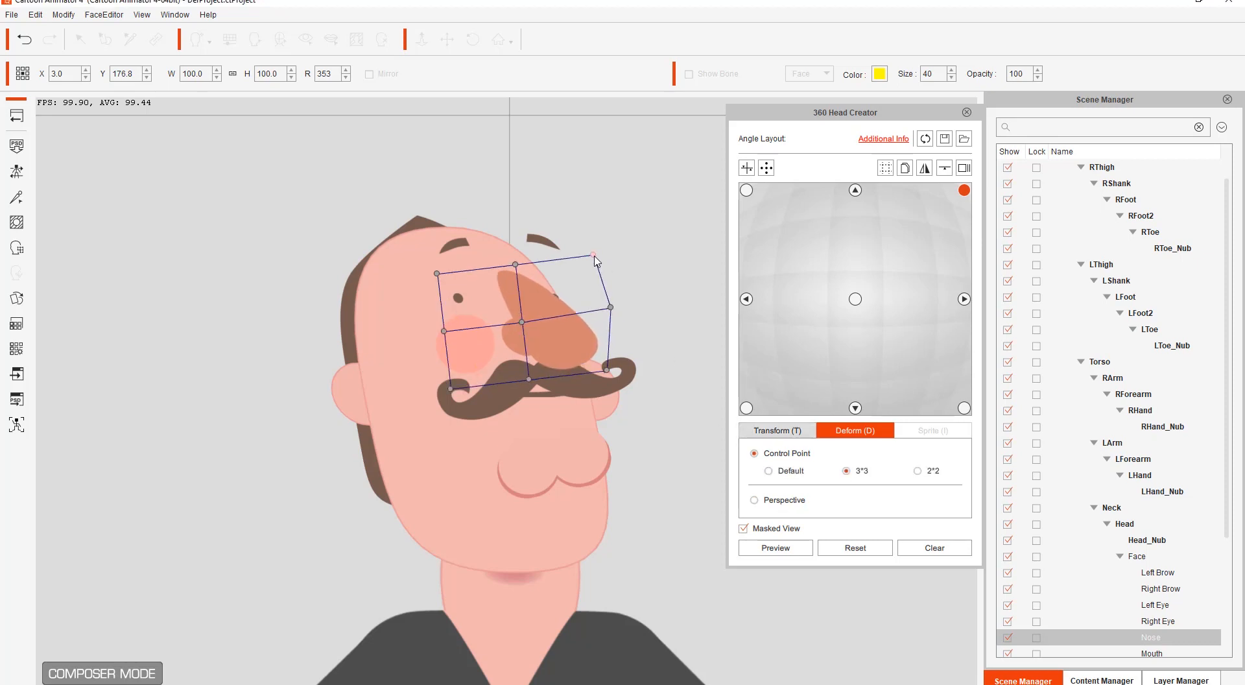
{"action": "left_click_drag", "start_coordinate": [595, 256], "coordinate": [597, 249]}
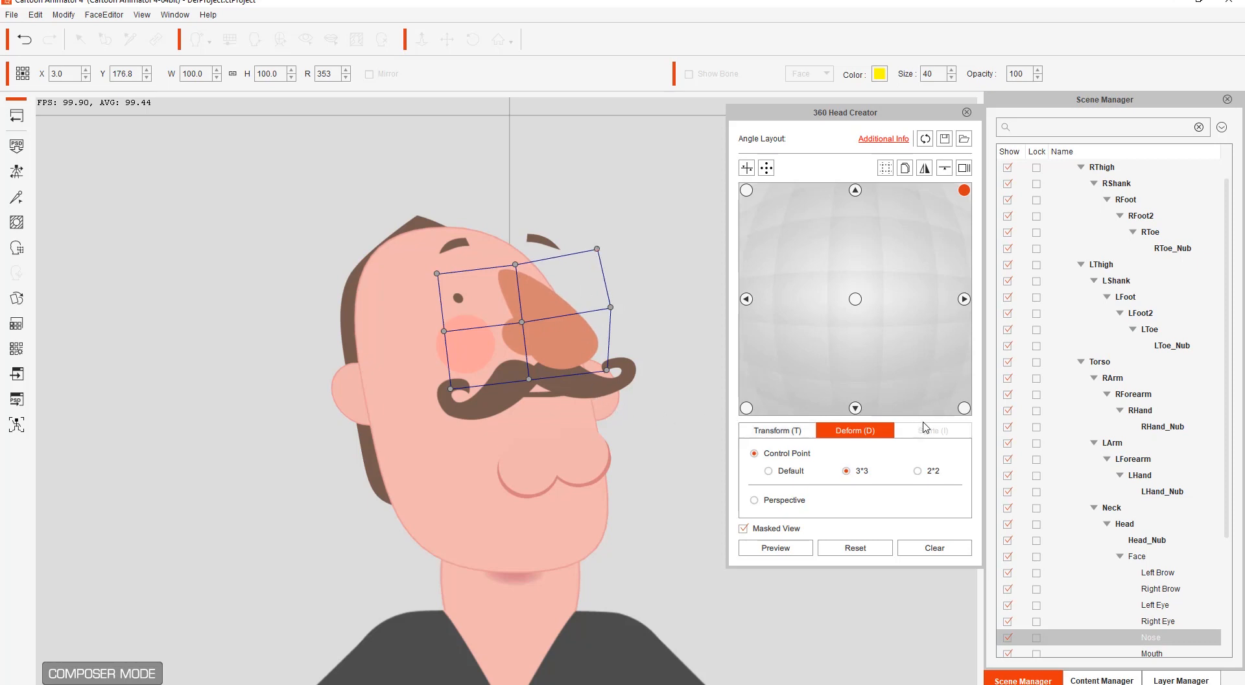
Step: For the straight-right head angle, pull the nose's outer middle and lower outer 3*3 control points outward
{"action": "left_click", "coordinate": [964, 299]}
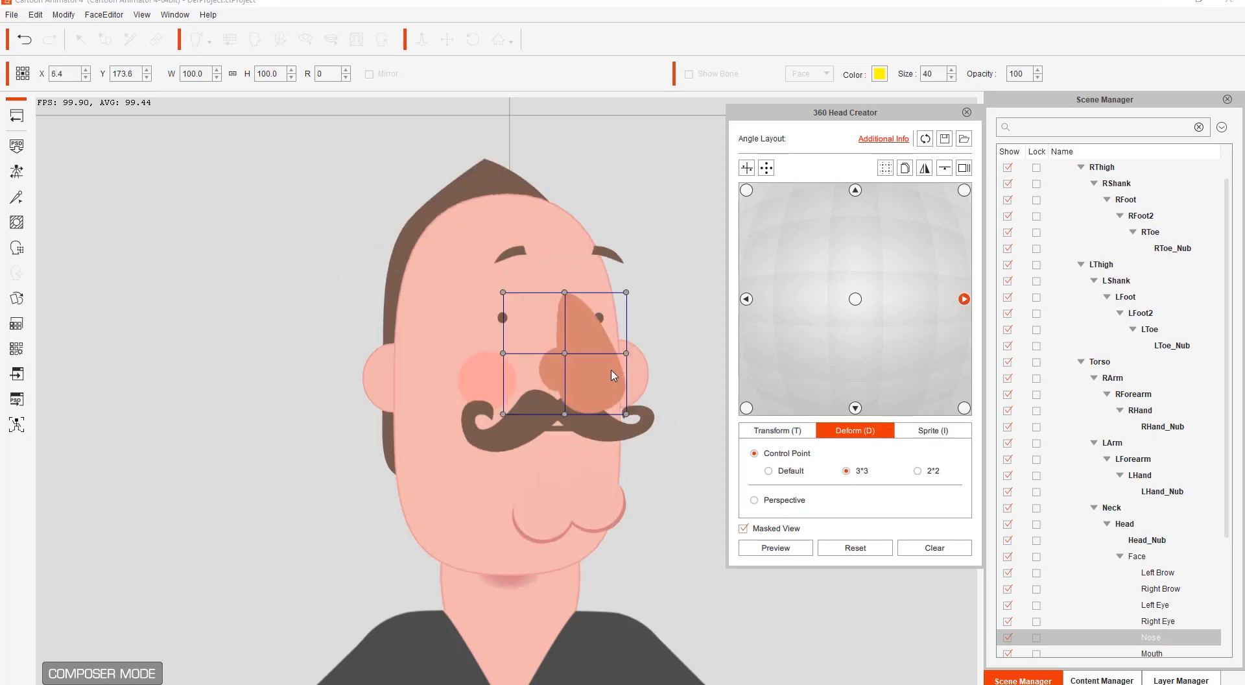
{"action": "left_click_drag", "start_coordinate": [628, 353], "coordinate": [636, 357]}
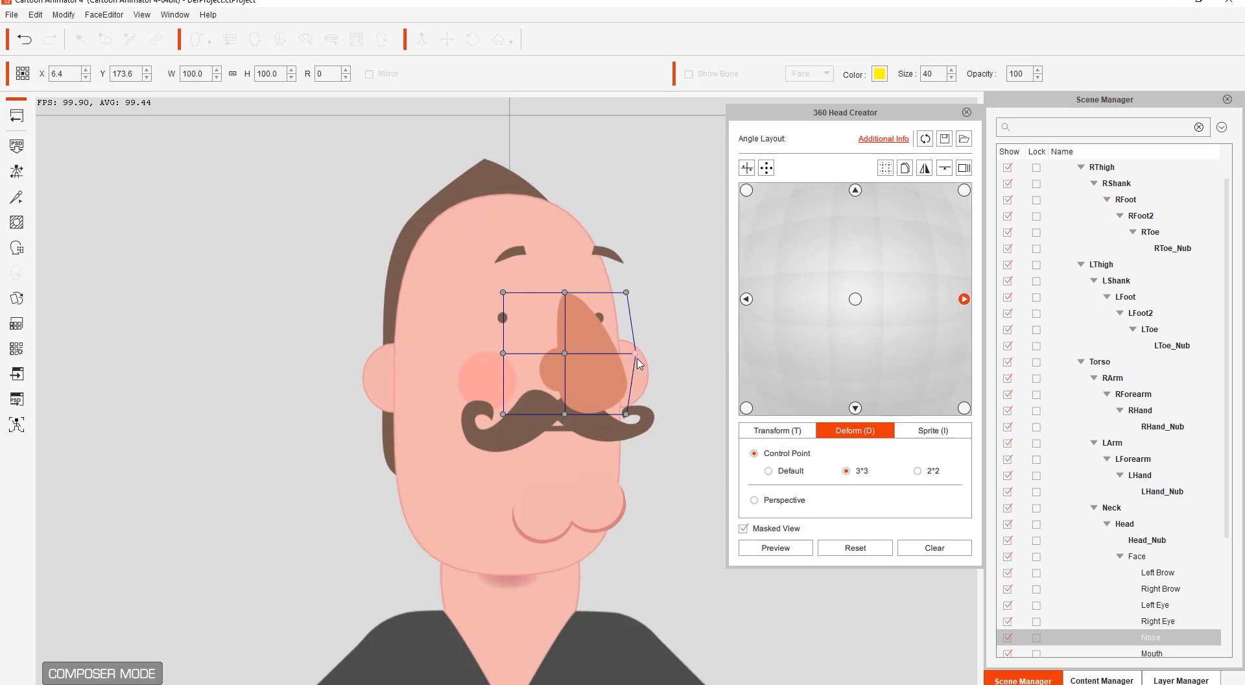
{"action": "left_click_drag", "start_coordinate": [625, 411], "coordinate": [639, 410]}
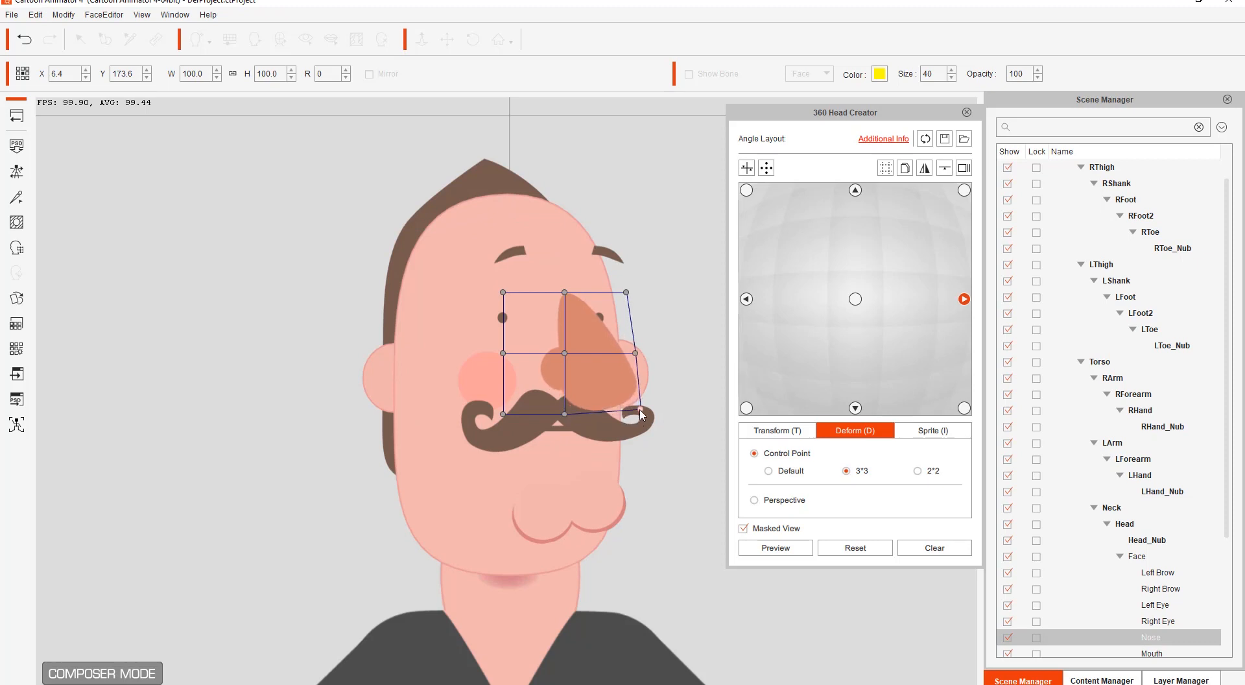
Step: For the lower-right head angle, stretch the nose's lower control points downward and shift the nose to about X 8.6, Y 165.7
{"action": "left_click", "coordinate": [964, 408]}
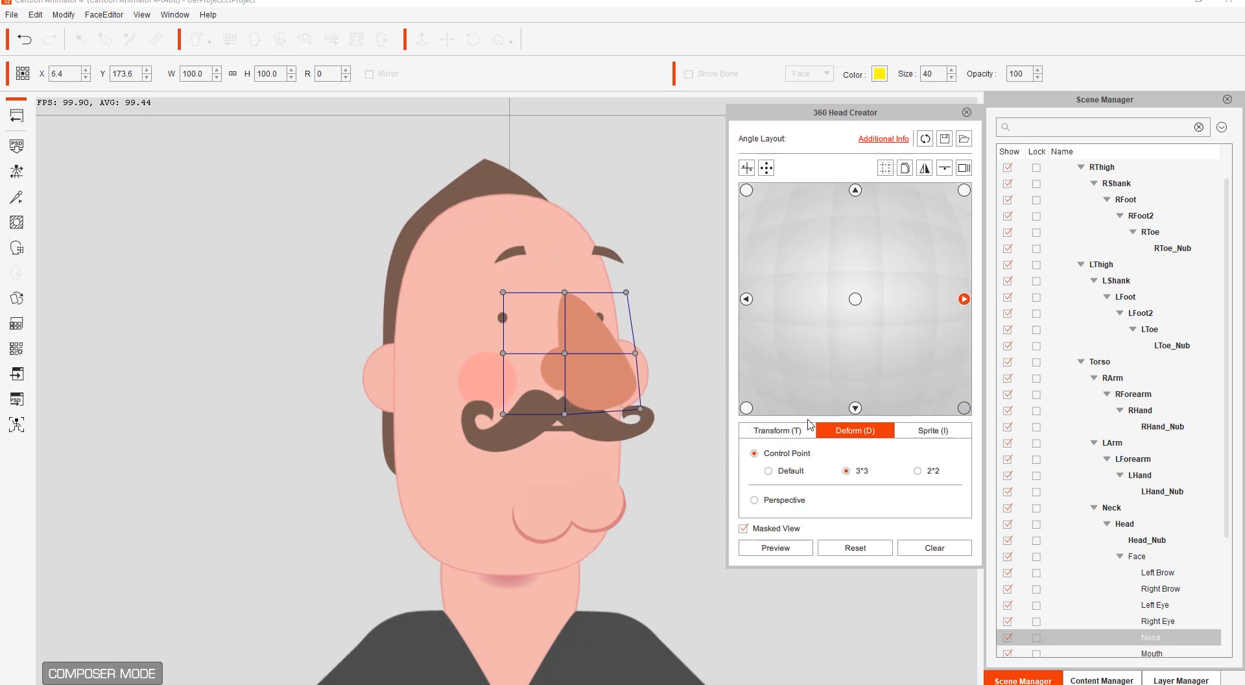
{"action": "left_click_drag", "start_coordinate": [681, 480], "coordinate": [691, 498]}
{"action": "left_click_drag", "start_coordinate": [603, 481], "coordinate": [607, 503]}
{"action": "left_click", "coordinate": [778, 430]}
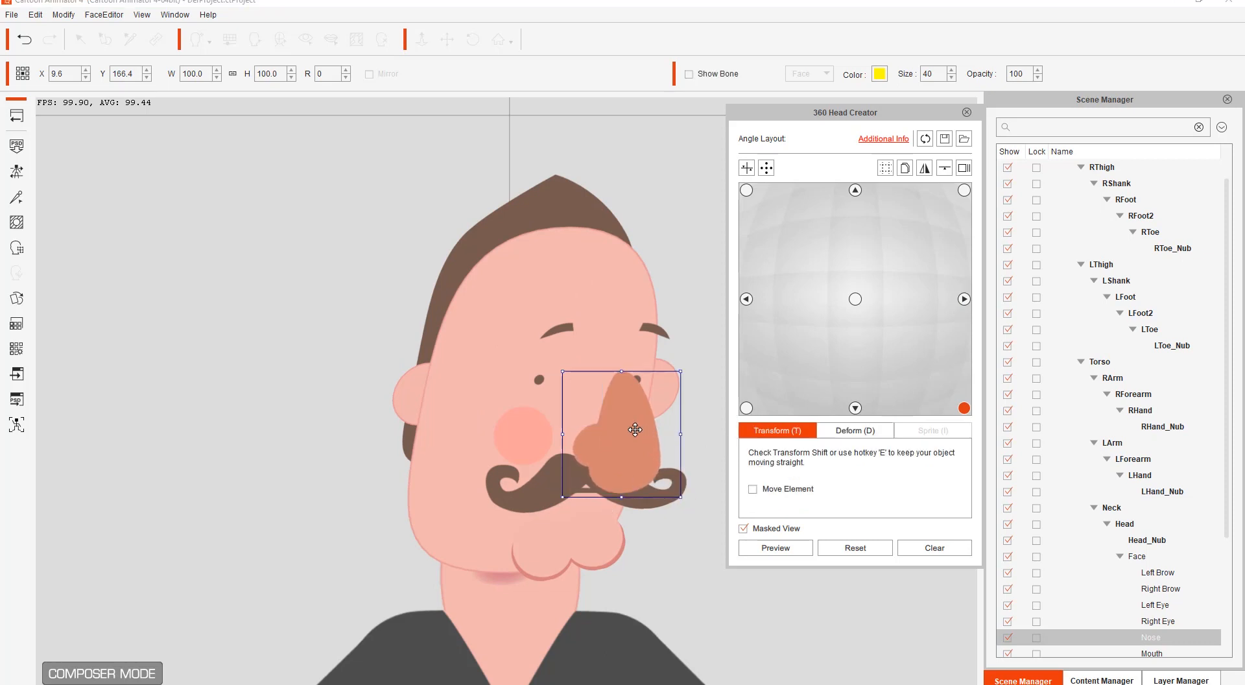
{"action": "left_click_drag", "start_coordinate": [636, 431], "coordinate": [625, 435]}
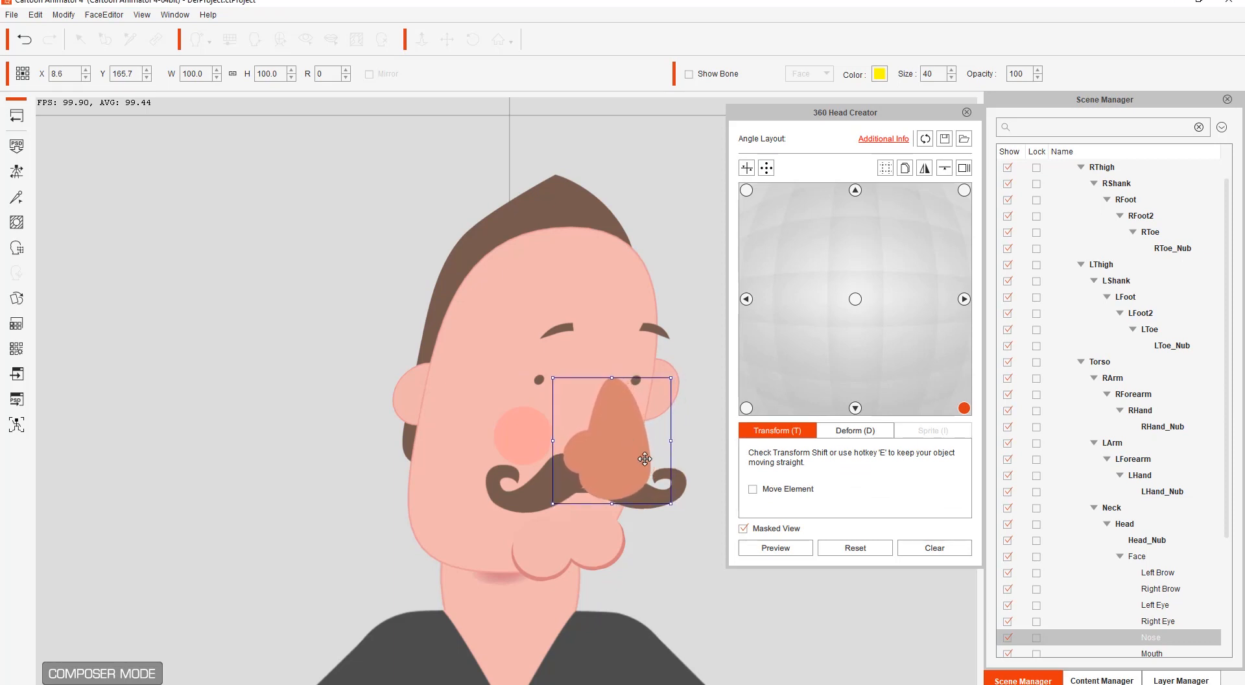
Step: Preview the head turning through its angles to check the nose, and close the 360 Head Creator
{"action": "left_click", "coordinate": [769, 548]}
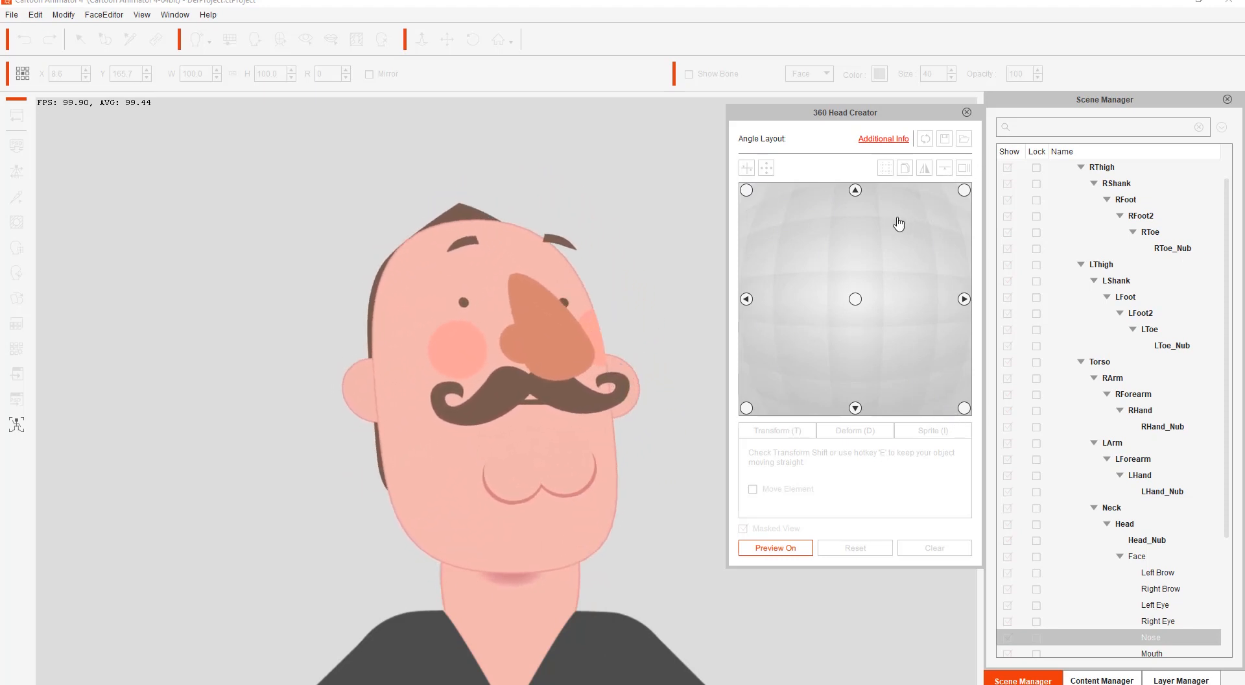
{"action": "left_click", "coordinate": [776, 548]}
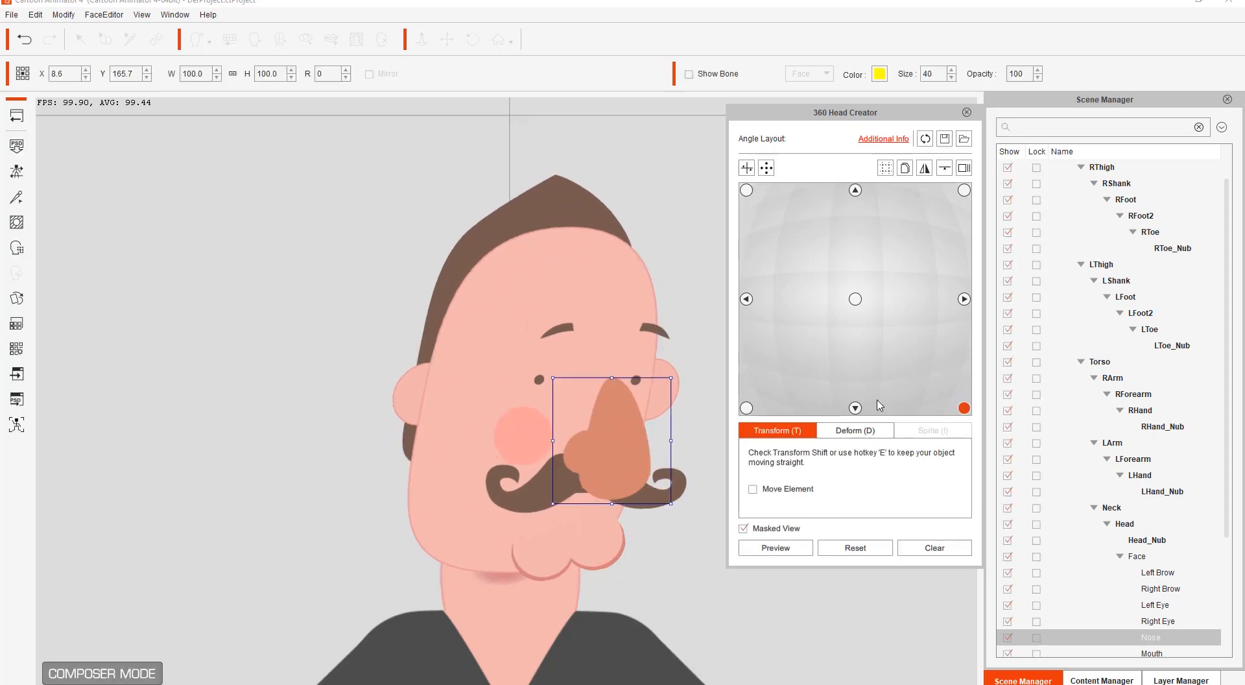
{"action": "left_click", "coordinate": [967, 113]}
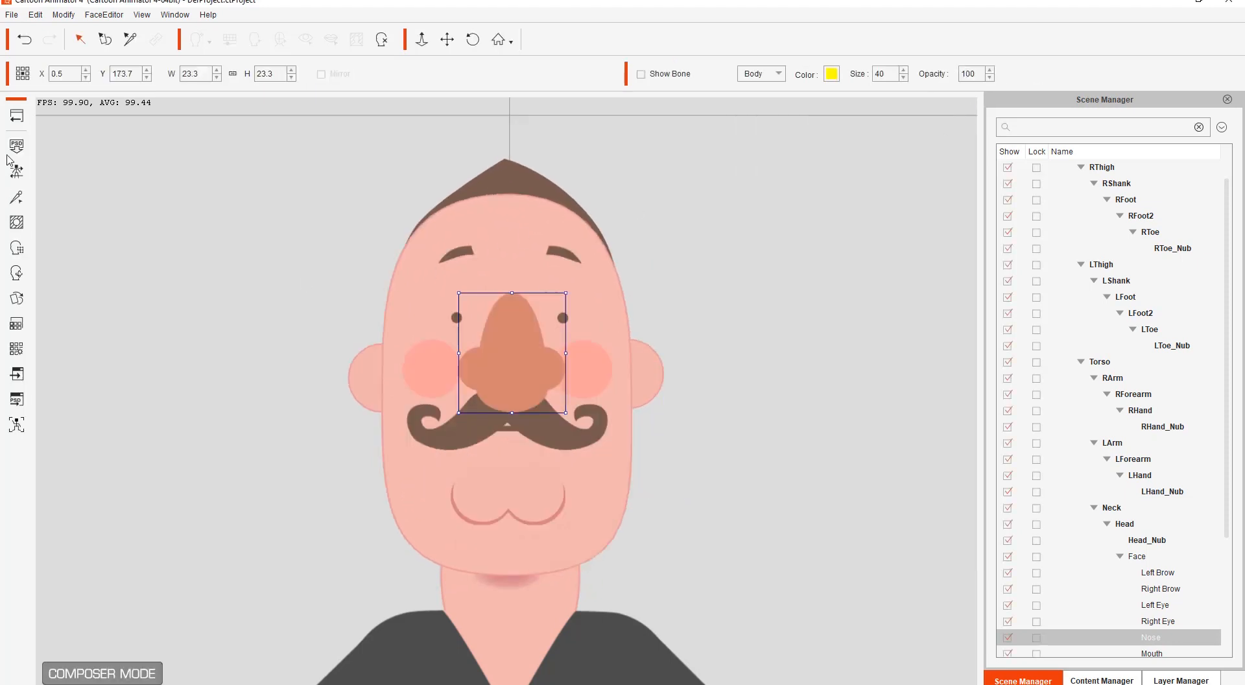
Step: Return to Stage Mode and apply the Philipp_S_Anger performance from the _G3 360 animation templates to the character
{"action": "left_click", "coordinate": [18, 116]}
{"action": "left_click", "coordinate": [1111, 674]}
{"action": "left_click", "coordinate": [1001, 258]}
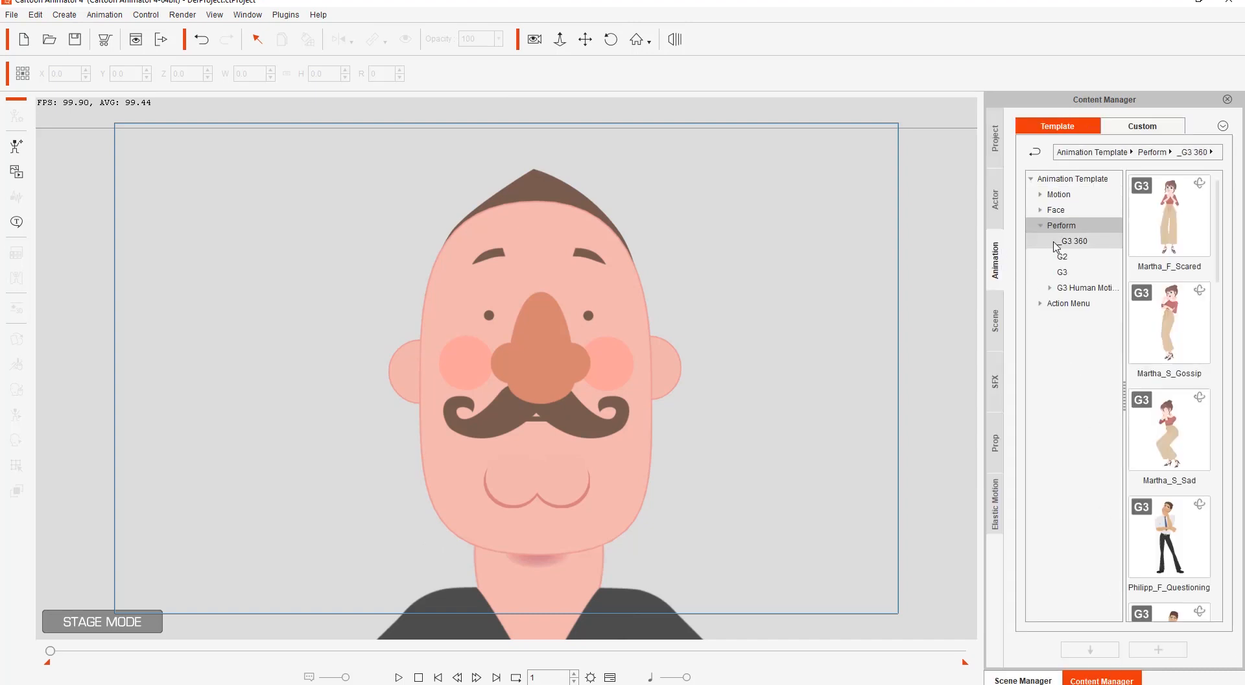
{"action": "left_click", "coordinate": [1074, 240]}
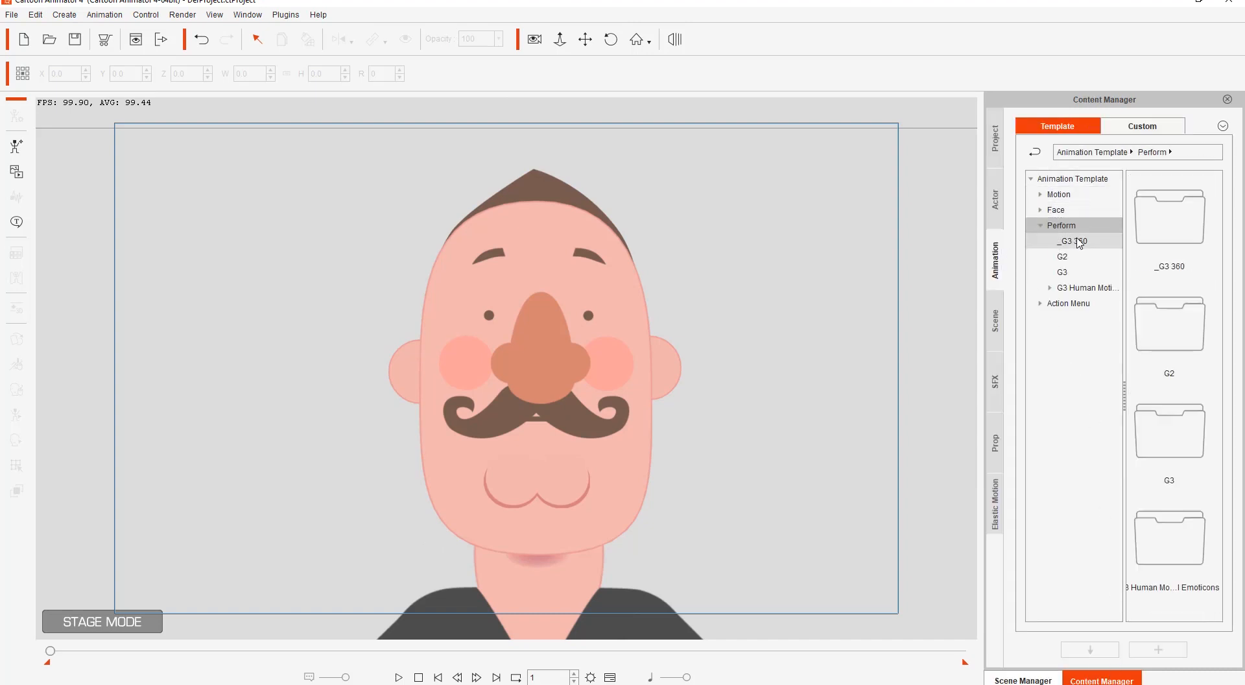
{"action": "left_click_drag", "start_coordinate": [1216, 238], "coordinate": [603, 412]}
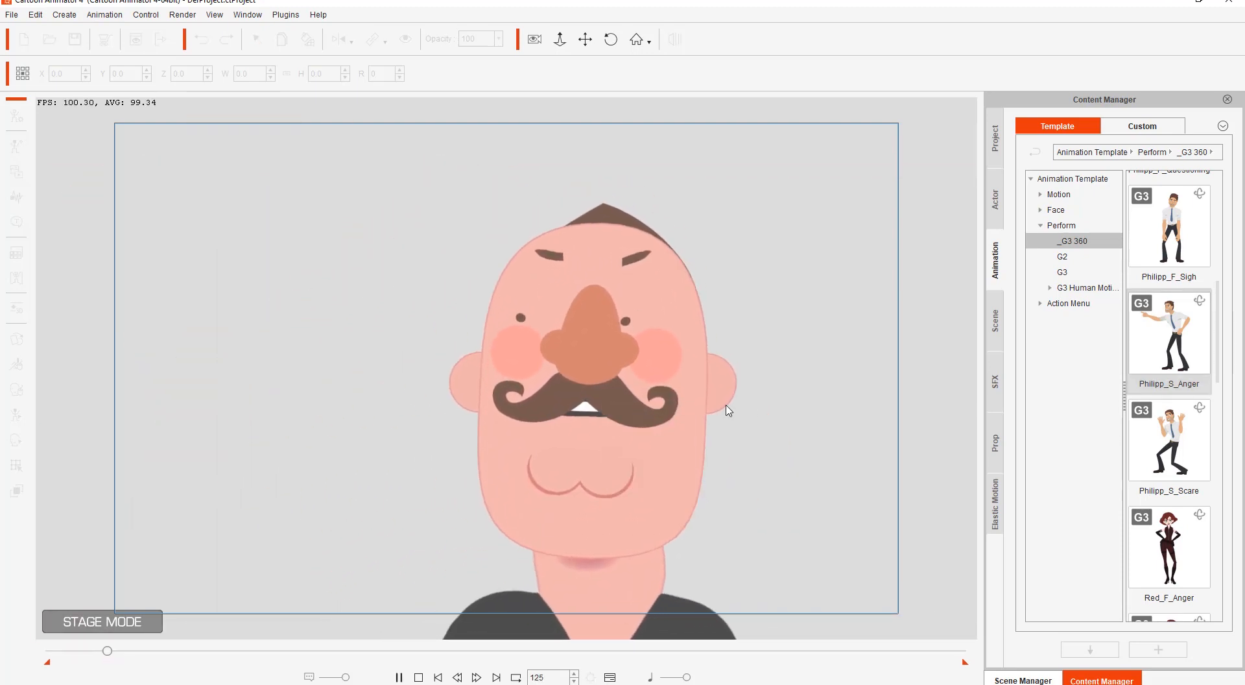
Step: Apply the Roger_F_Positive performance to the character, and stop playback so the timeline is back at frame 1
{"action": "left_click_drag", "start_coordinate": [1225, 331], "coordinate": [1227, 488]}
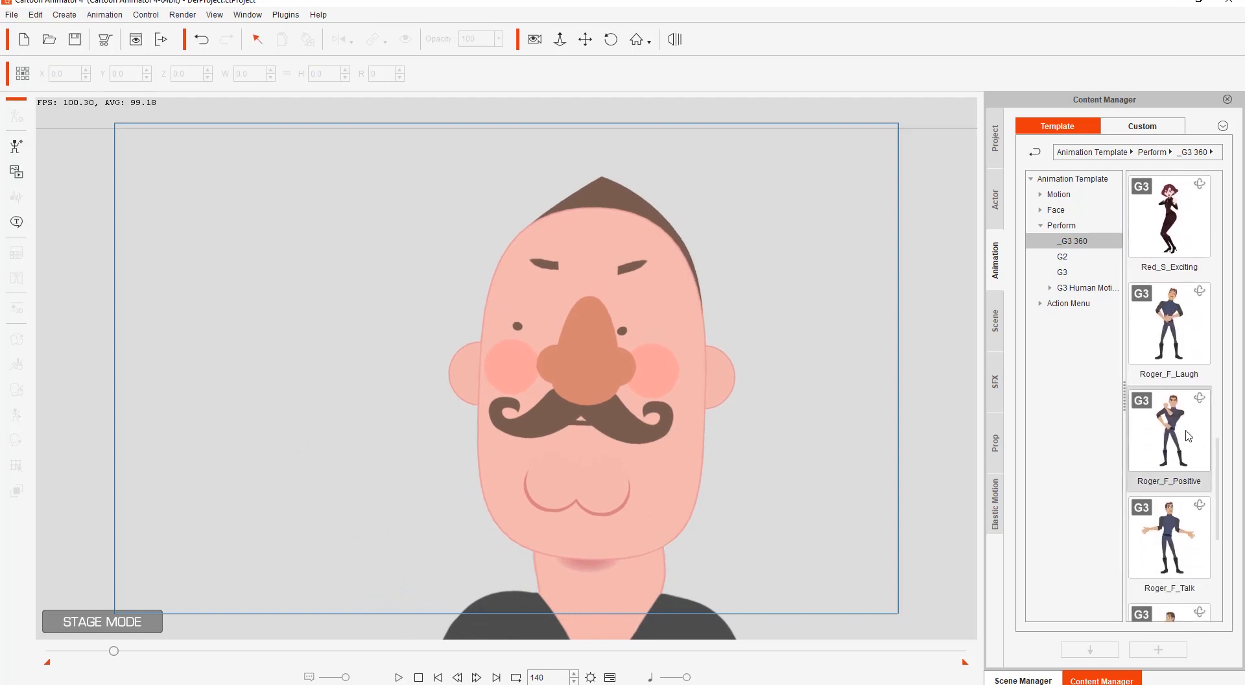
{"action": "left_click_drag", "start_coordinate": [1187, 436], "coordinate": [650, 447]}
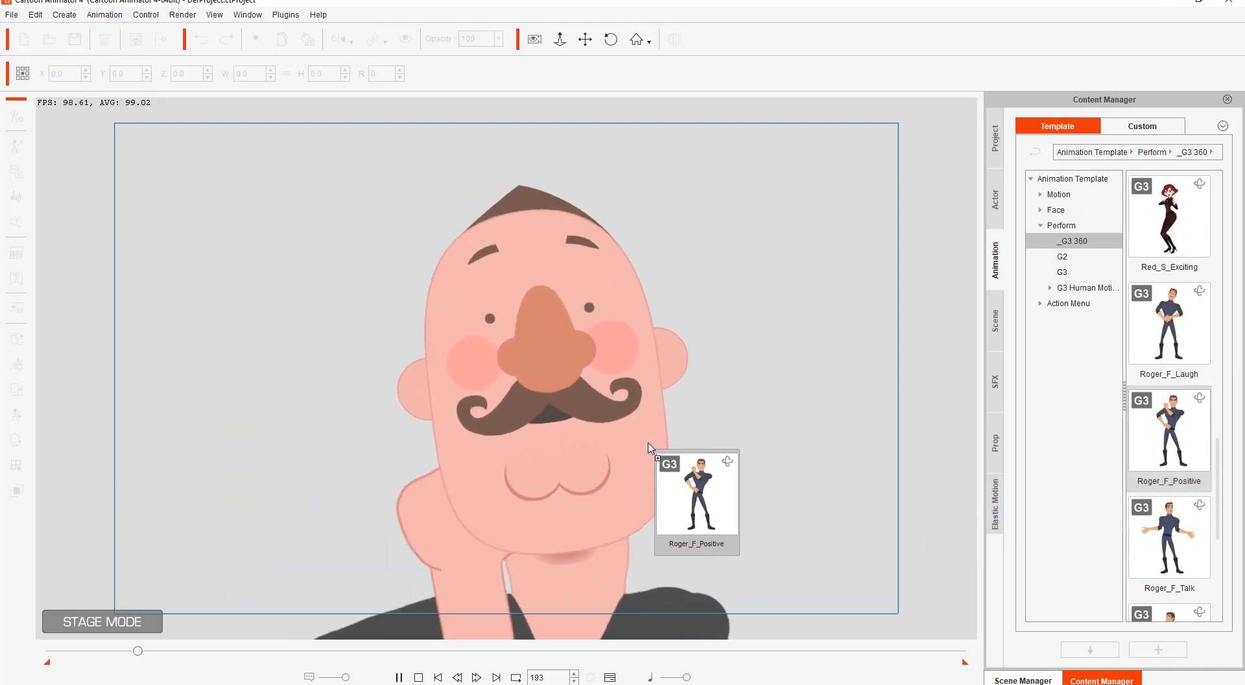
{"action": "key", "text": "space"}
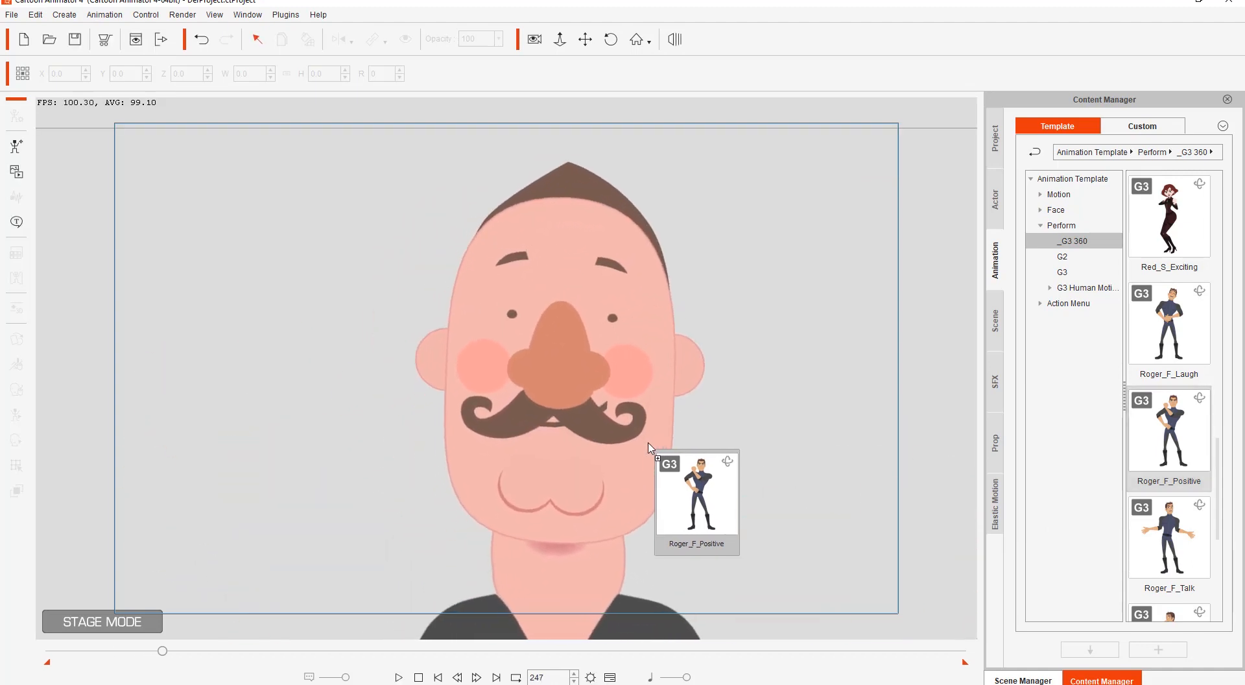
{"action": "left_click", "coordinate": [418, 677]}
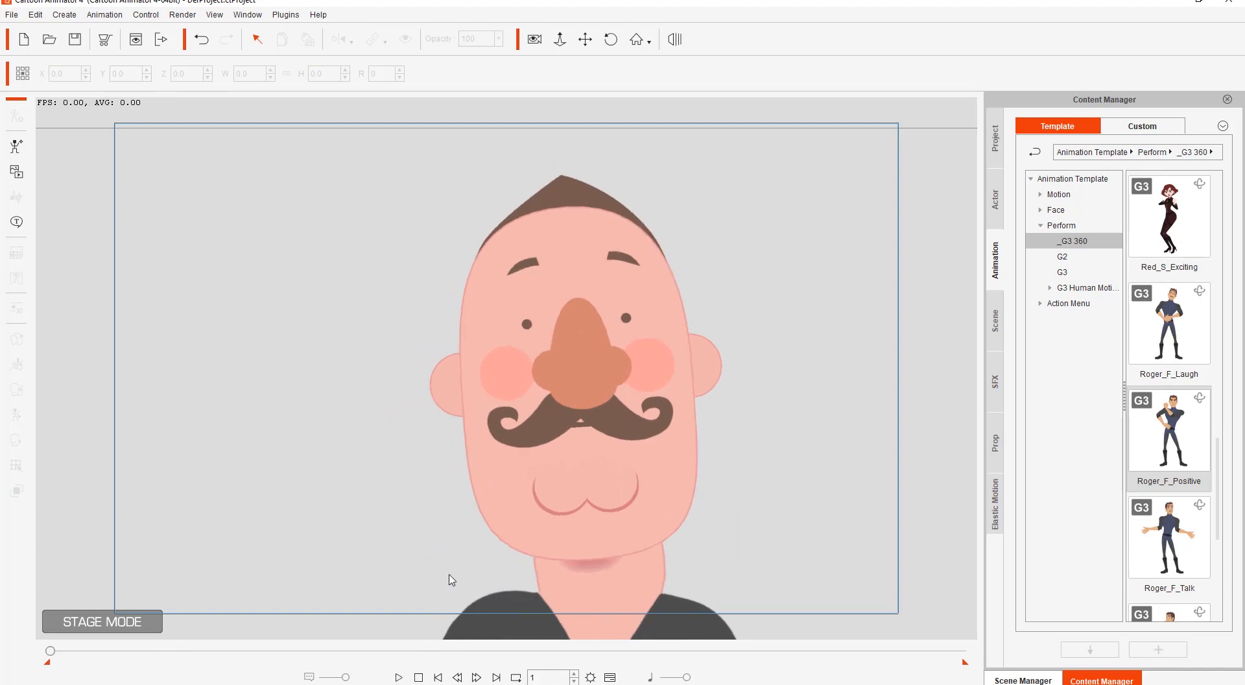